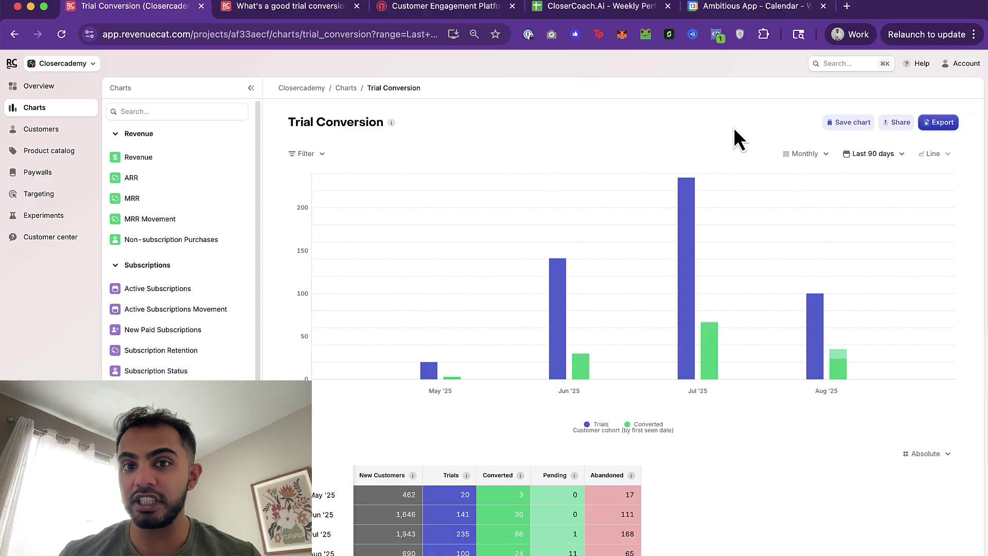
- Bring up the FigJam board and zoom to the App Funnel Metrics frame
{"action": "mouse_move", "coordinate": [844, 360]}
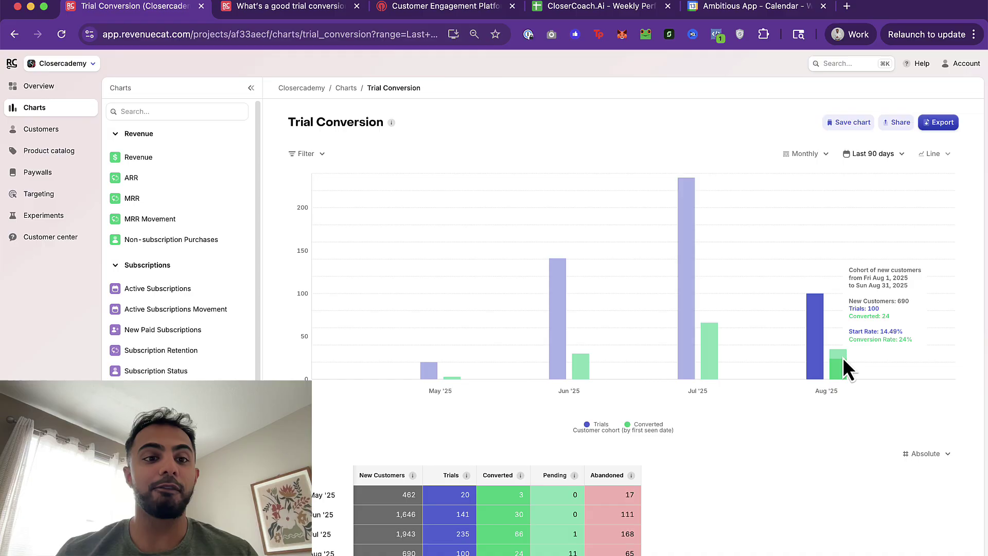
{"action": "key", "text": "super+Tab"}
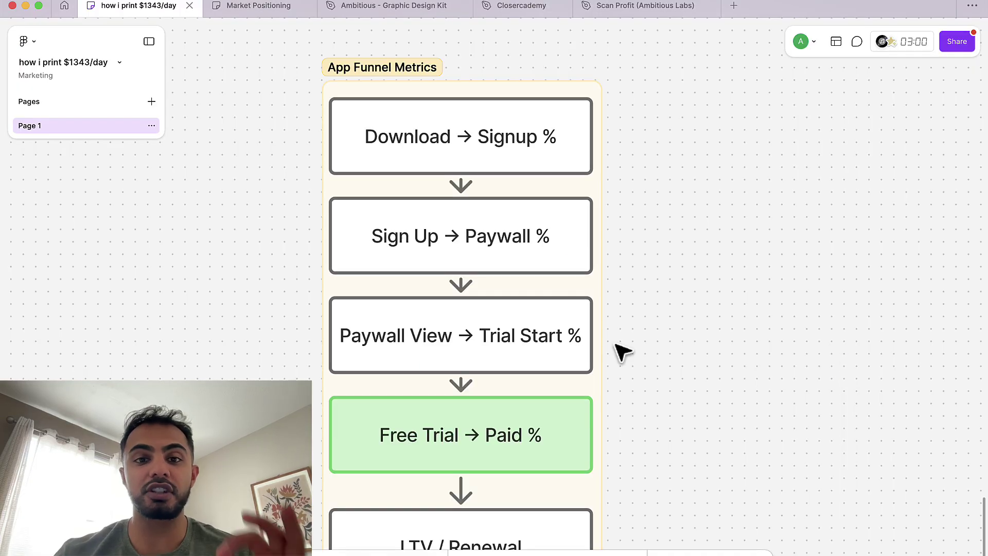
{"action": "scroll", "coordinate": [623, 353], "scroll_direction": "down", "scroll_amount": 3}
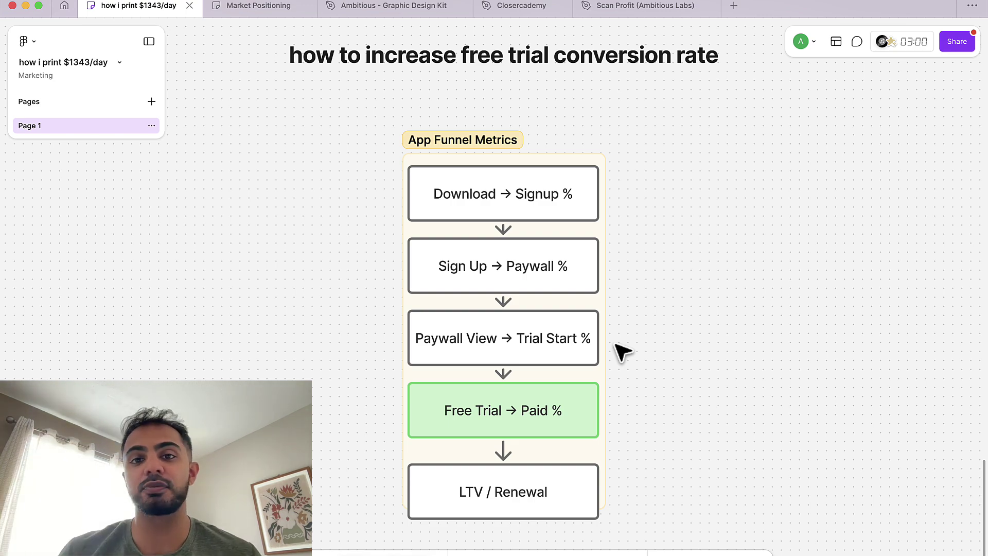
{"action": "scroll", "coordinate": [638, 339], "scroll_direction": "up", "scroll_amount": 2}
{"action": "scroll", "coordinate": [638, 340], "scroll_direction": "down", "scroll_amount": 2}
{"action": "scroll", "coordinate": [638, 340], "scroll_direction": "right", "scroll_amount": 2}
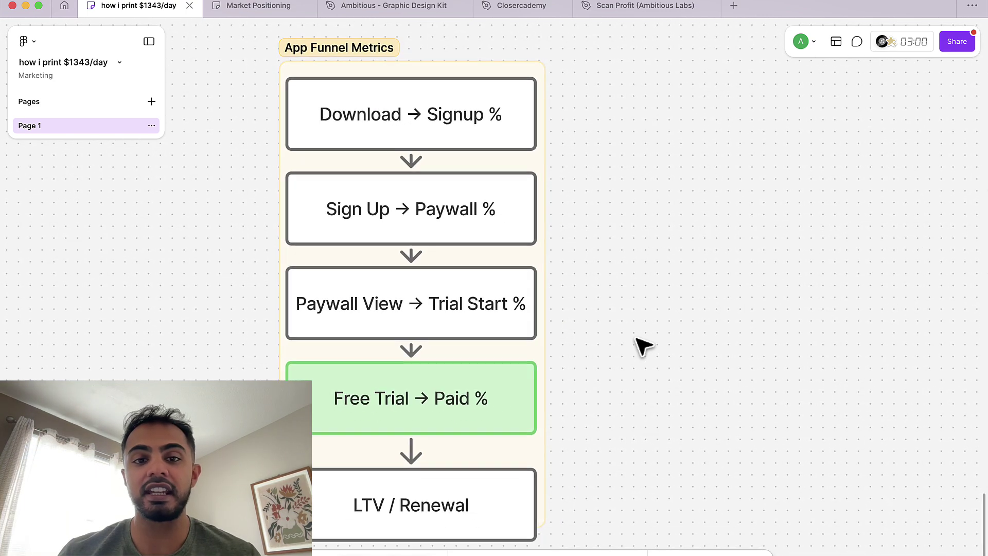
- Select each funnel stage box, from Download → Signup % to Free Trial → Paid %, then deselect
{"action": "left_click", "coordinate": [444, 107]}
{"action": "left_click", "coordinate": [585, 124]}
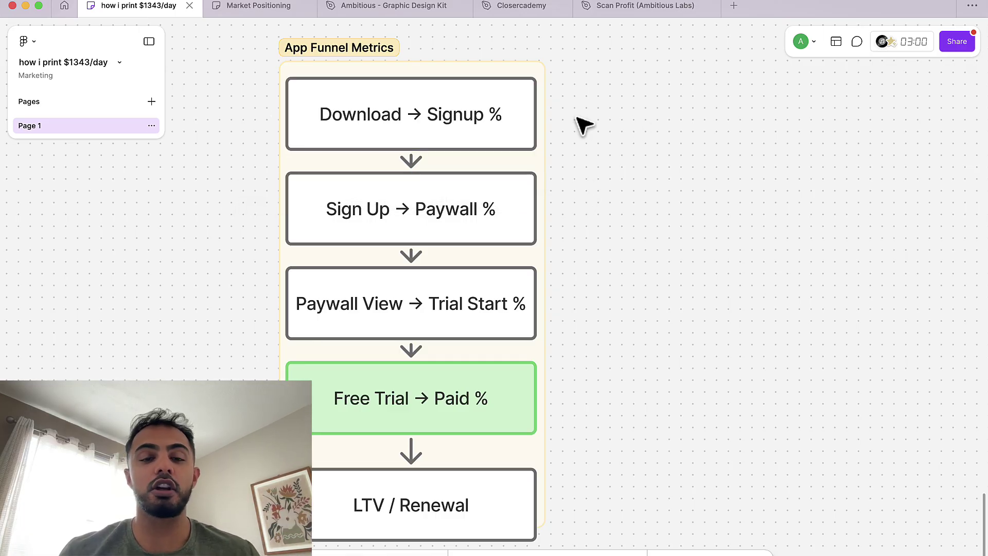
{"action": "left_click", "coordinate": [525, 125]}
{"action": "left_click", "coordinate": [653, 122]}
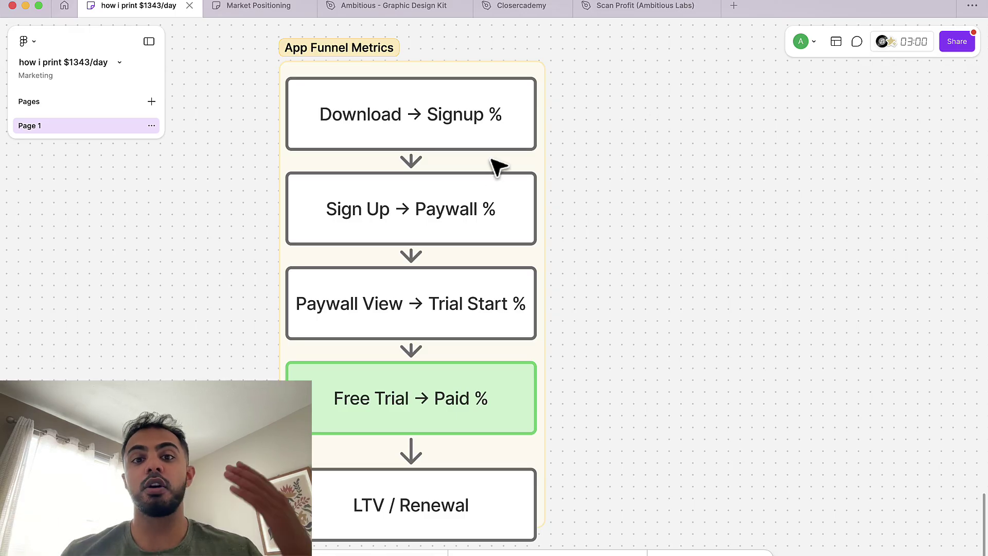
{"action": "left_click", "coordinate": [475, 197]}
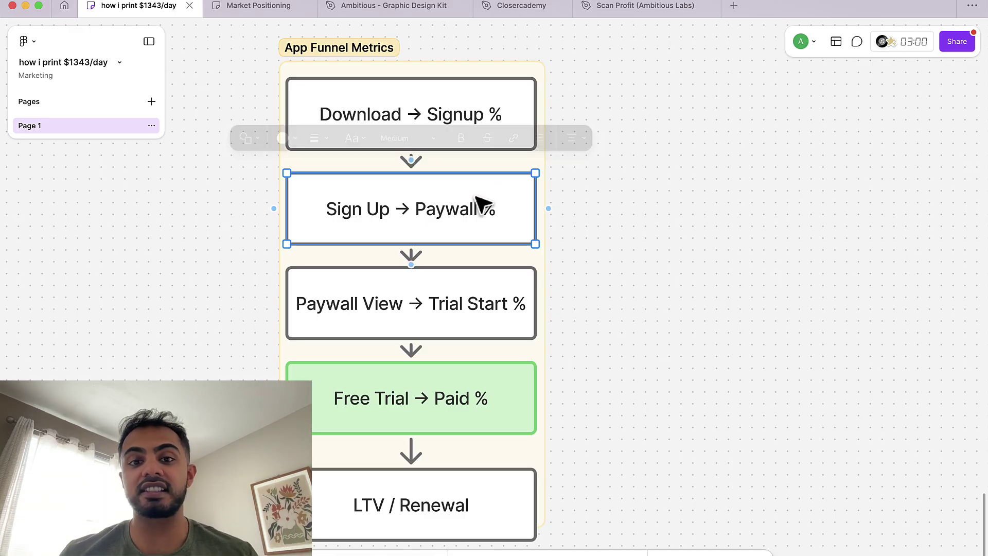
{"action": "left_click", "coordinate": [638, 239]}
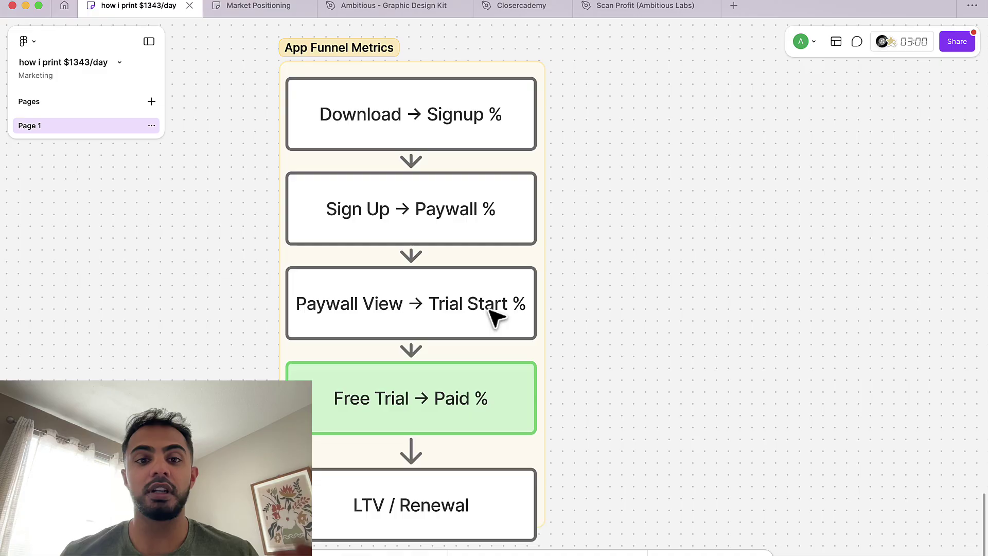
{"action": "left_click", "coordinate": [462, 321]}
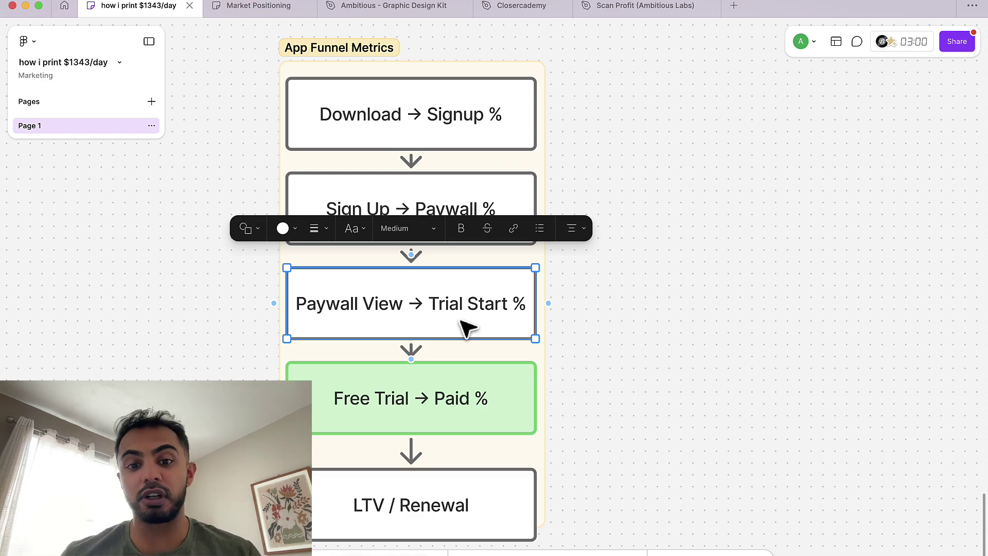
{"action": "left_click", "coordinate": [403, 427]}
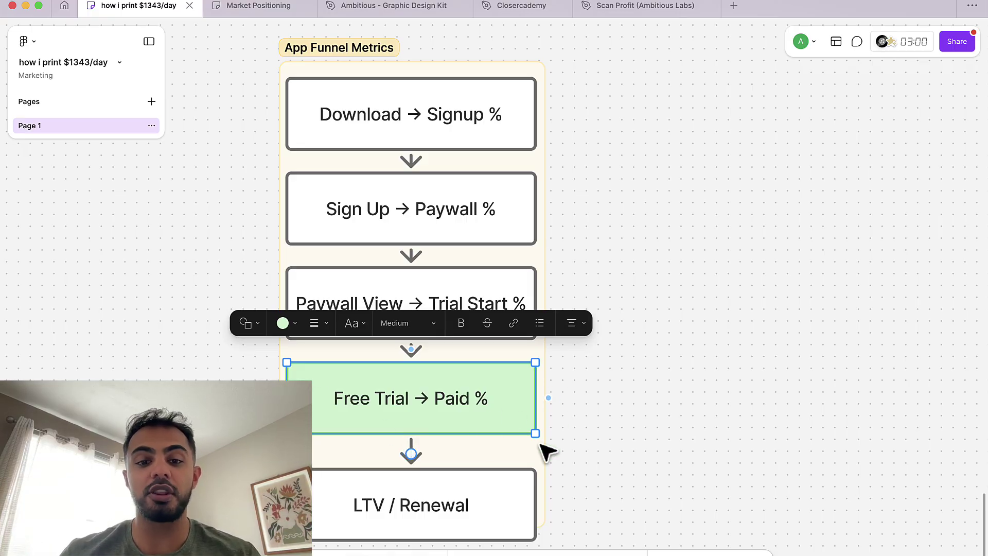
{"action": "key", "text": "Escape"}
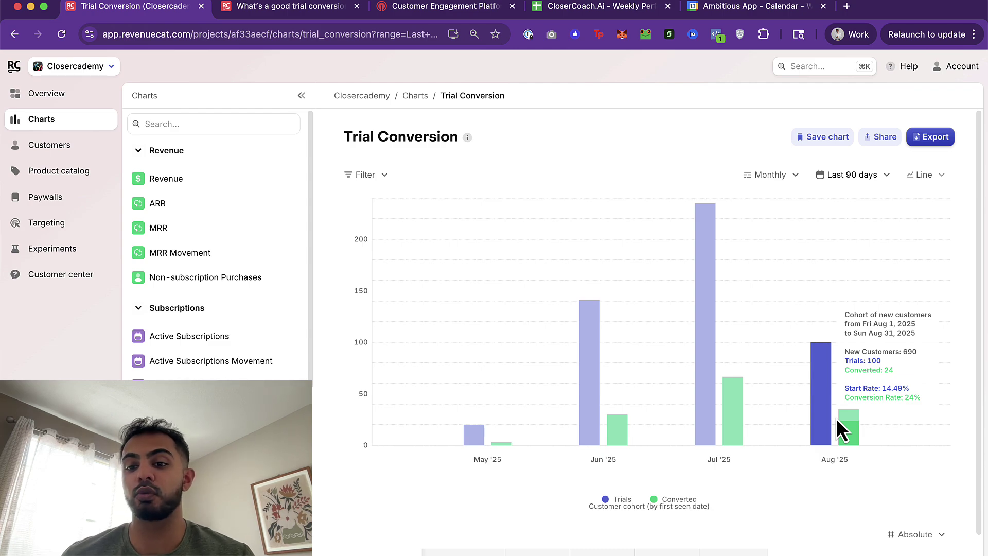
- Read the Jun, Jul and Aug cohort tooltips on RevenueCat's Trial Conversion chart
{"action": "mouse_move", "coordinate": [593, 428]}
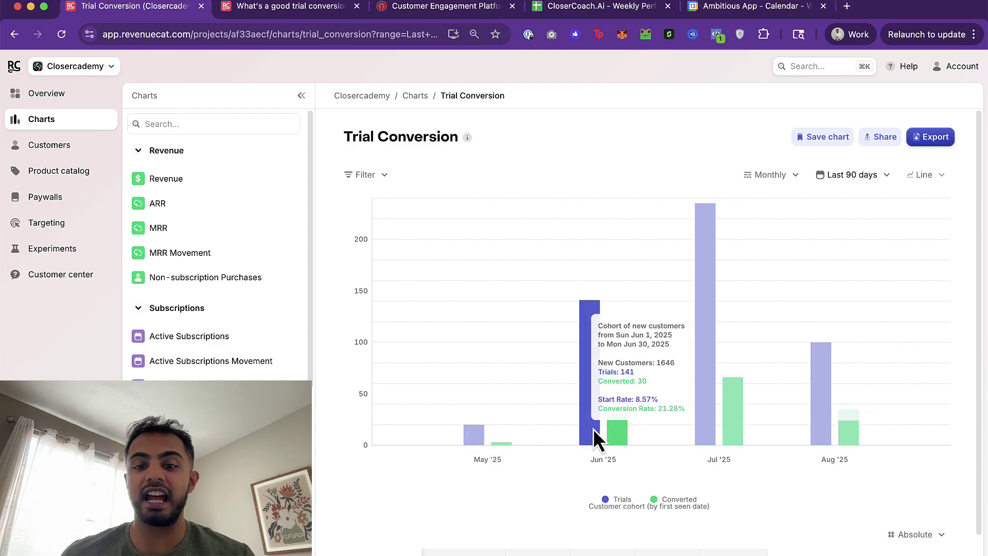
{"action": "mouse_move", "coordinate": [706, 389]}
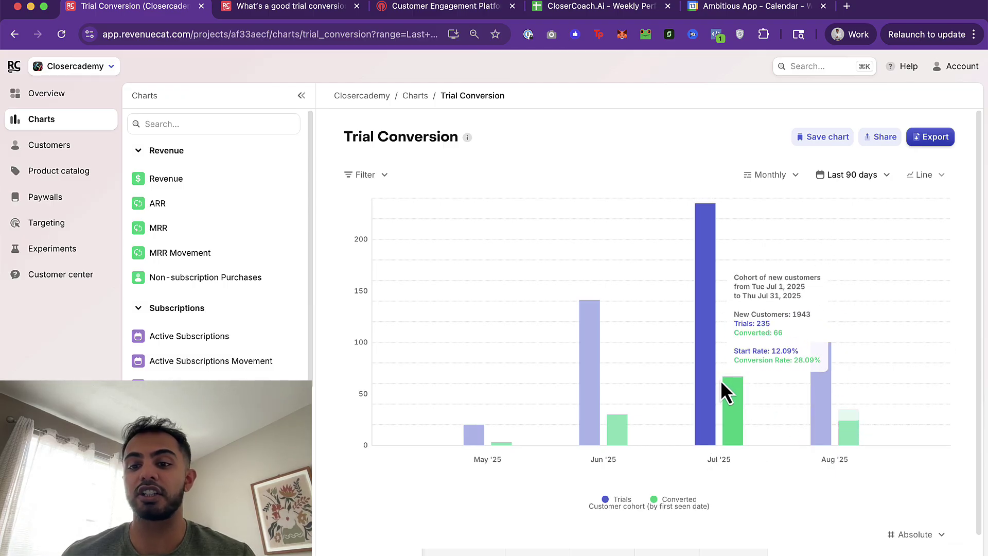
{"action": "mouse_move", "coordinate": [865, 435]}
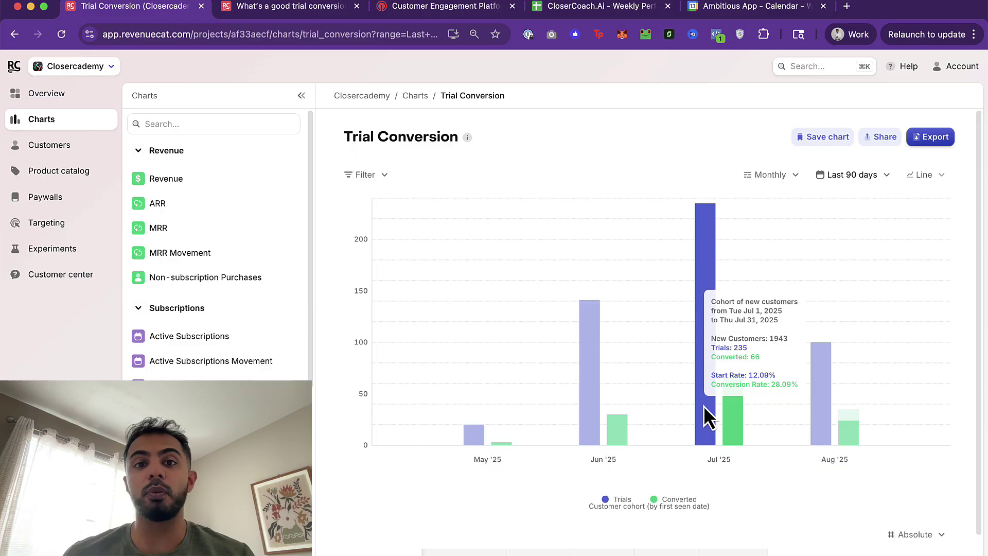
- Log in to OneSignal, open Closercademy.ai's Journeys and dismiss the design partner popup
{"action": "left_click", "coordinate": [410, 20]}
{"action": "left_click", "coordinate": [687, 75]}
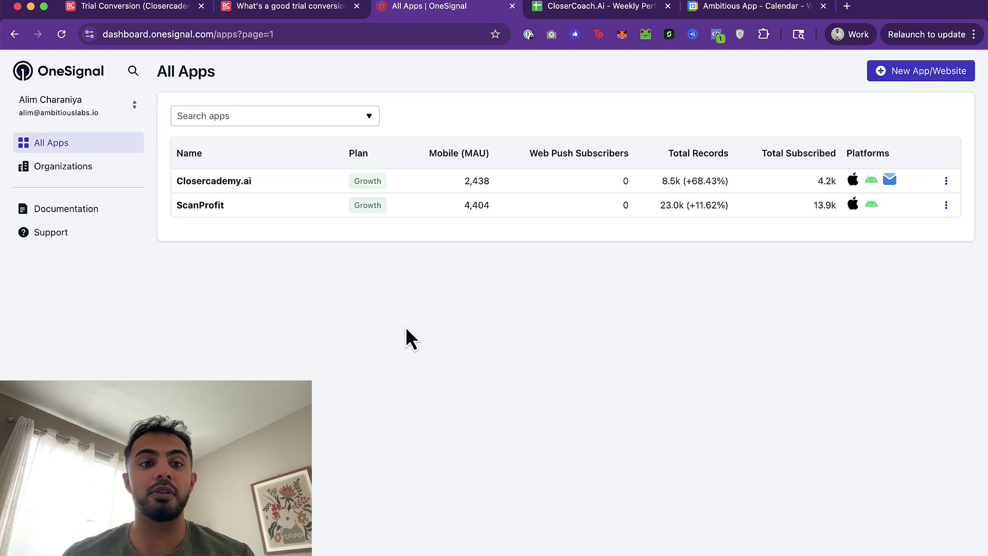
{"action": "left_click", "coordinate": [223, 184]}
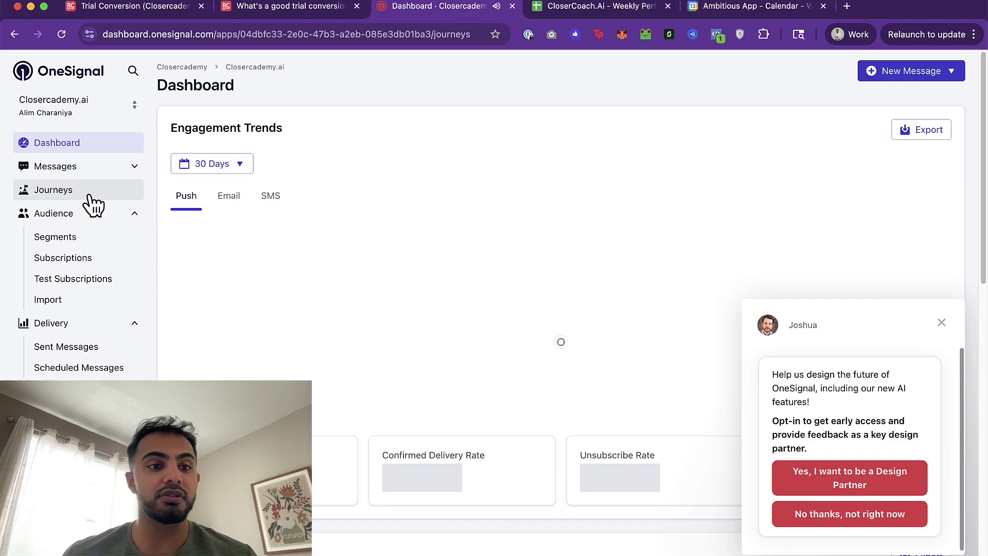
{"action": "left_click", "coordinate": [87, 196]}
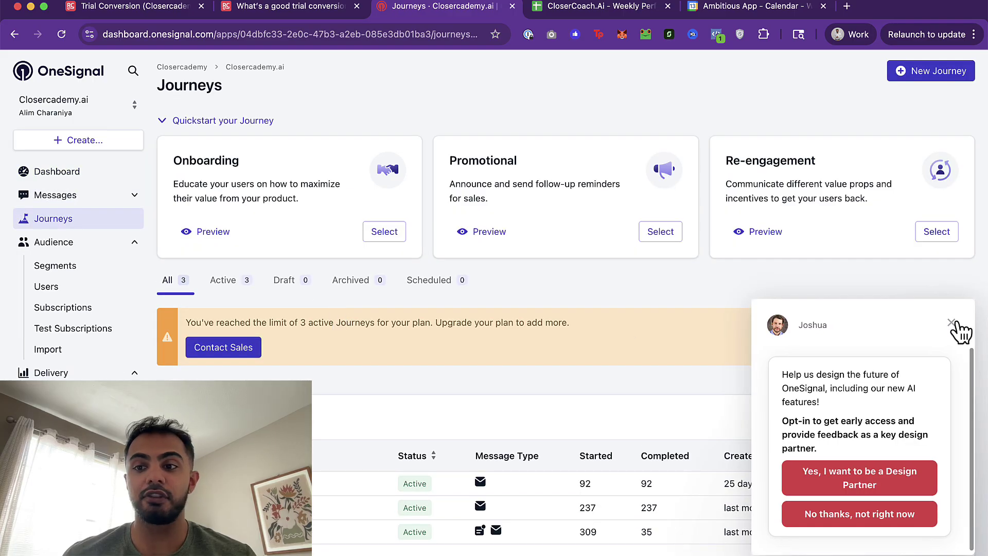
{"action": "left_click", "coordinate": [951, 323]}
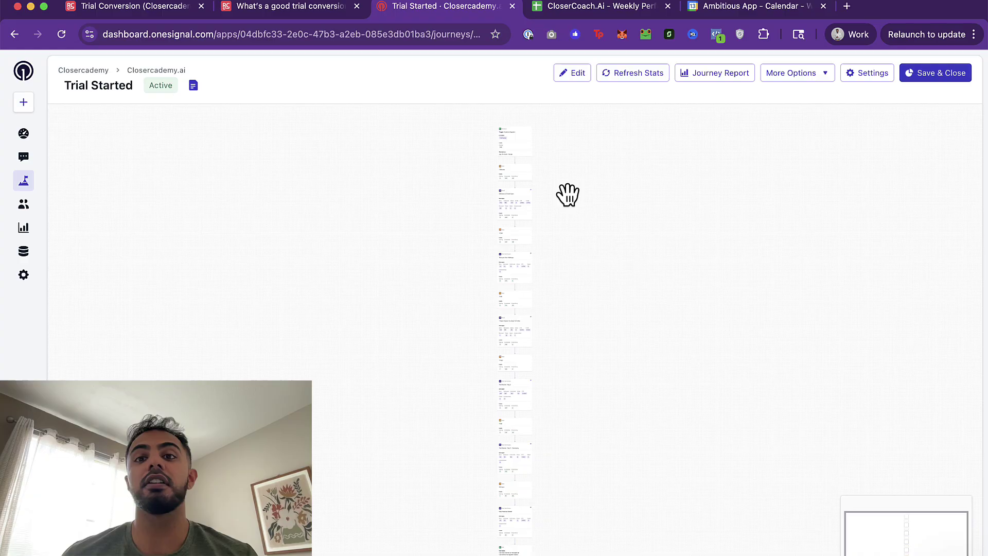
- Glance at RevenueCat's Trial Conversion chart, then return to OneSignal's Journeys list
{"action": "left_click", "coordinate": [280, 9]}
{"action": "left_click", "coordinate": [131, 9]}
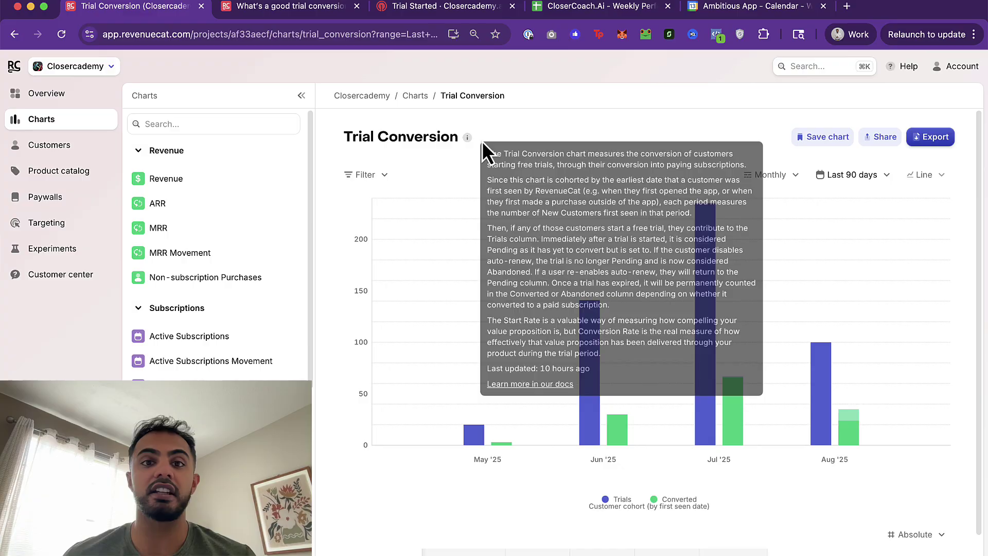
{"action": "left_click", "coordinate": [403, 6]}
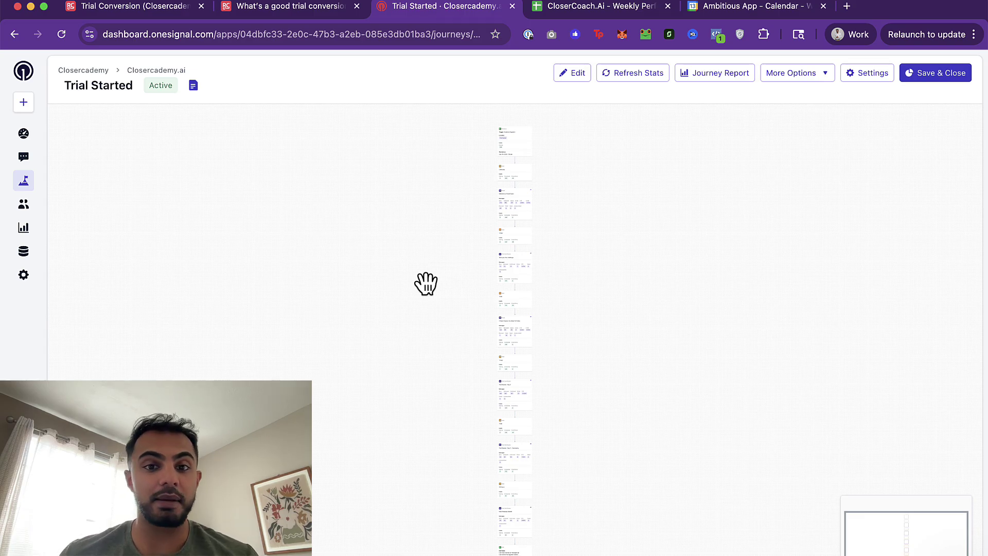
{"action": "key", "text": "super+bracketleft"}
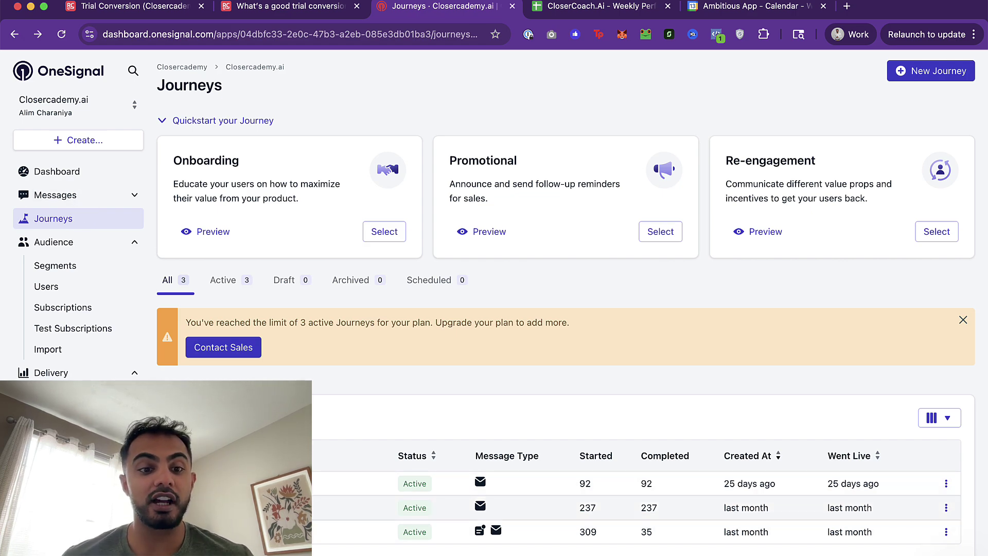
{"action": "left_click", "coordinate": [206, 507]}
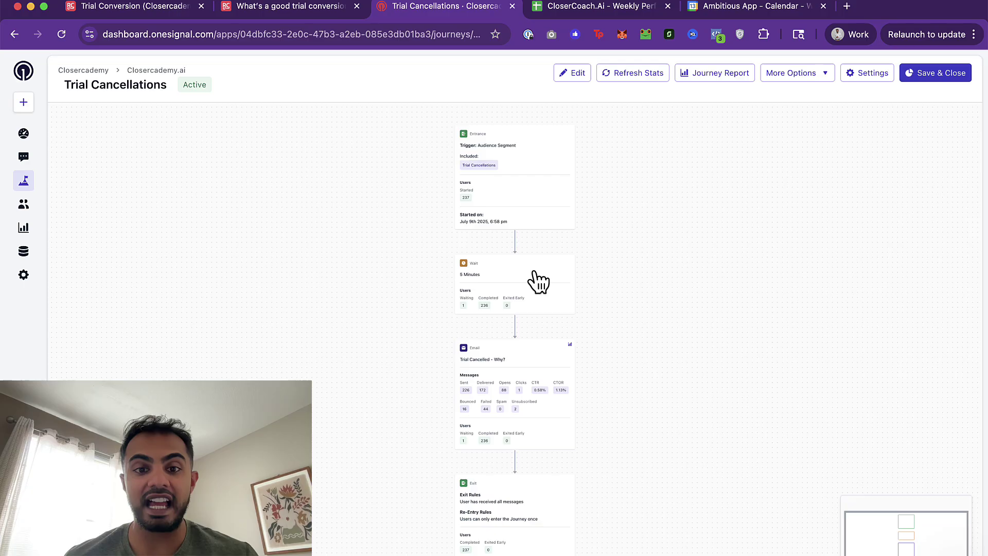
{"action": "left_click", "coordinate": [520, 363]}
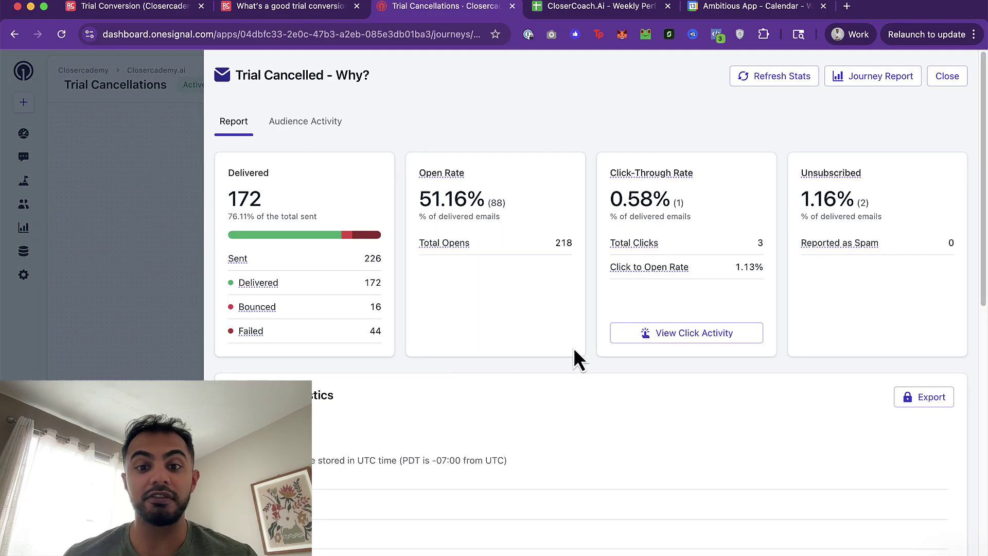
{"action": "scroll", "coordinate": [576, 351], "scroll_direction": "down", "scroll_amount": 10}
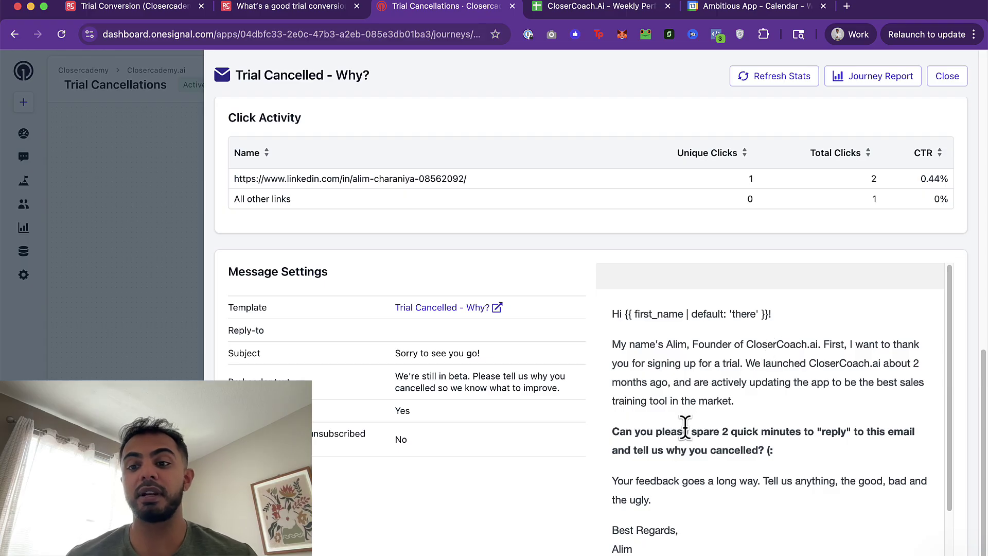
{"action": "scroll", "coordinate": [725, 446], "scroll_direction": "down", "scroll_amount": 2}
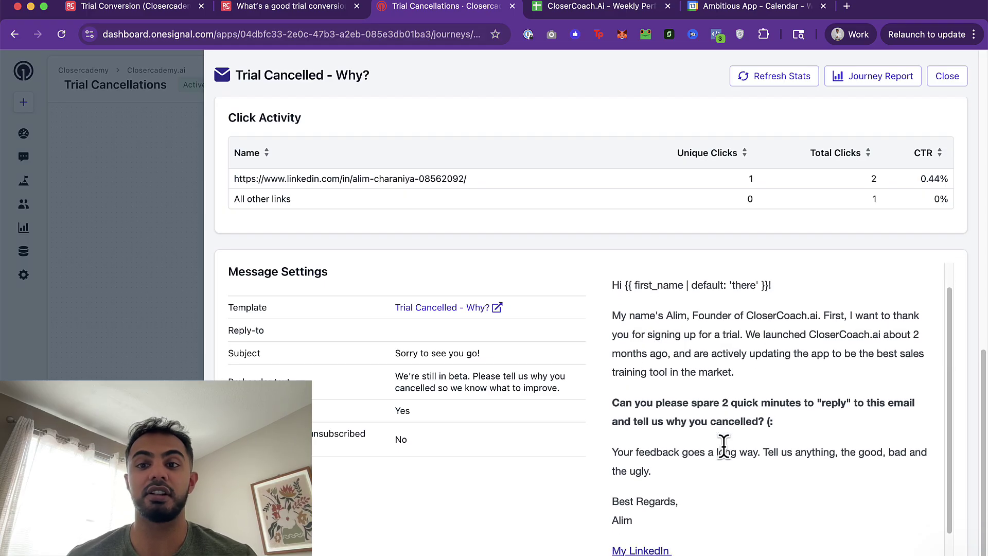
{"action": "scroll", "coordinate": [725, 445], "scroll_direction": "down", "scroll_amount": 2}
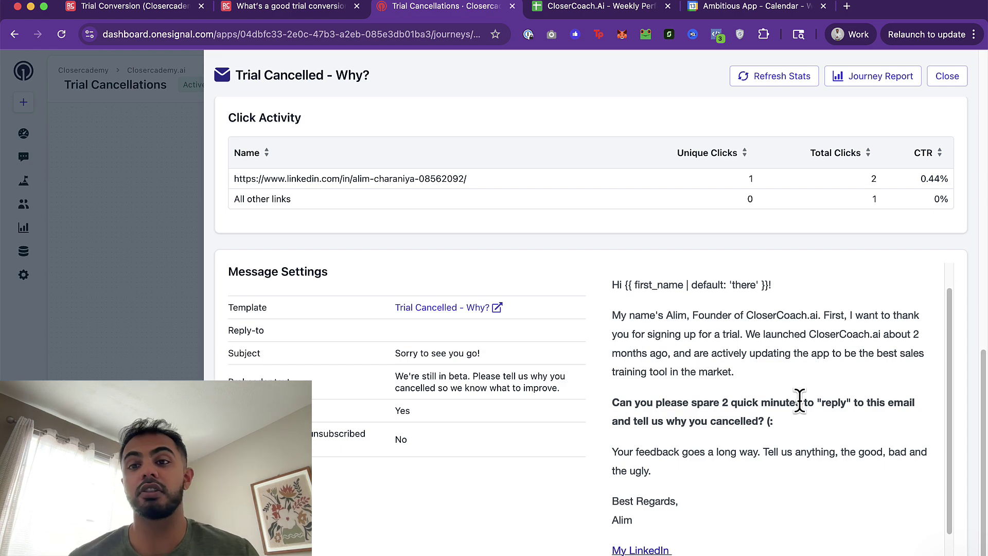
{"action": "scroll", "coordinate": [788, 393], "scroll_direction": "down", "scroll_amount": 2}
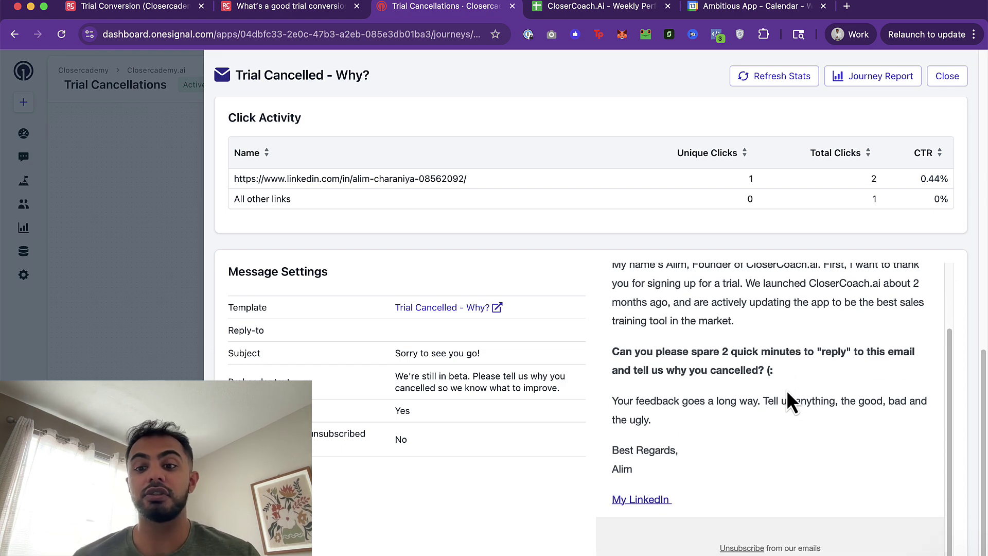
{"action": "scroll", "coordinate": [786, 391], "scroll_direction": "up", "scroll_amount": 2}
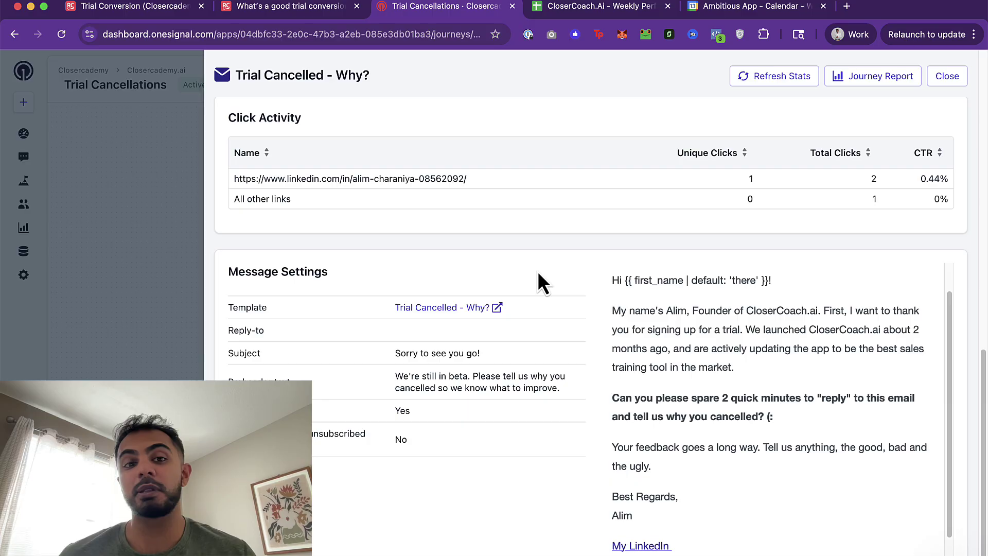
{"action": "scroll", "coordinate": [545, 268], "scroll_direction": "up", "scroll_amount": 6}
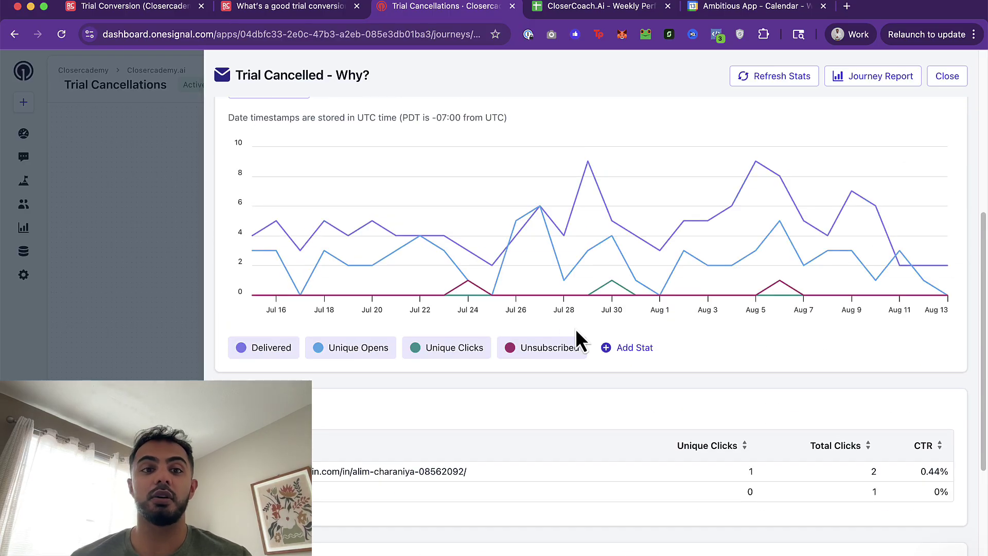
{"action": "scroll", "coordinate": [577, 332], "scroll_direction": "up", "scroll_amount": 7}
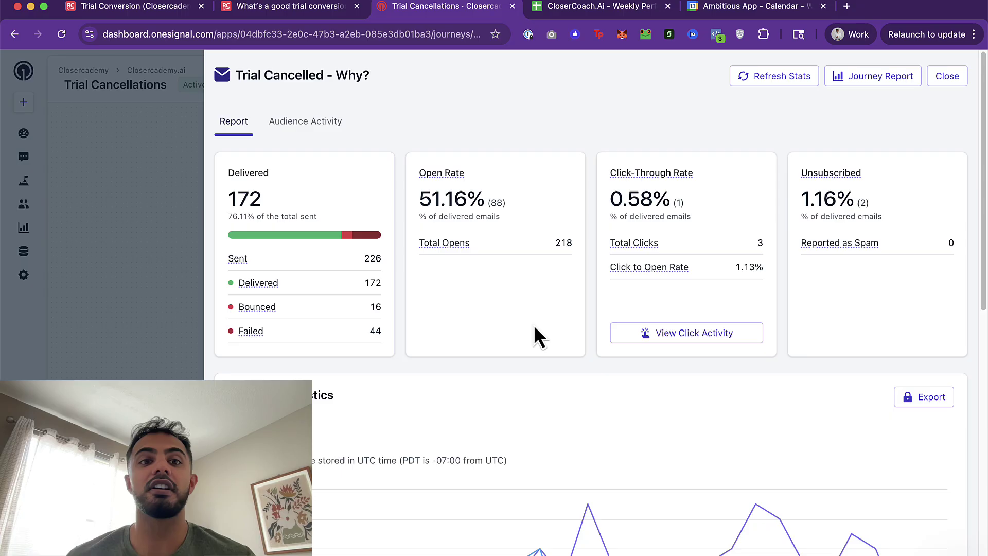
{"action": "scroll", "coordinate": [533, 327], "scroll_direction": "down", "scroll_amount": 10}
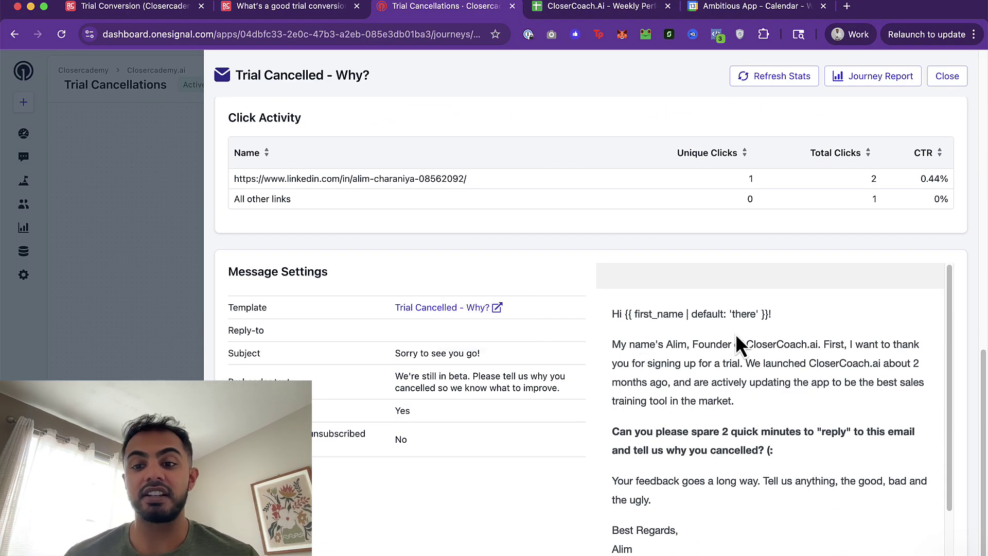
{"action": "scroll", "coordinate": [726, 366], "scroll_direction": "down", "scroll_amount": 3}
{"action": "scroll", "coordinate": [728, 381], "scroll_direction": "up", "scroll_amount": 3}
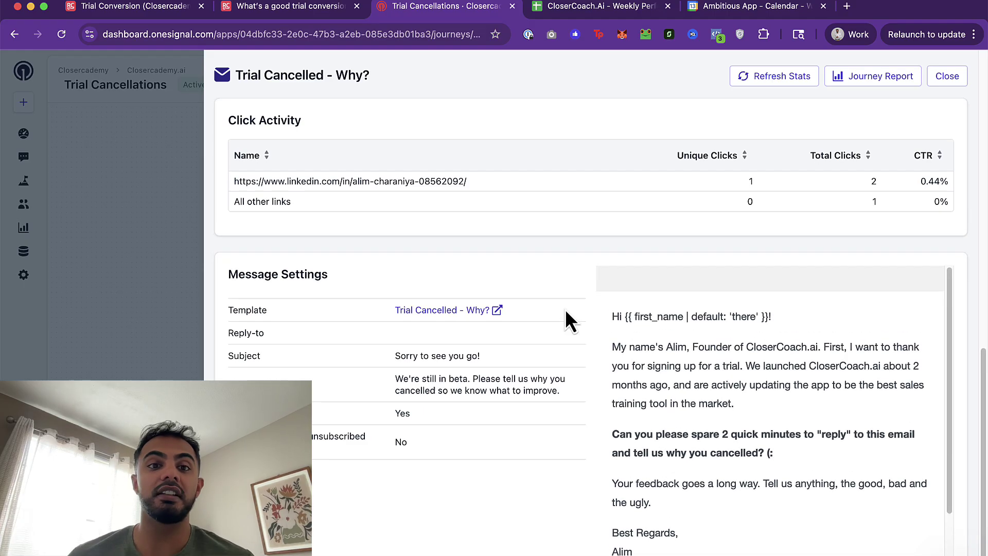
{"action": "scroll", "coordinate": [568, 320], "scroll_direction": "up", "scroll_amount": 8}
{"action": "scroll", "coordinate": [566, 312], "scroll_direction": "up", "scroll_amount": 5}
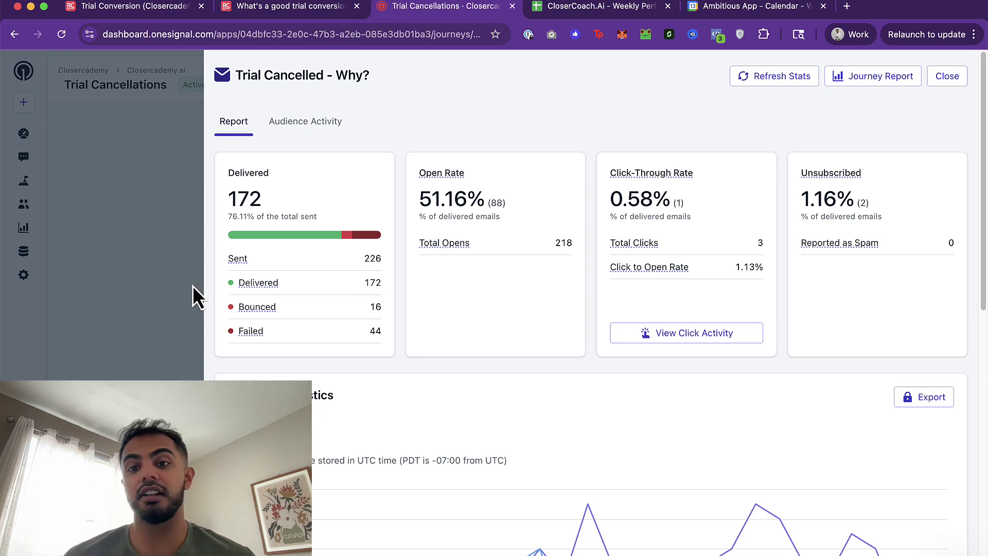
{"action": "scroll", "coordinate": [515, 356], "scroll_direction": "down", "scroll_amount": 3}
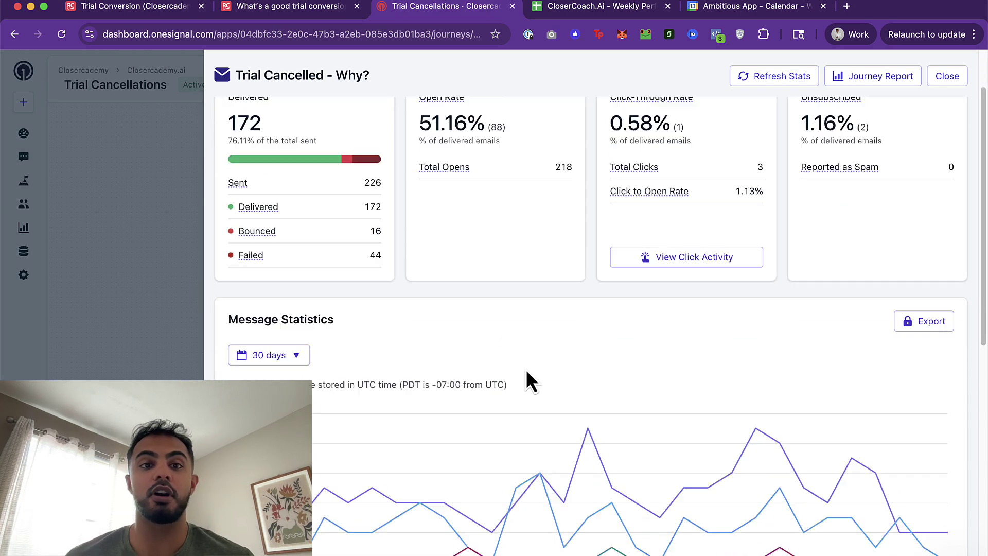
{"action": "scroll", "coordinate": [546, 366], "scroll_direction": "down", "scroll_amount": 1}
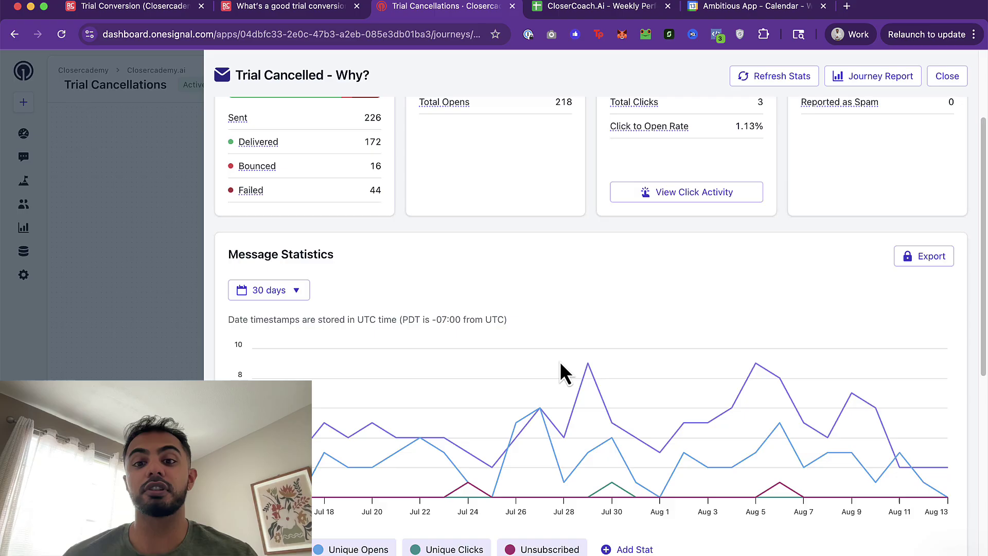
{"action": "scroll", "coordinate": [597, 360], "scroll_direction": "down", "scroll_amount": 2}
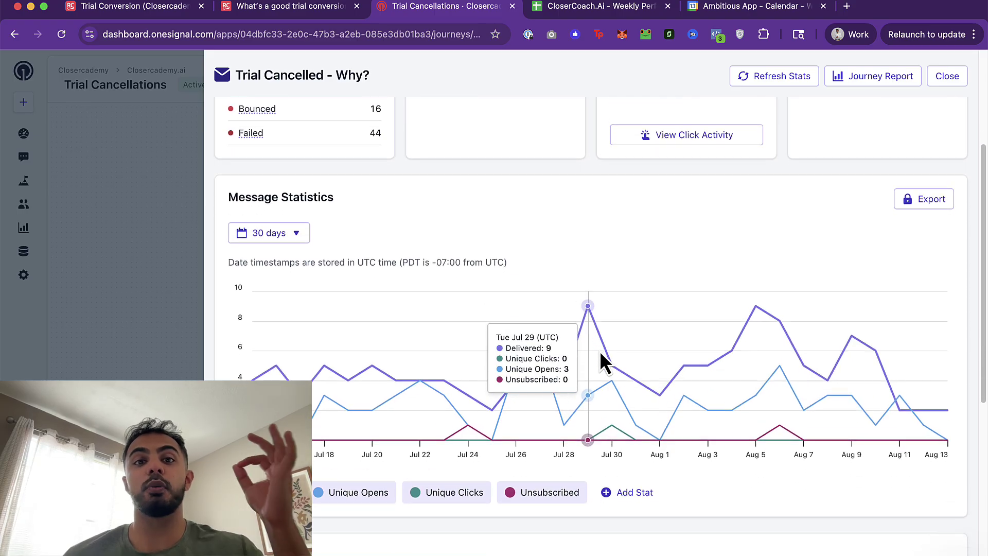
{"action": "scroll", "coordinate": [603, 360], "scroll_direction": "down", "scroll_amount": 1}
{"action": "scroll", "coordinate": [607, 355], "scroll_direction": "down", "scroll_amount": 8}
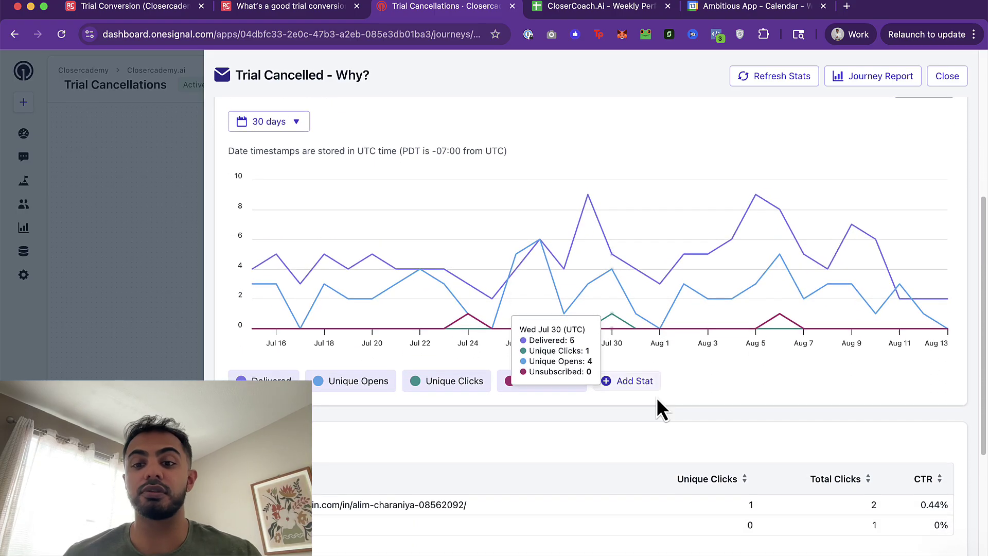
{"action": "scroll", "coordinate": [618, 296], "scroll_direction": "up", "scroll_amount": 10}
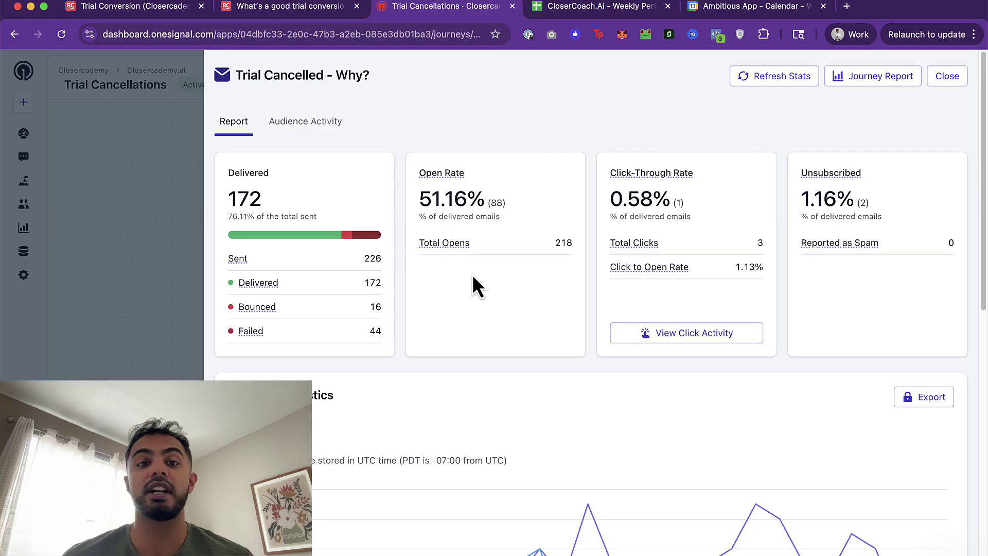
- Close the Trial Cancelled email report, reopen the Trial Started journey, then return to RevenueCat
{"action": "left_click", "coordinate": [124, 254]}
{"action": "scroll", "coordinate": [566, 303], "scroll_direction": "down", "scroll_amount": 3}
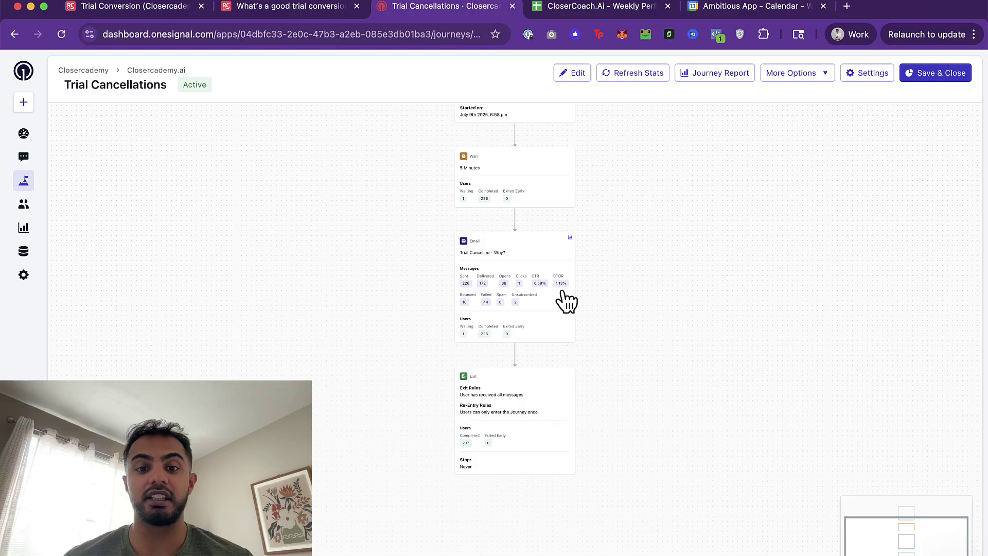
{"action": "scroll", "coordinate": [566, 291], "scroll_direction": "up", "scroll_amount": 3}
{"action": "scroll", "coordinate": [422, 252], "scroll_direction": "up", "scroll_amount": 1}
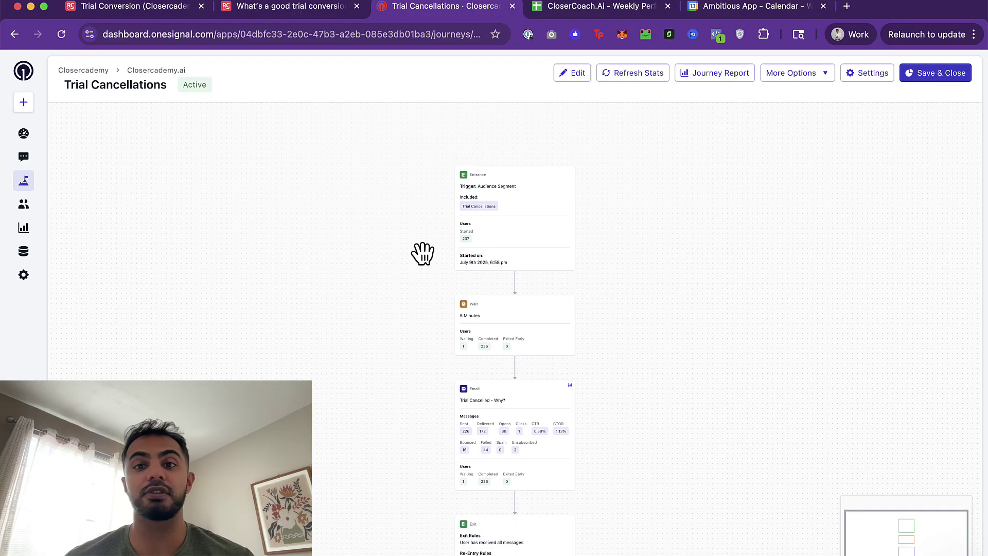
{"action": "left_click", "coordinate": [24, 183]}
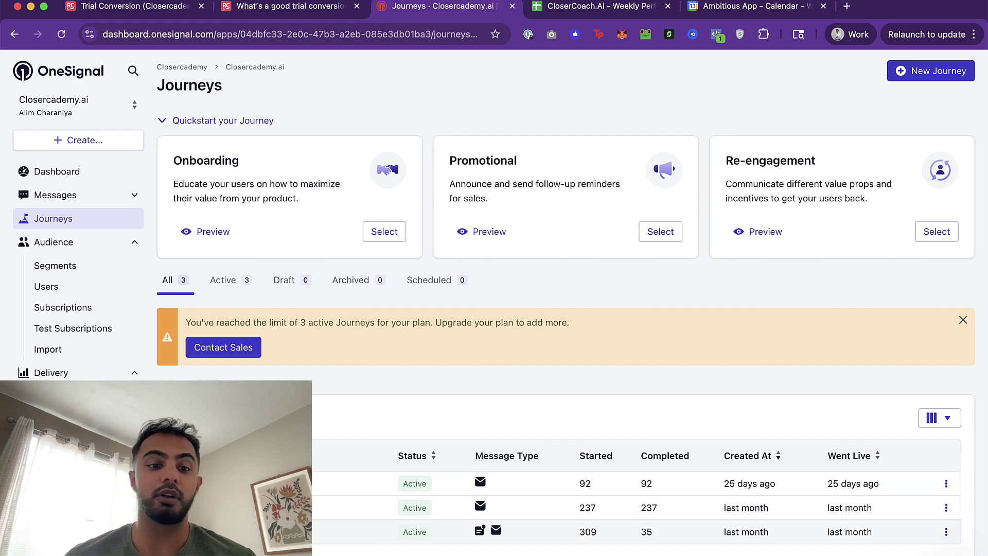
{"action": "left_click", "coordinate": [155, 531]}
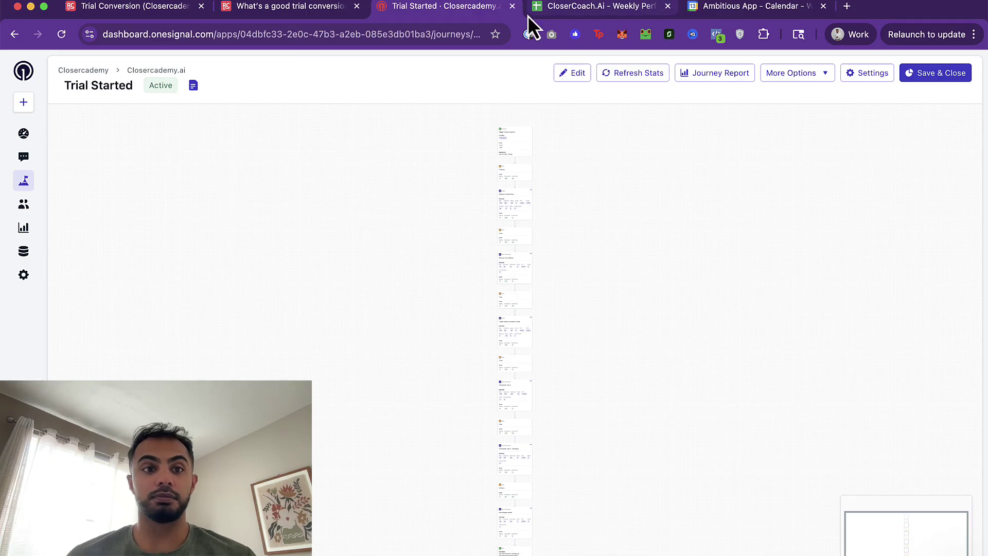
{"action": "left_click", "coordinate": [173, 10]}
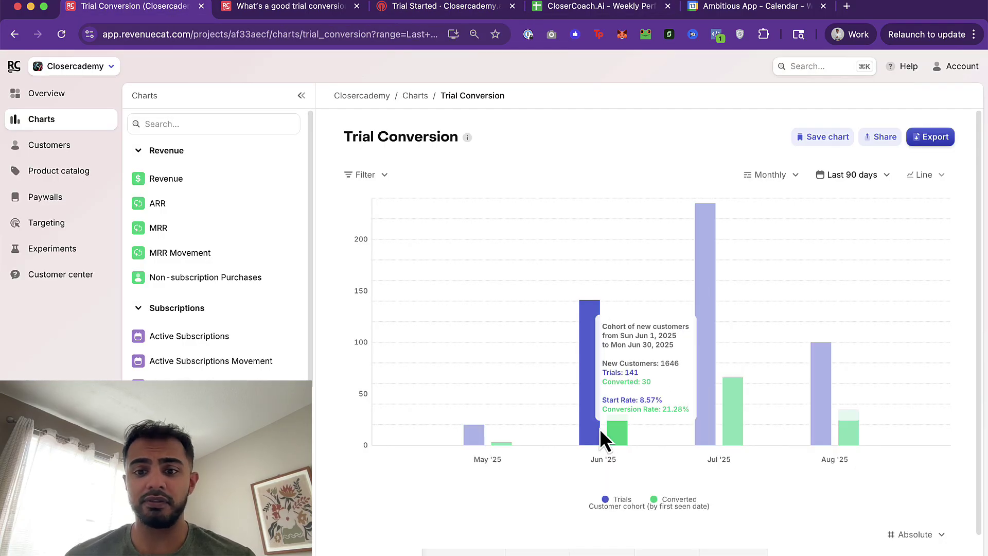
- Read two monthly cohort tooltips on the chart, then switch to the trial conversion benchmark article
{"action": "mouse_move", "coordinate": [725, 409]}
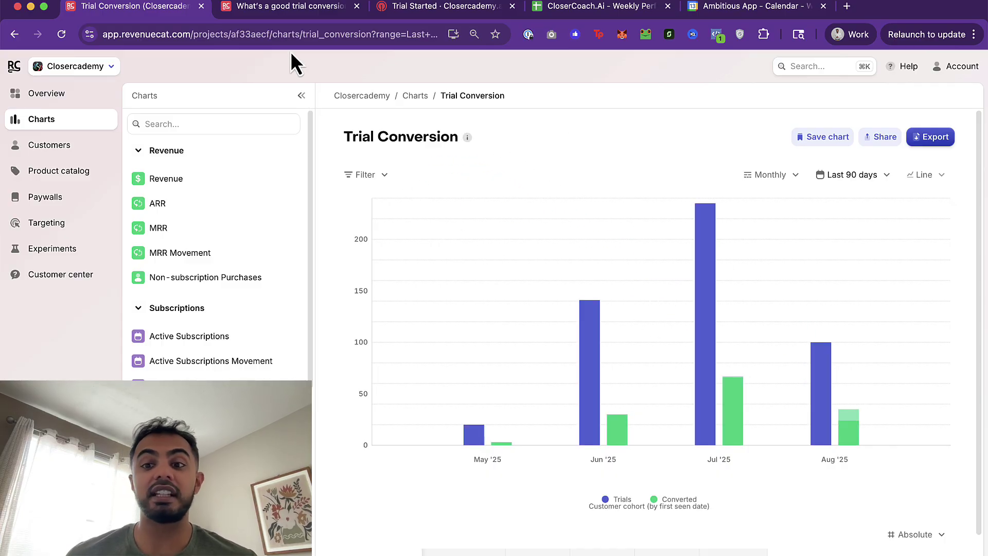
{"action": "mouse_move", "coordinate": [822, 415]}
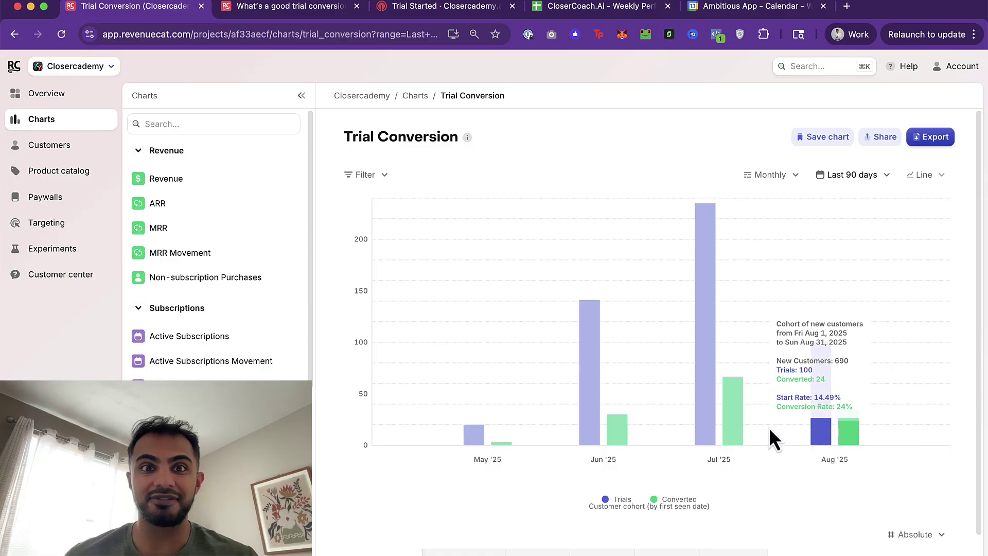
{"action": "left_click", "coordinate": [288, 7]}
- Reset the article to 100% zoom and highlight the 30% median conversion for the shortest trials
{"action": "scroll", "coordinate": [364, 401], "scroll_direction": "up", "scroll_amount": 10}
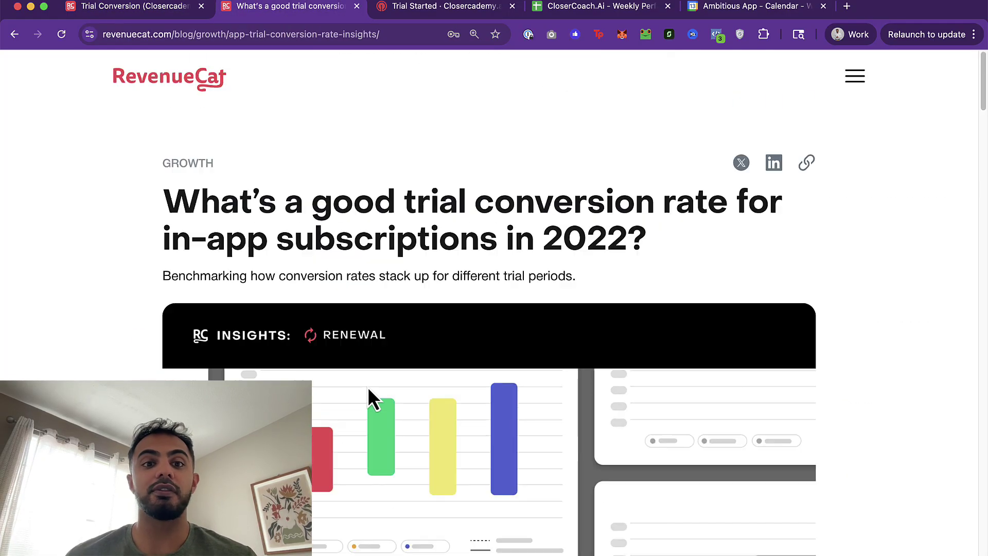
{"action": "key", "text": "super+0"}
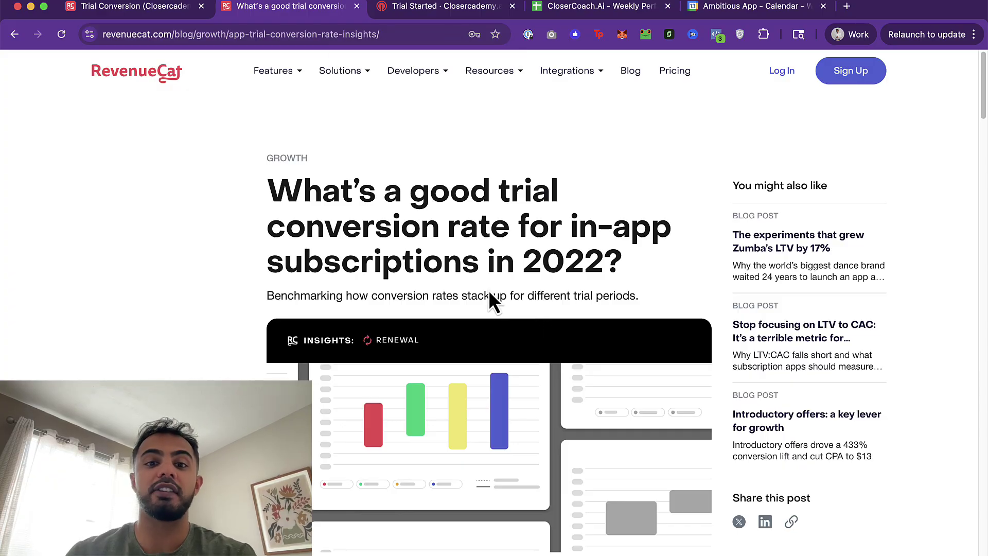
{"action": "left_click_drag", "start_coordinate": [462, 261], "coordinate": [603, 261]}
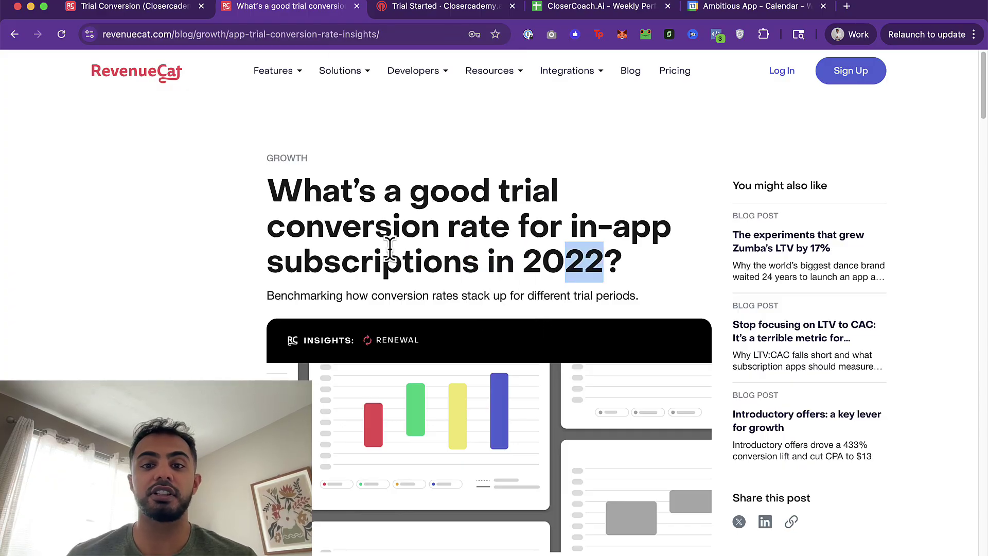
{"action": "scroll", "coordinate": [453, 278], "scroll_direction": "down", "scroll_amount": 15}
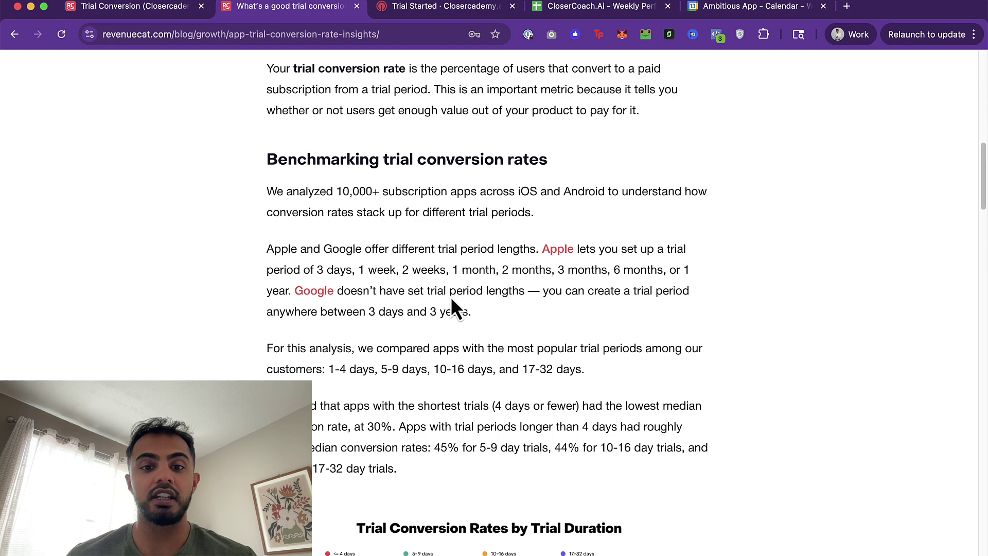
{"action": "scroll", "coordinate": [451, 299], "scroll_direction": "down", "scroll_amount": 4}
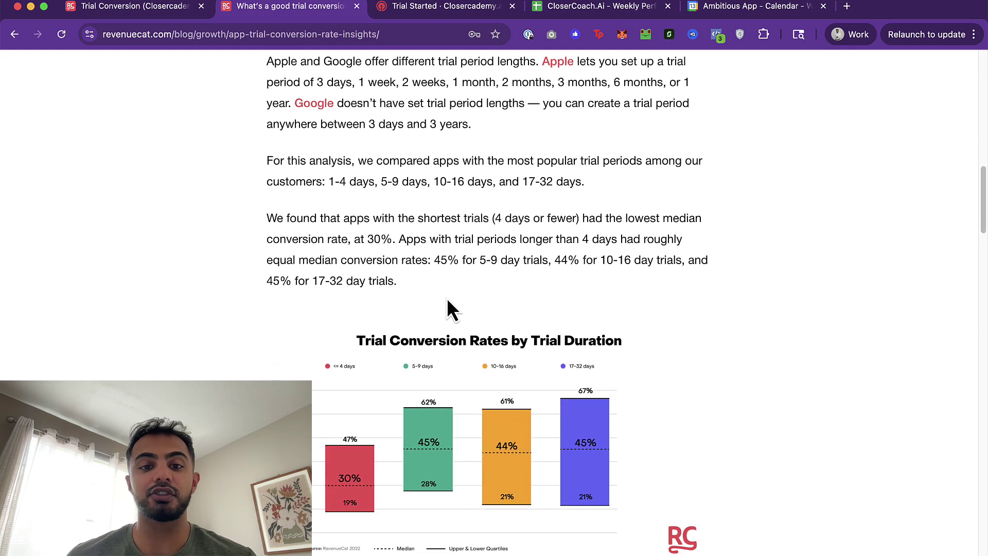
{"action": "scroll", "coordinate": [446, 299], "scroll_direction": "down", "scroll_amount": 1}
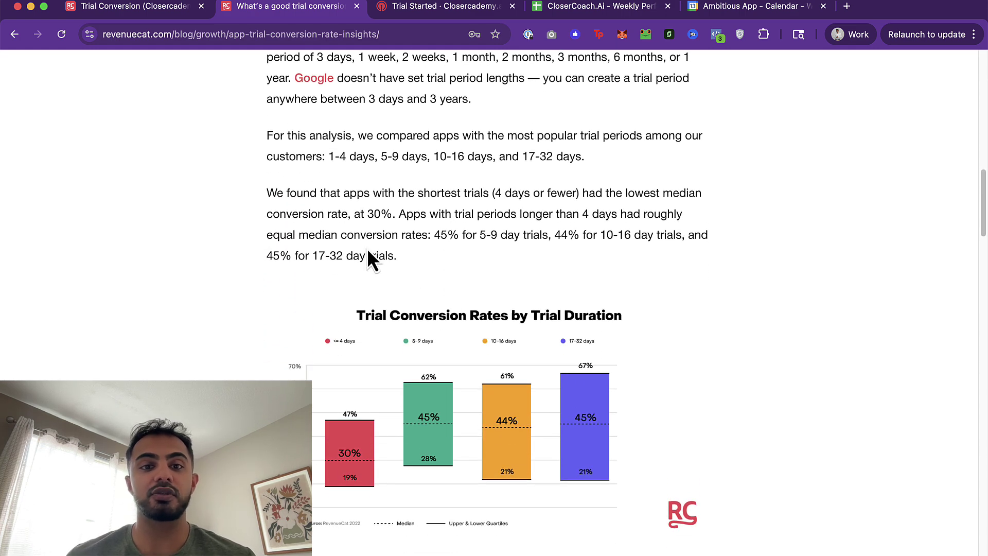
{"action": "scroll", "coordinate": [372, 259], "scroll_direction": "up", "scroll_amount": 1}
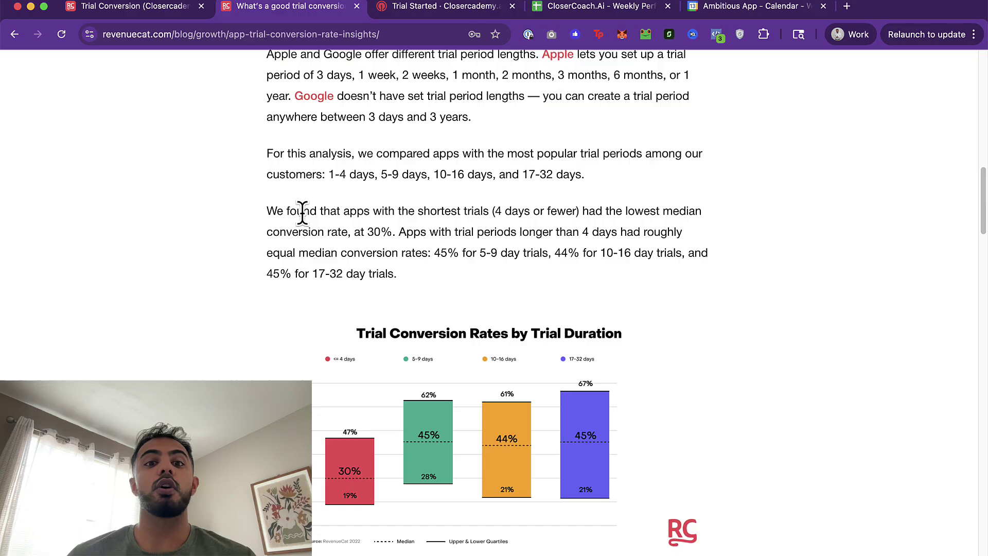
{"action": "left_click_drag", "start_coordinate": [303, 211], "coordinate": [663, 212]}
{"action": "left_click", "coordinate": [341, 230]}
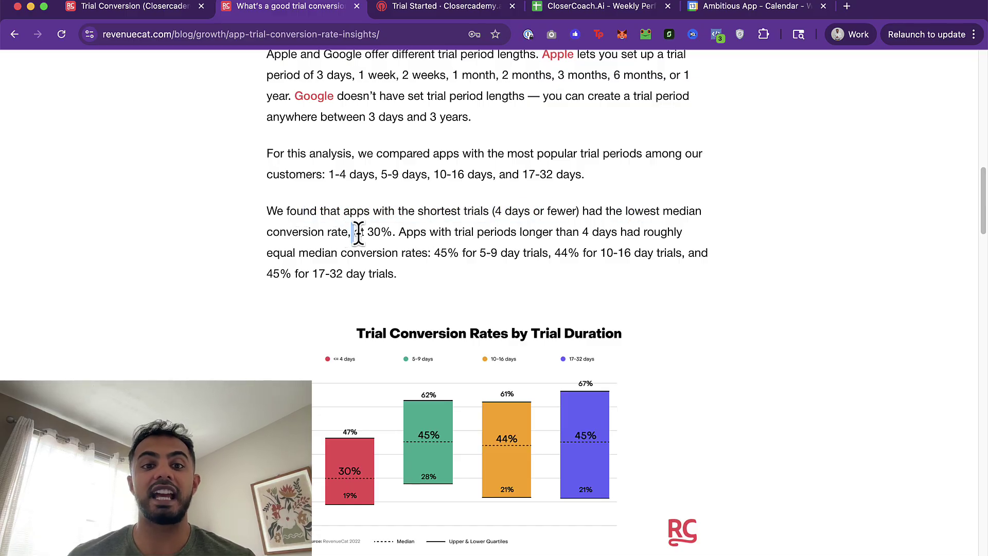
{"action": "mouse_move", "coordinate": [352, 231]}
{"action": "left_mouse_down"}
{"action": "mouse_move", "coordinate": [401, 232]}
{"action": "mouse_move", "coordinate": [359, 229]}
{"action": "left_mouse_up"}
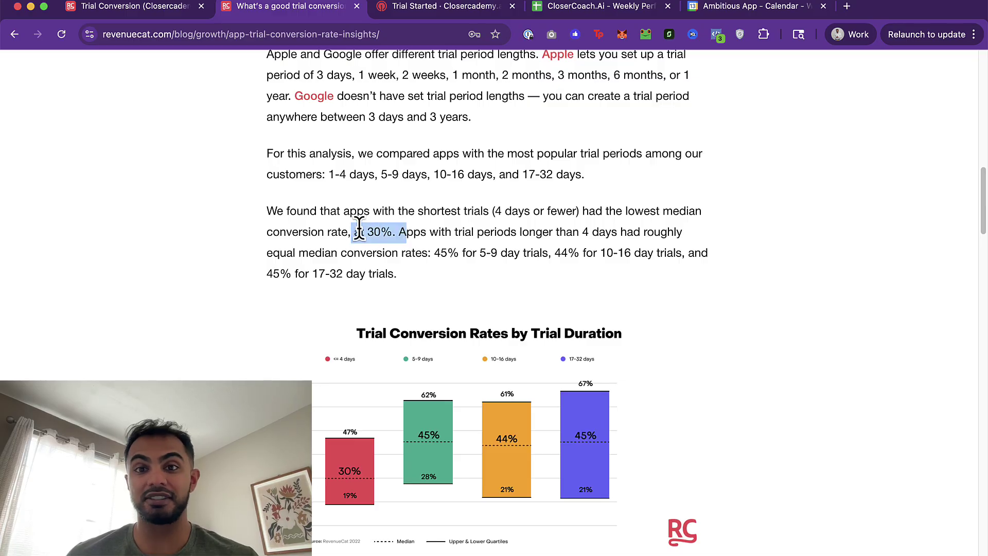
- Compare against the Trial Conversion chart, then highlight the 45% rate for 5-9 day trials
{"action": "left_click", "coordinate": [128, 17]}
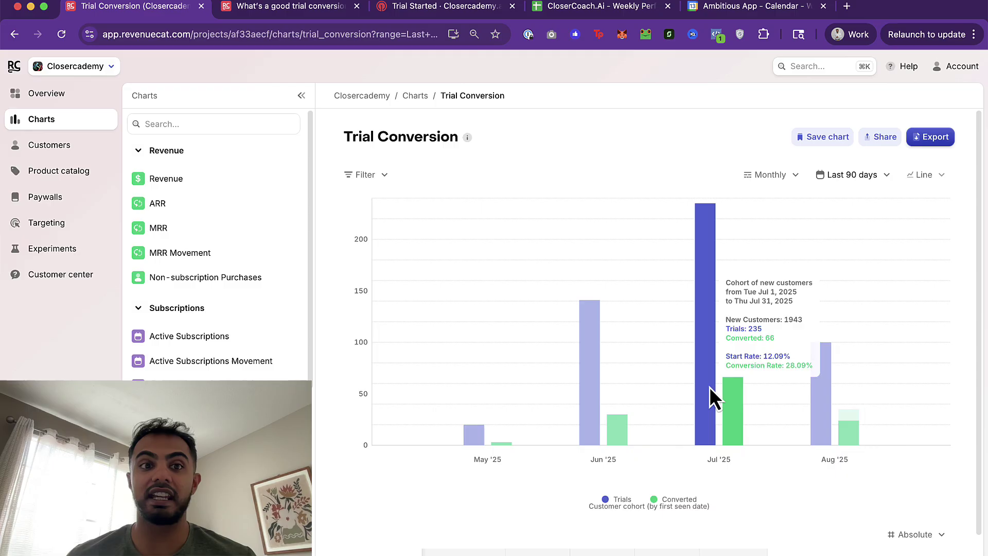
{"action": "left_click", "coordinate": [289, 14]}
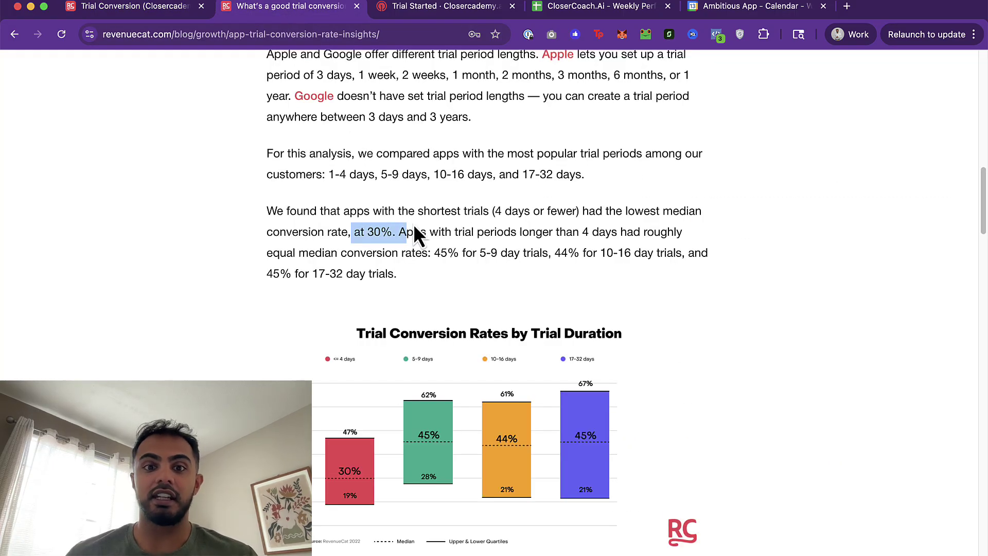
{"action": "left_click_drag", "start_coordinate": [431, 252], "coordinate": [652, 260]}
{"action": "left_click", "coordinate": [586, 250]}
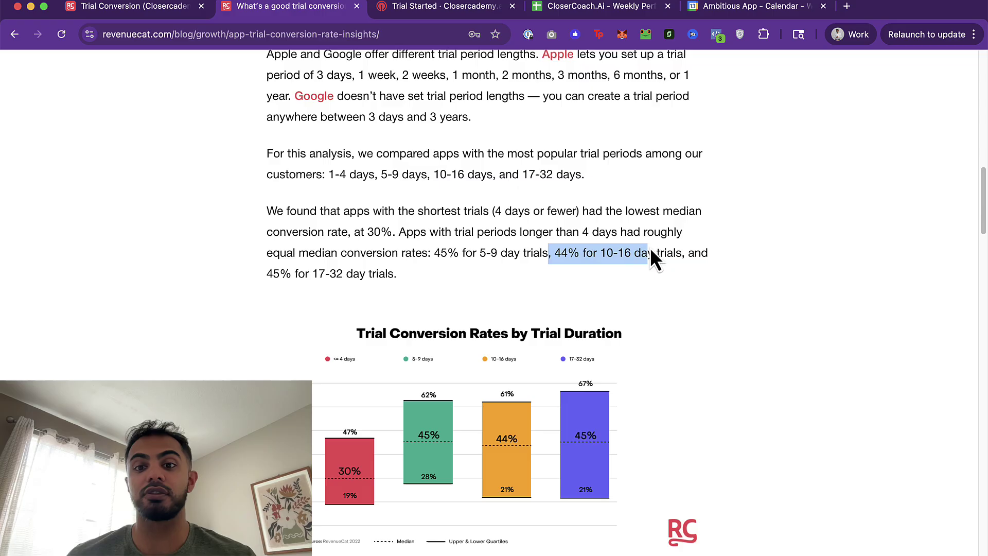
{"action": "left_click", "coordinate": [623, 251]}
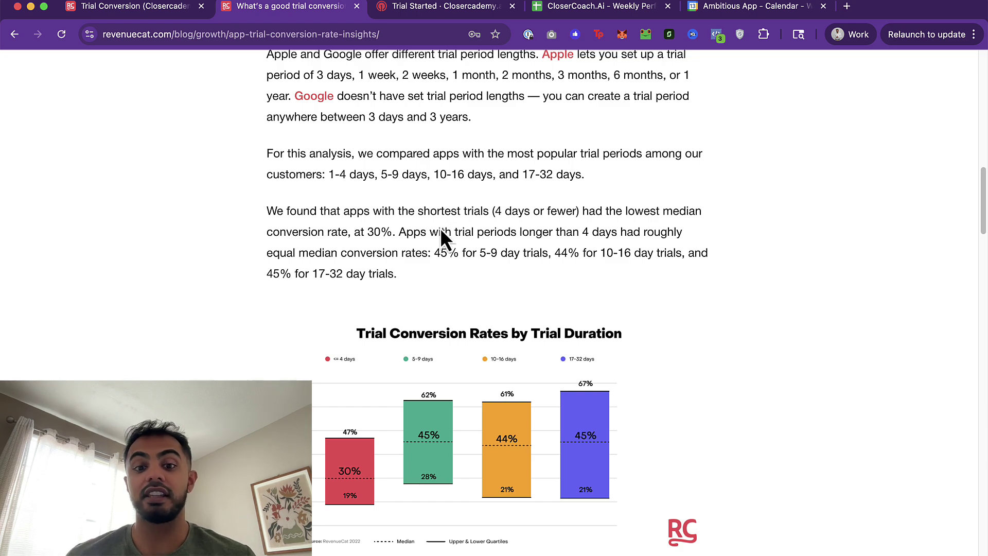
{"action": "scroll", "coordinate": [440, 227], "scroll_direction": "down", "scroll_amount": 3}
{"action": "scroll", "coordinate": [440, 229], "scroll_direction": "down", "scroll_amount": 3}
{"action": "scroll", "coordinate": [440, 229], "scroll_direction": "up", "scroll_amount": 2}
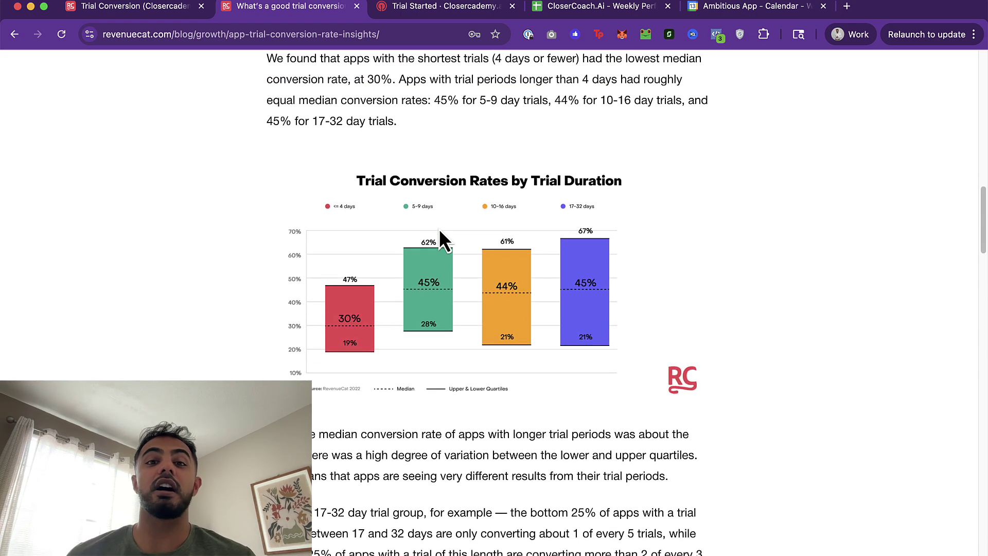
{"action": "scroll", "coordinate": [439, 228], "scroll_direction": "up", "scroll_amount": 1}
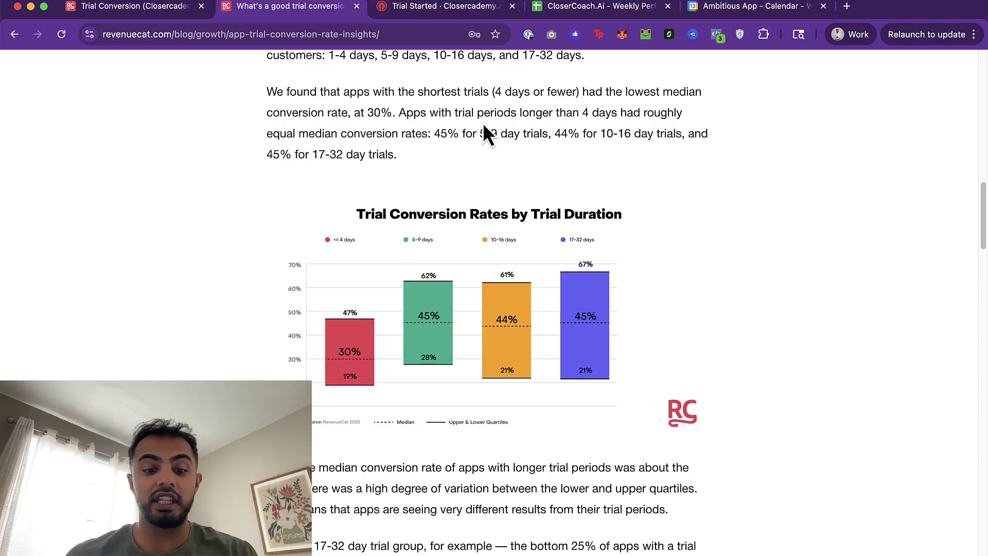
- Open a new browser tab for entering the adapty.io address
{"action": "key", "text": "super+t"}
{"action": "type", "text": "d"}
{"action": "key", "text": "BackSpace"}
{"action": "key", "text": "BackSpace"}
- Load adapty.io in the new tab
{"action": "type", "text": "adp"}
{"action": "key", "text": "BackSpace"}
{"action": "type", "text": "a"}
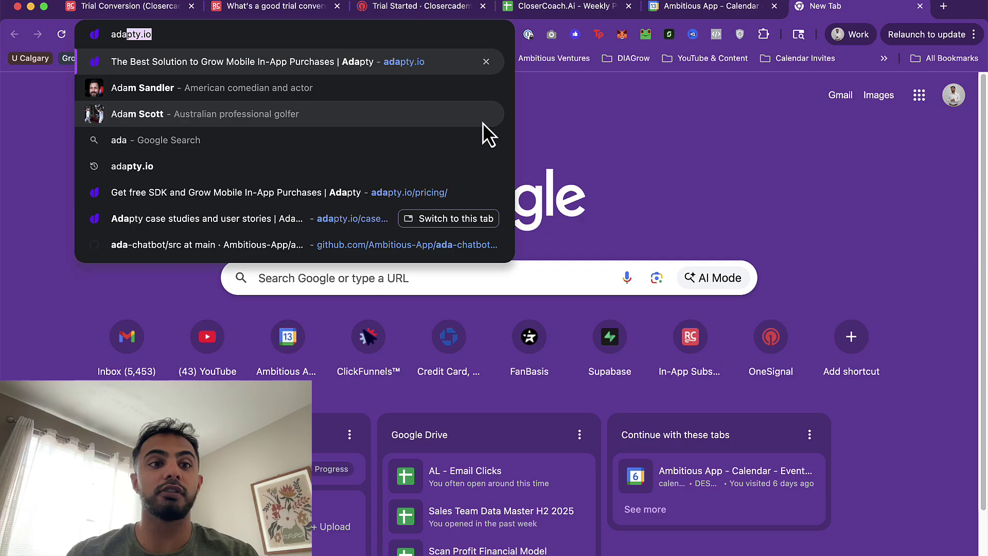
{"action": "key", "text": "Return"}
- Explore the Product, Adapty SDK and Solution entries in Adapty's top navigation menu
{"action": "mouse_move", "coordinate": [291, 90]}
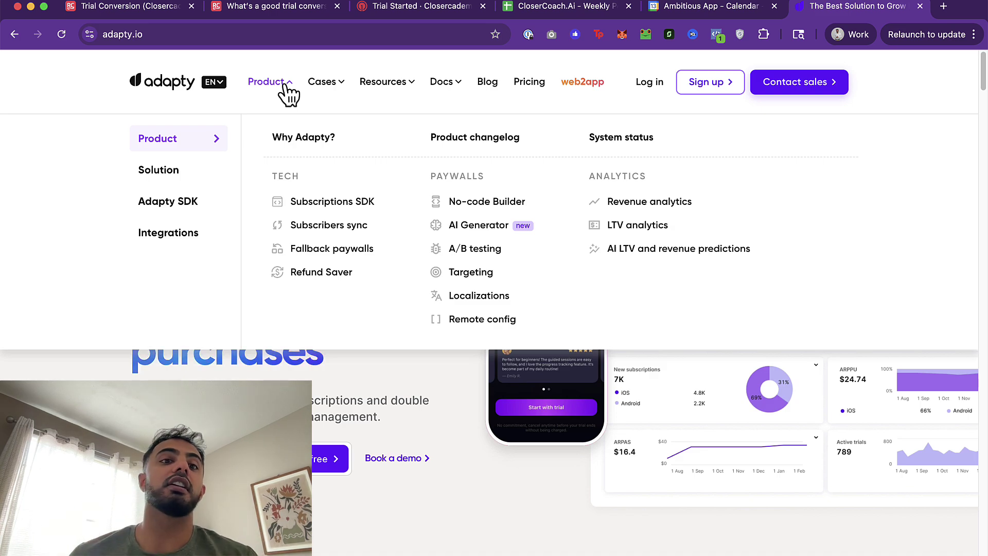
{"action": "mouse_move", "coordinate": [189, 212]}
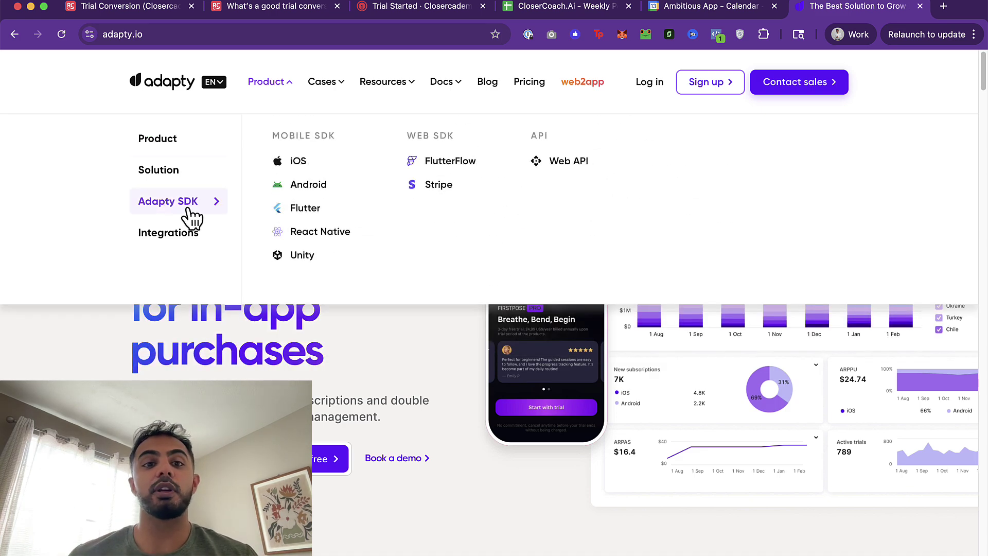
{"action": "mouse_move", "coordinate": [186, 183]}
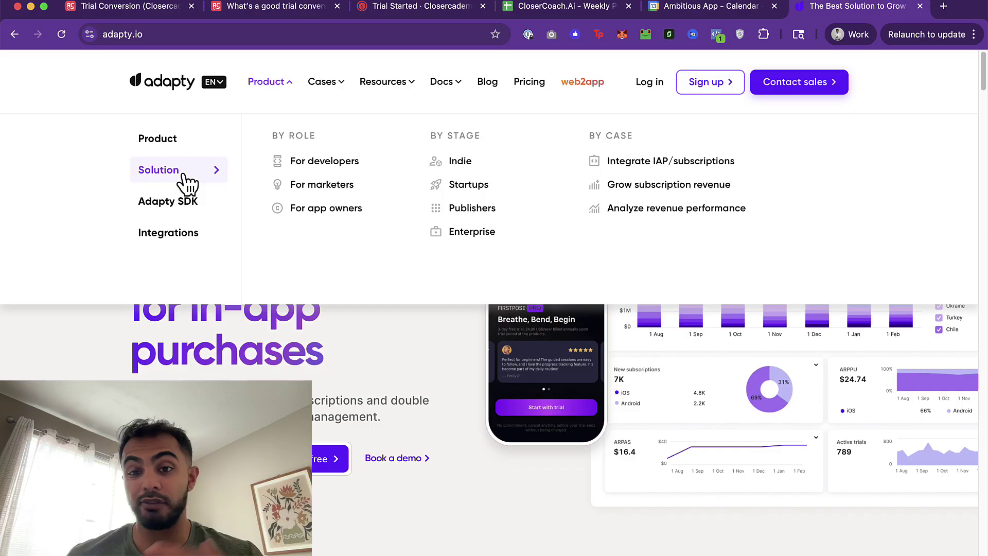
{"action": "mouse_move", "coordinate": [190, 157]}
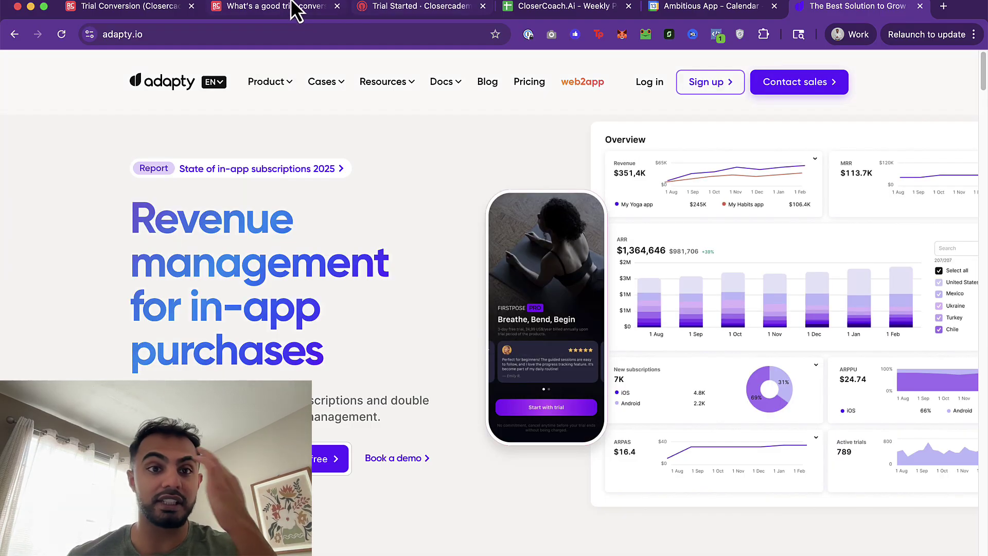
{"action": "left_click", "coordinate": [293, 11]}
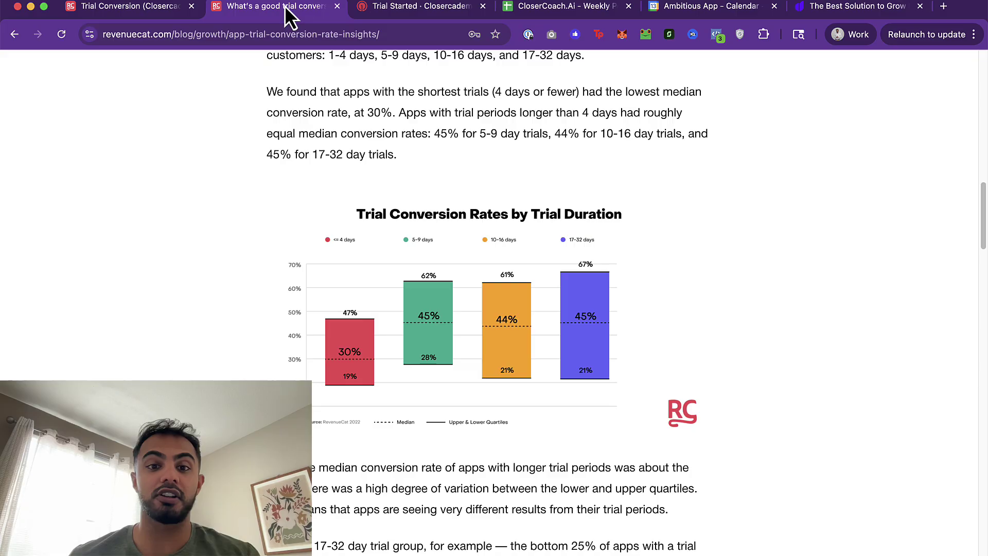
{"action": "left_click", "coordinate": [157, 18]}
{"action": "scroll", "coordinate": [216, 247], "scroll_direction": "down", "scroll_amount": 8}
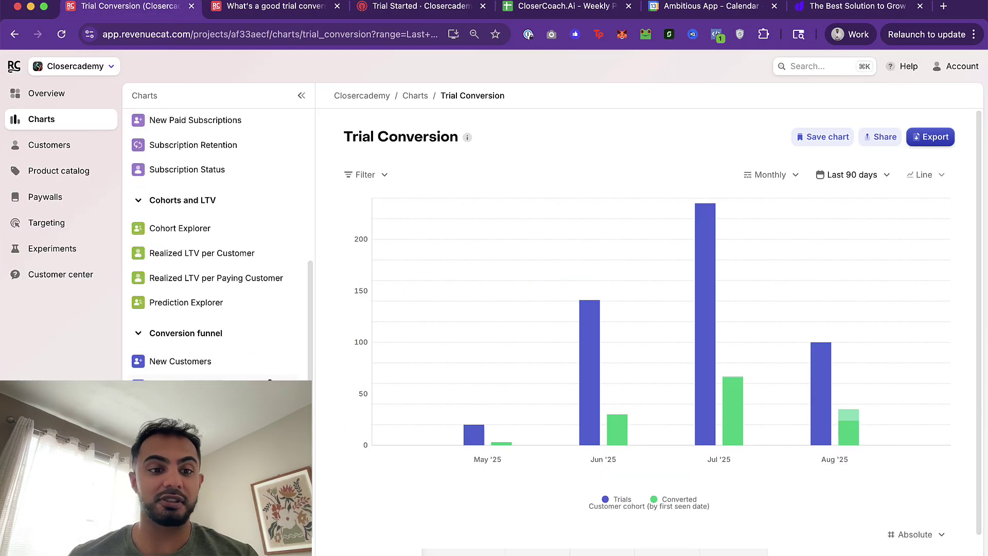
{"action": "scroll", "coordinate": [217, 247], "scroll_direction": "up", "scroll_amount": 10}
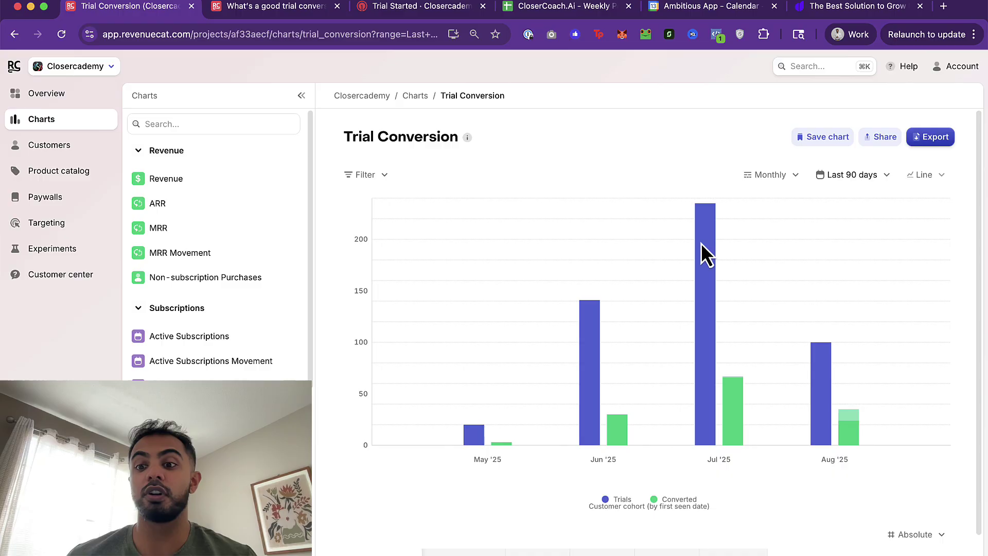
{"action": "left_click", "coordinate": [834, 14]}
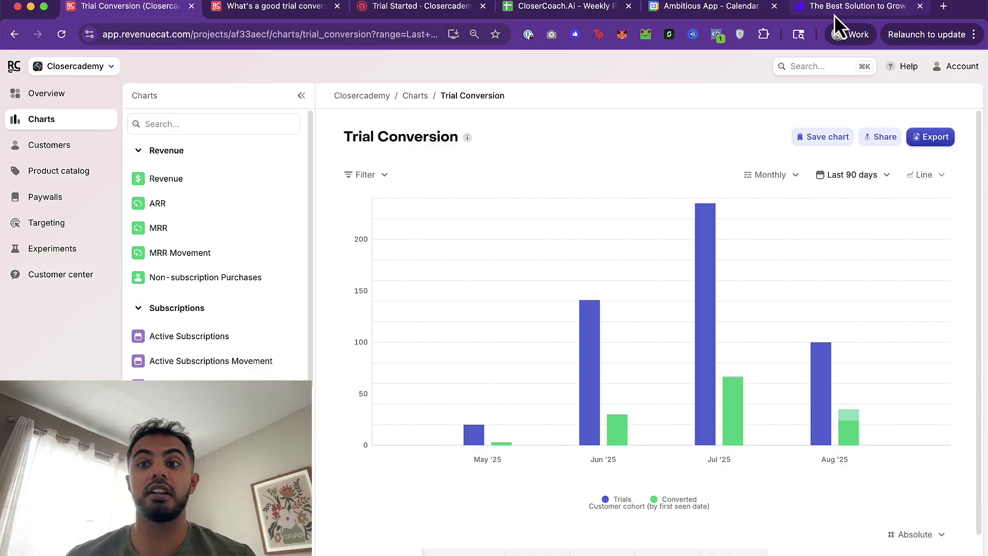
{"action": "mouse_move", "coordinate": [389, 85]}
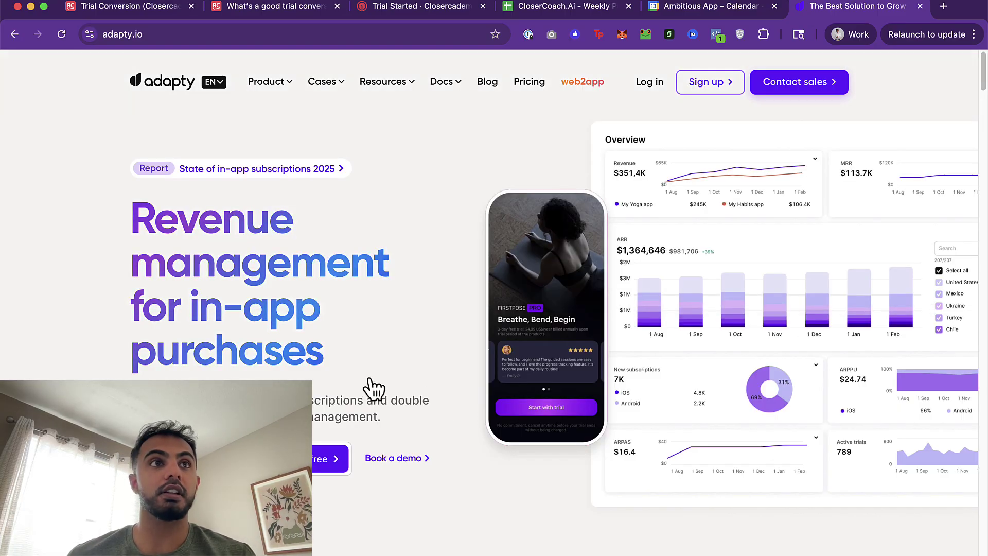
{"action": "key", "text": "super+Tab"}
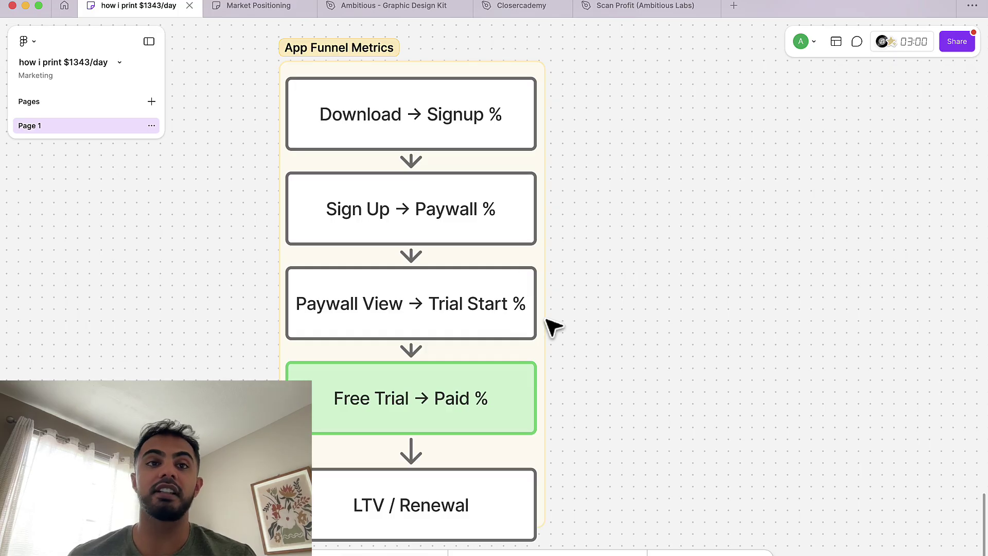
{"action": "scroll", "coordinate": [548, 321], "scroll_direction": "down", "scroll_amount": 2}
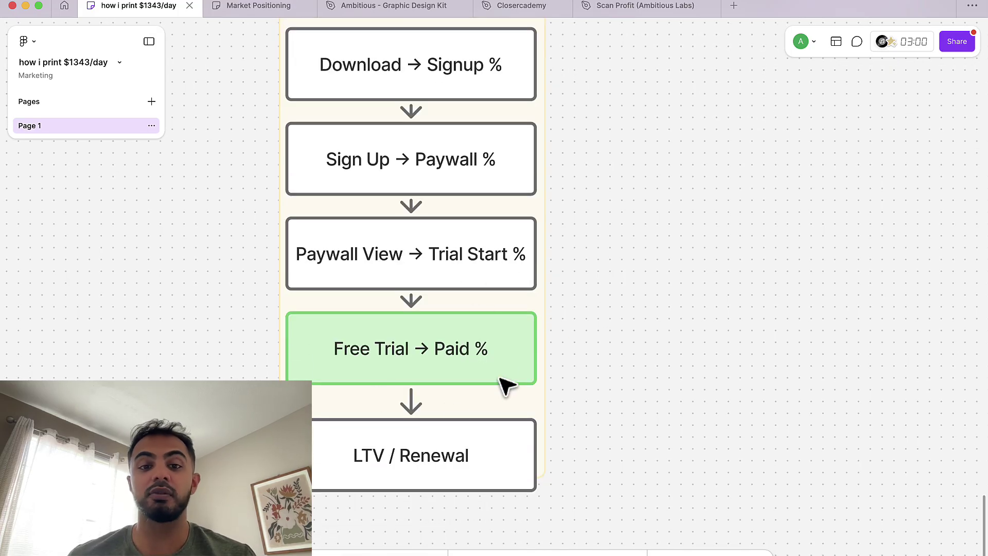
{"action": "key", "text": "super+Tab"}
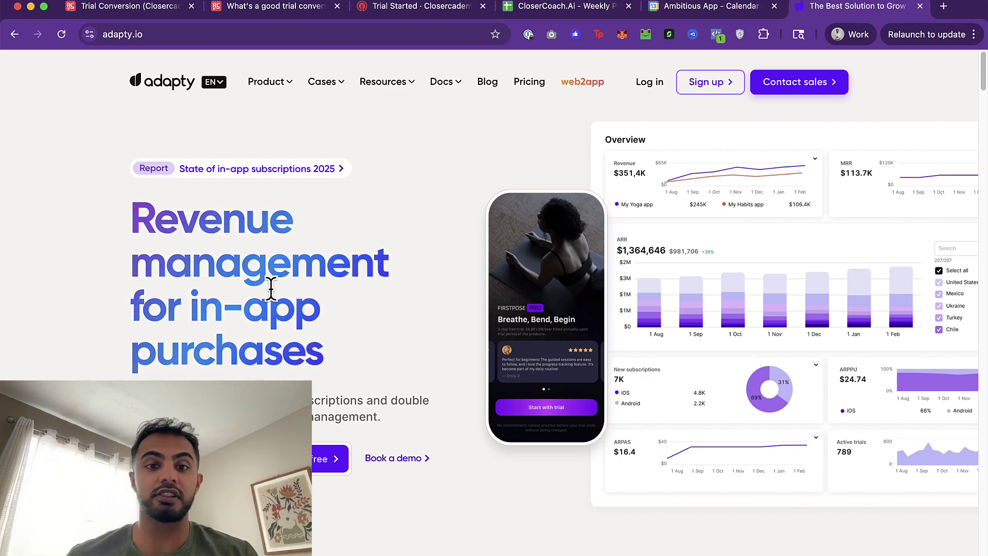
{"action": "key", "text": "super+Tab"}
{"action": "left_click", "coordinate": [385, 375]}
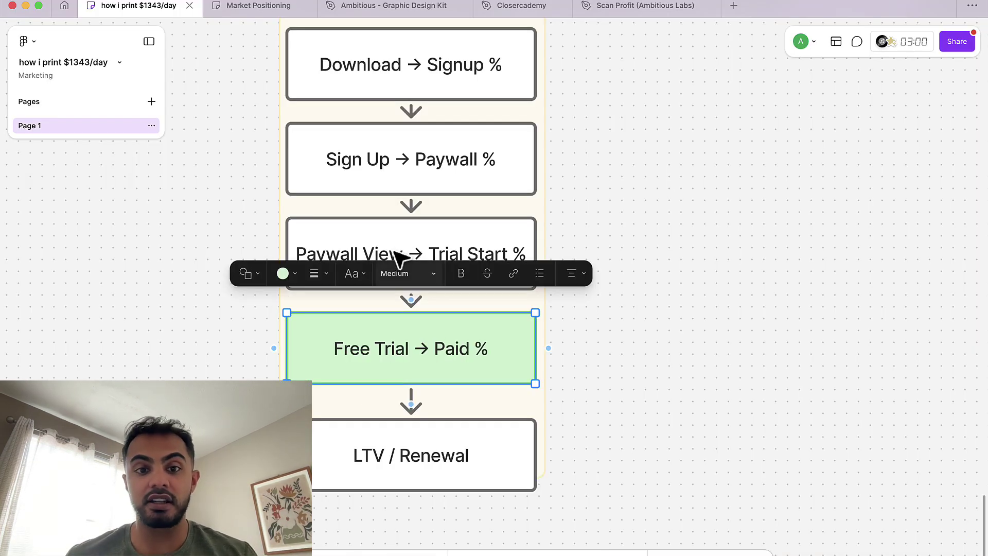
{"action": "left_click", "coordinate": [407, 157]}
{"action": "left_click", "coordinate": [420, 373]}
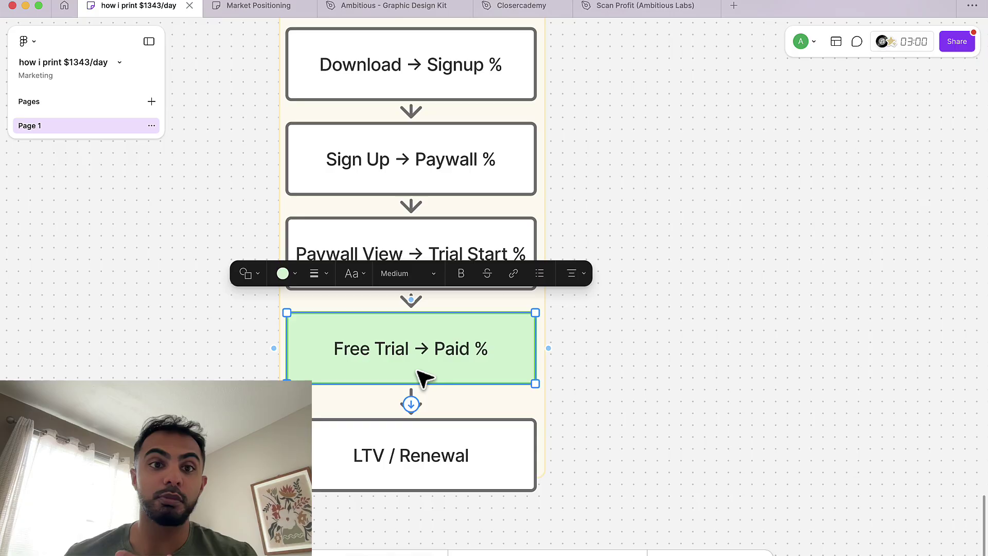
{"action": "key", "text": "super+Tab"}
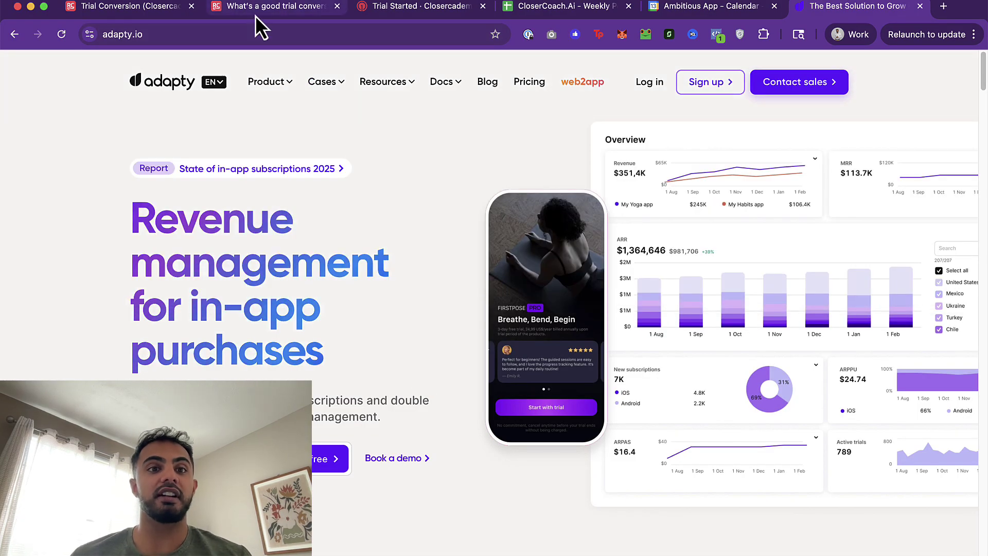
- Return to the RevenueCat article and highlight 'at 30%. Apps' in the findings paragraph
{"action": "left_click", "coordinate": [255, 15]}
{"action": "scroll", "coordinate": [413, 248], "scroll_direction": "up", "scroll_amount": 1}
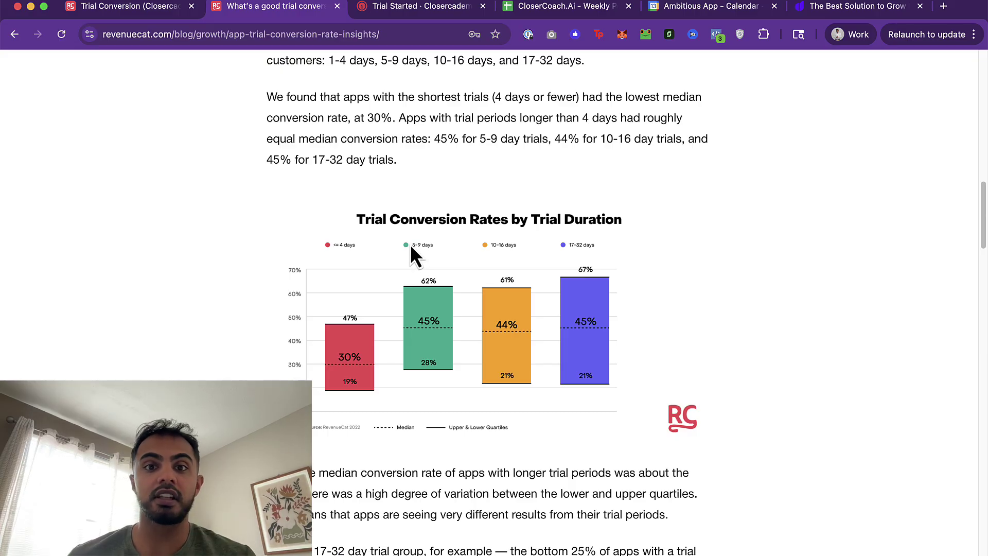
{"action": "left_click_drag", "start_coordinate": [360, 119], "coordinate": [445, 118]}
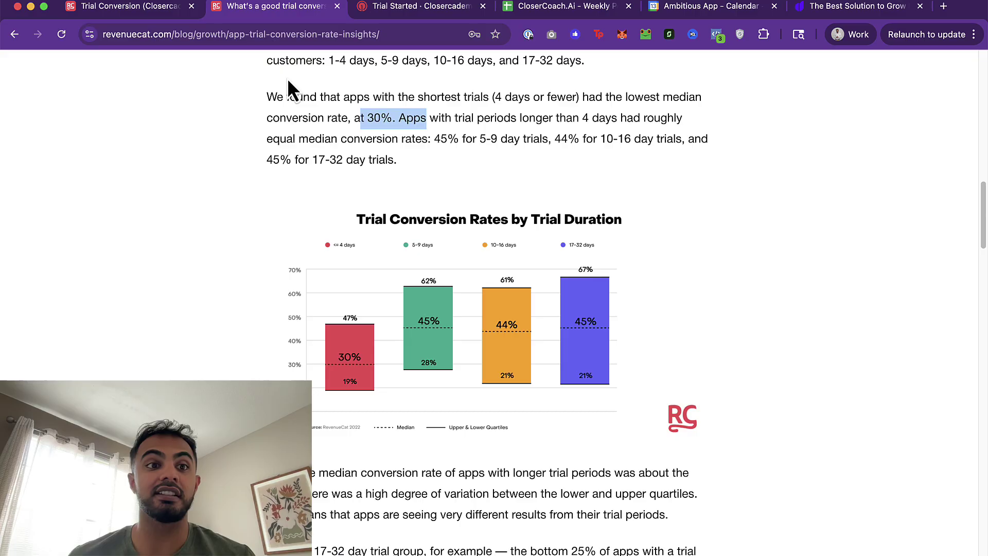
- Open the CloserCoach.Ai Financial Model sheet and inspect cells C2, C3, D2, D3 and D5
{"action": "left_click", "coordinate": [536, 9]}
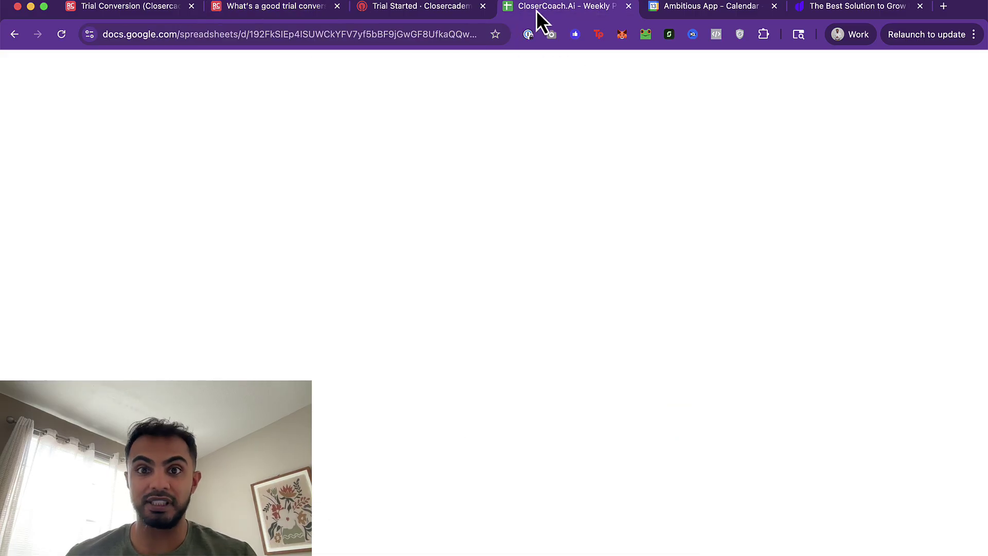
{"action": "left_click", "coordinate": [528, 300]}
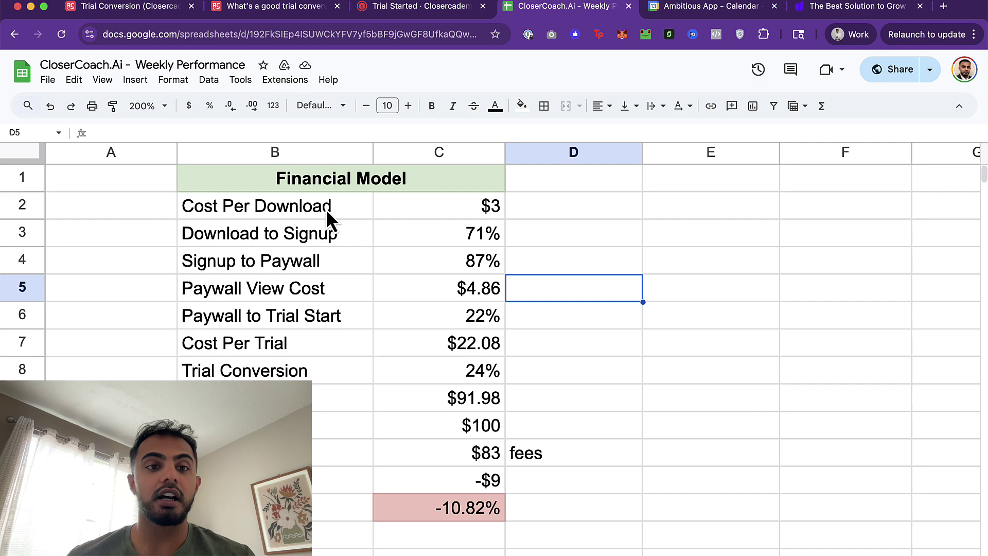
{"action": "left_click", "coordinate": [306, 190]}
{"action": "left_click", "coordinate": [573, 230]}
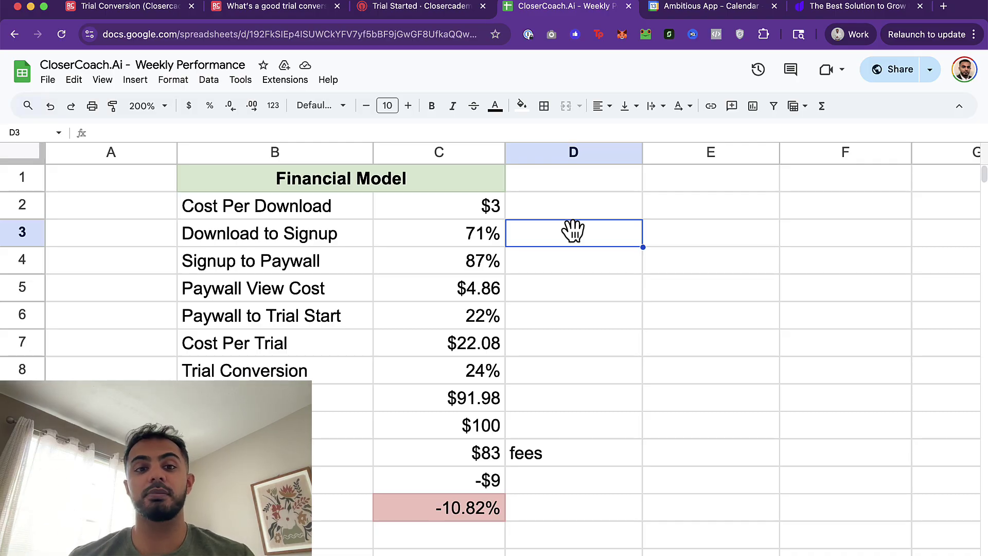
{"action": "left_click", "coordinate": [486, 211]}
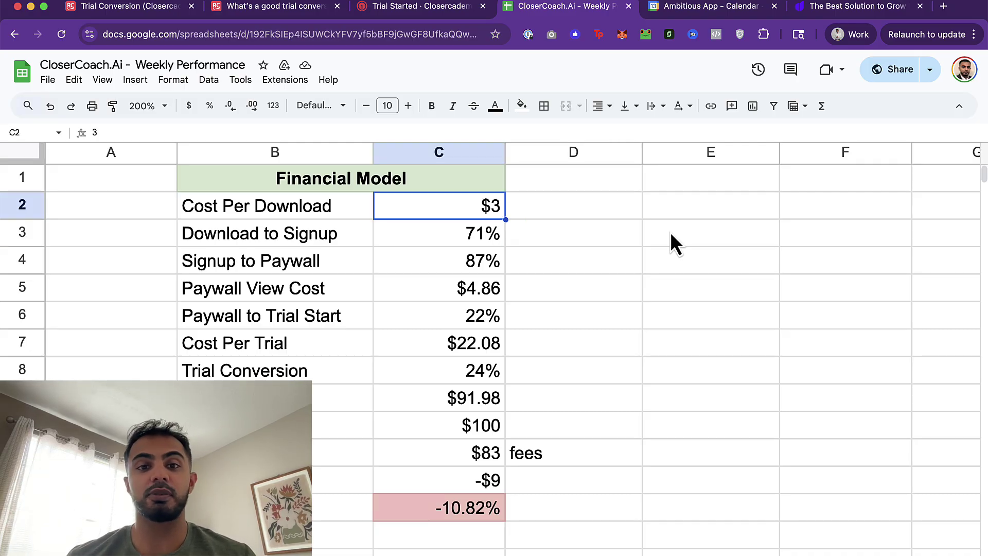
{"action": "left_click", "coordinate": [545, 206]}
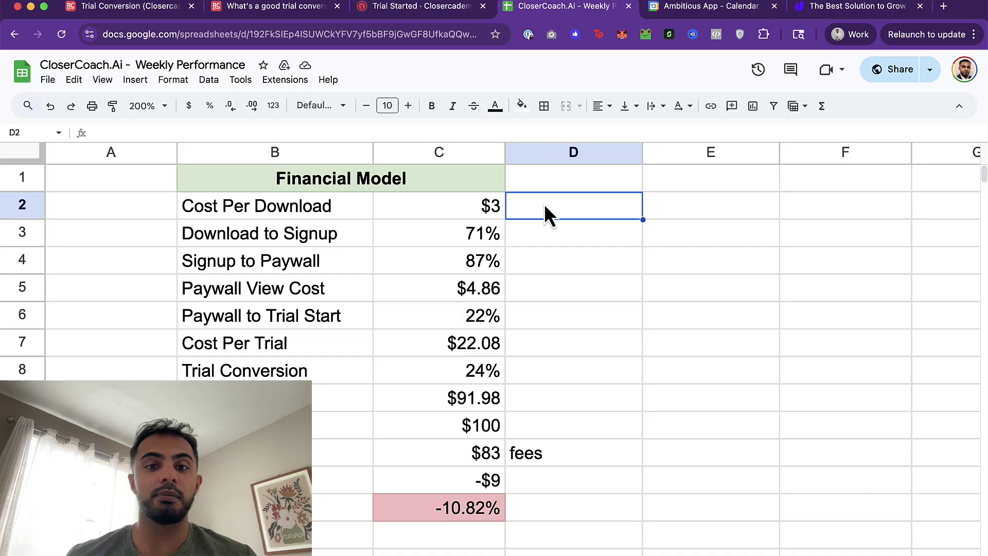
{"action": "left_click", "coordinate": [465, 238]}
{"action": "left_click", "coordinate": [521, 241]}
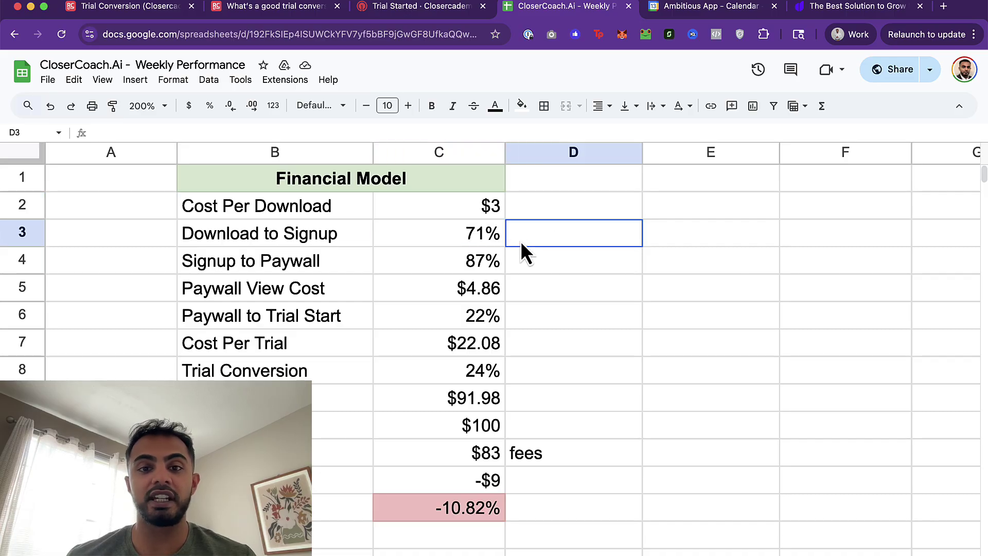
- Write the note 'op: create account at end' in D3 beside the 71% Download to Signup rate
{"action": "double_click", "coordinate": [561, 234]}
{"action": "type", "text": "op:"}
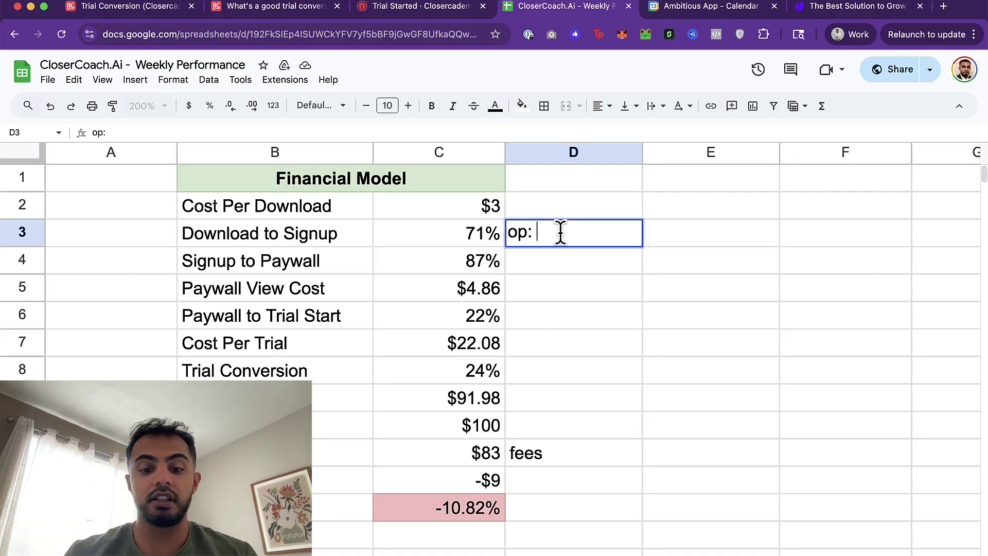
{"action": "type", "text": "crea"}
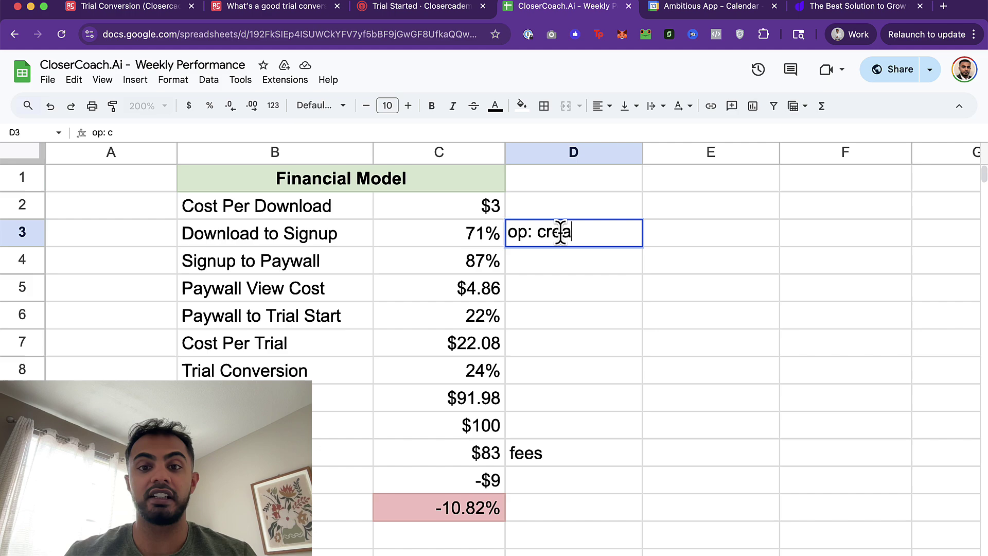
{"action": "type", "text": "te account at end"}
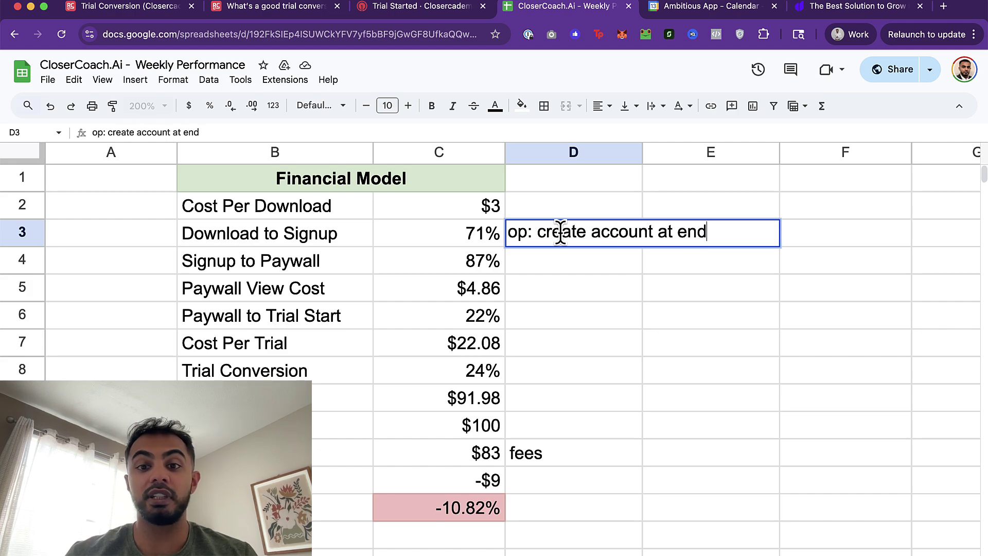
{"action": "key", "text": "Return"}
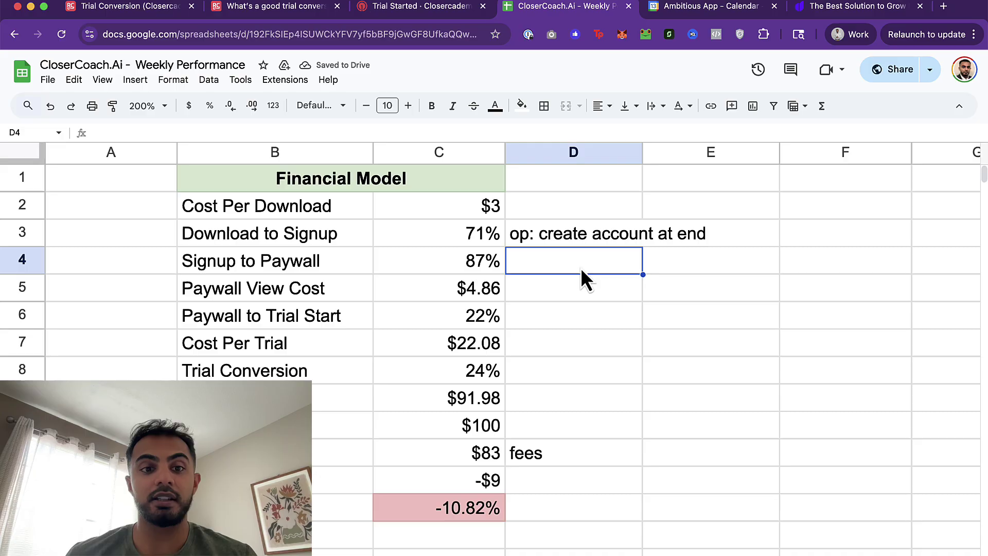
{"action": "left_click", "coordinate": [479, 236]}
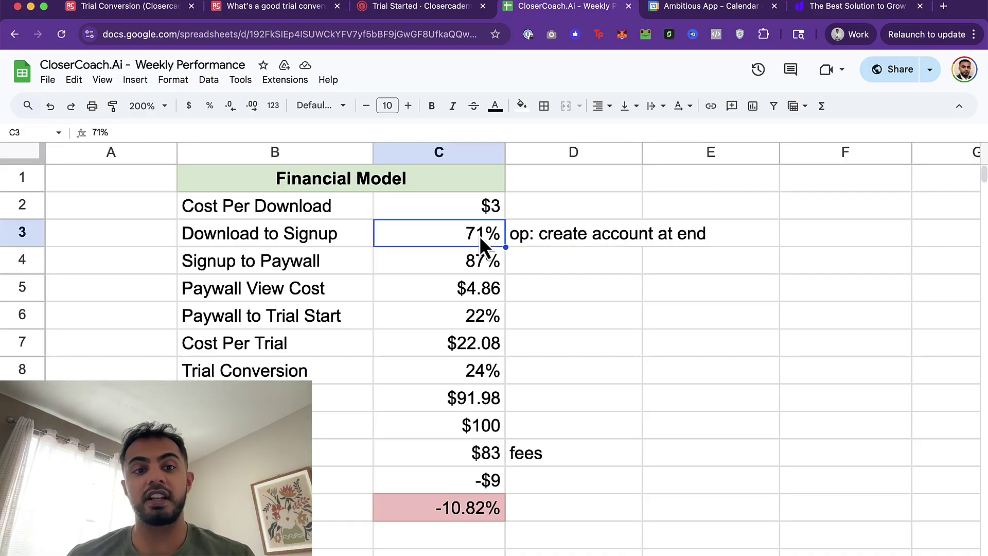
{"action": "left_click", "coordinate": [478, 271]}
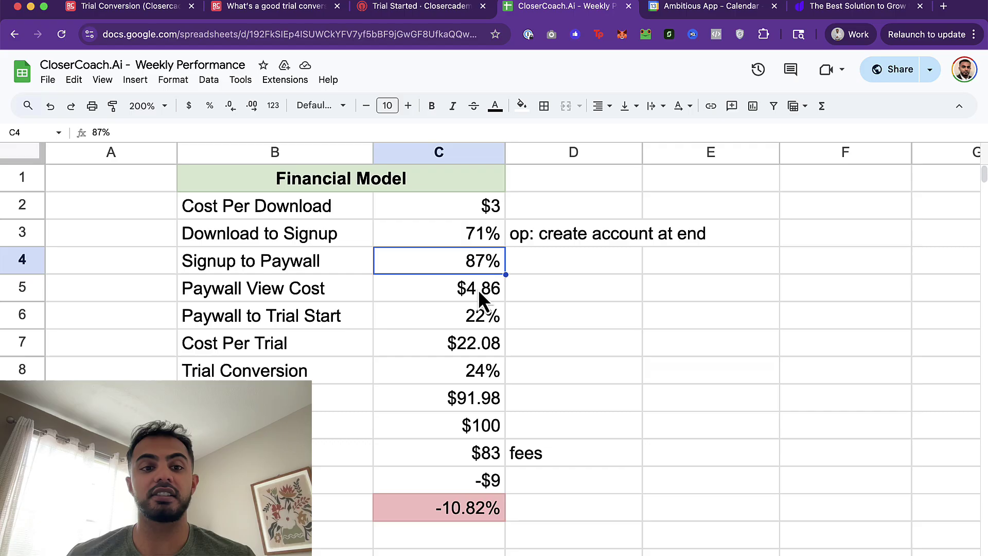
{"action": "left_click", "coordinate": [478, 289]}
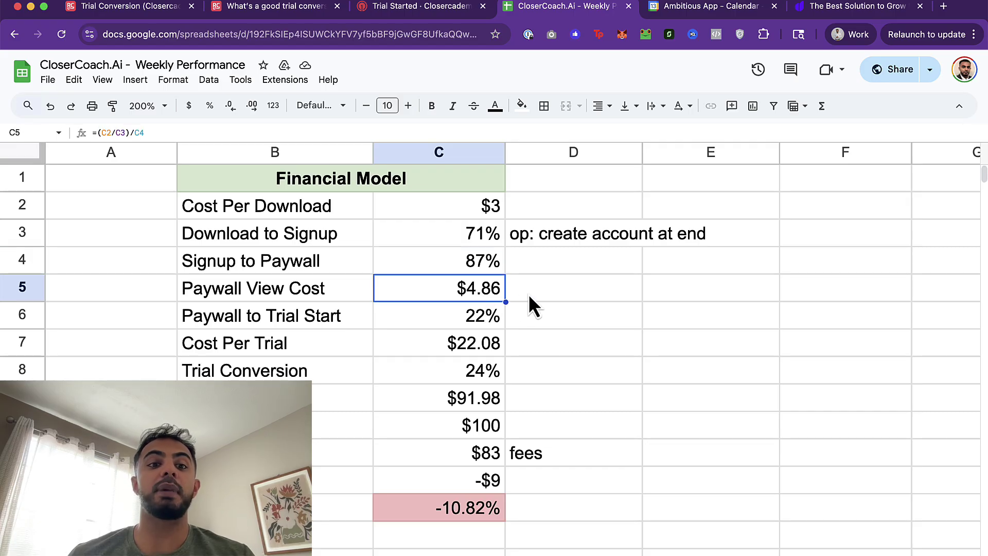
{"action": "left_click", "coordinate": [530, 300]}
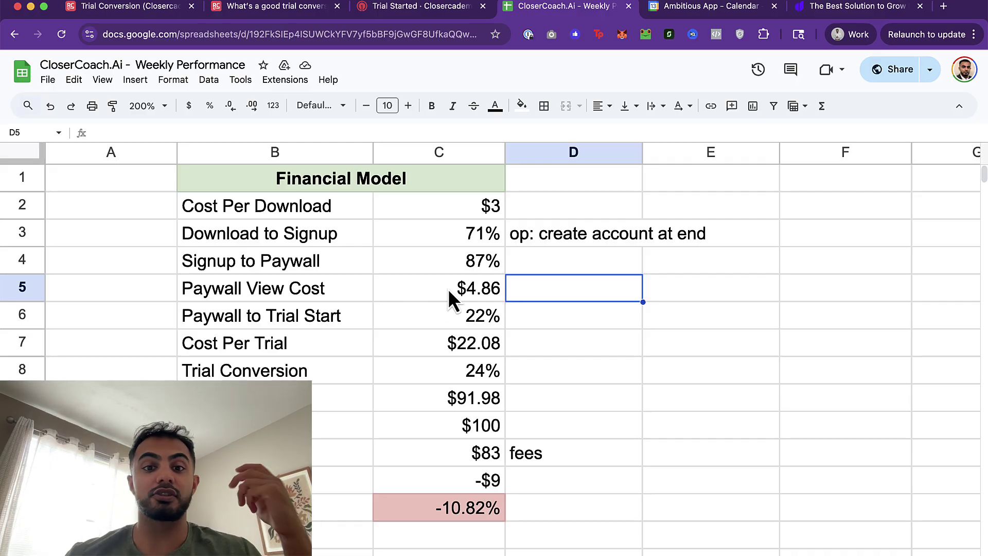
{"action": "left_click", "coordinate": [495, 295]}
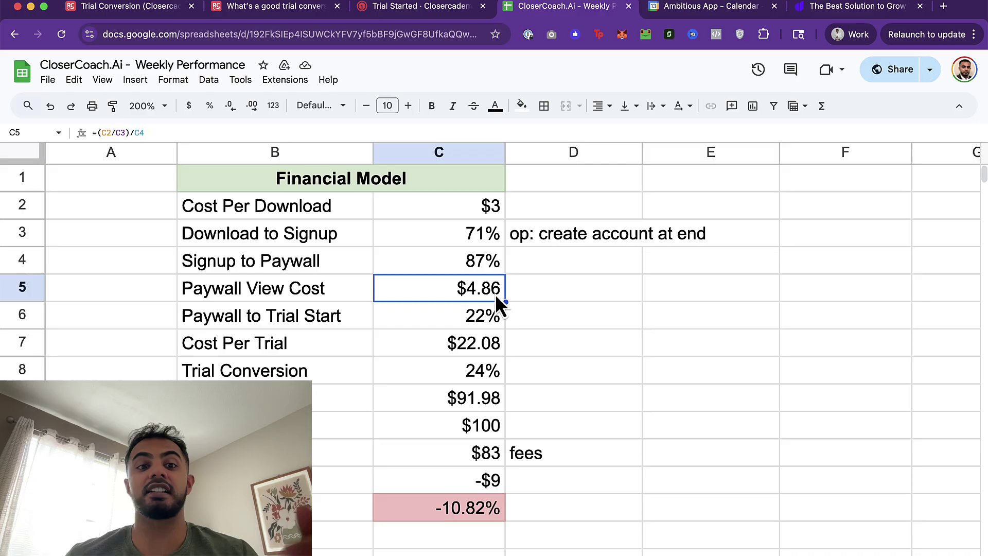
{"action": "left_click", "coordinate": [454, 321]}
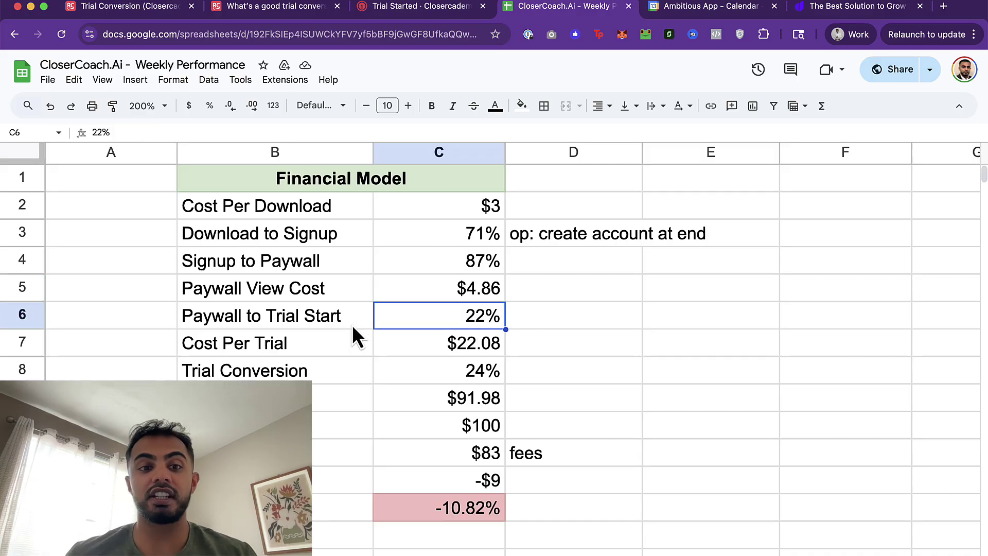
{"action": "left_click_drag", "start_coordinate": [352, 325], "coordinate": [458, 322]}
{"action": "left_click", "coordinate": [474, 326]}
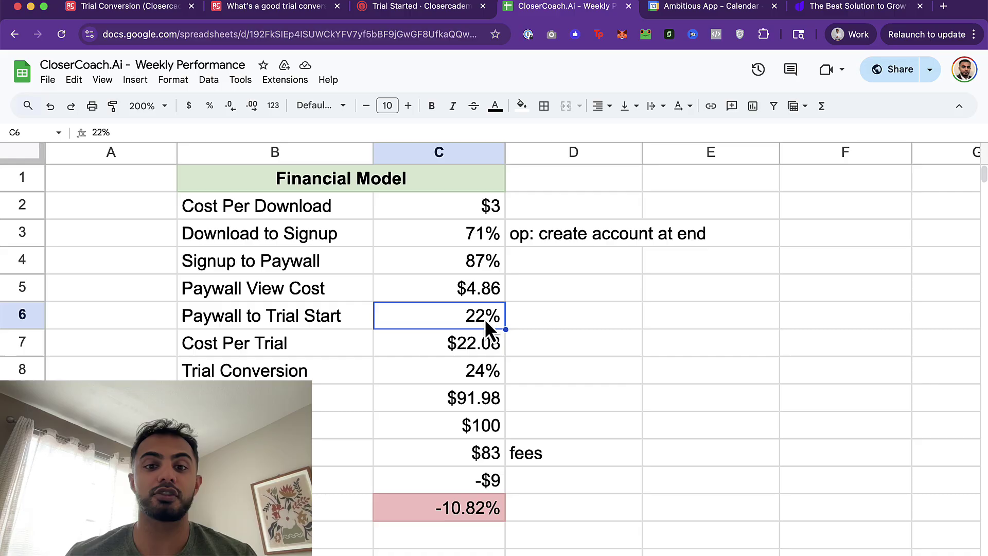
{"action": "left_click", "coordinate": [487, 345]}
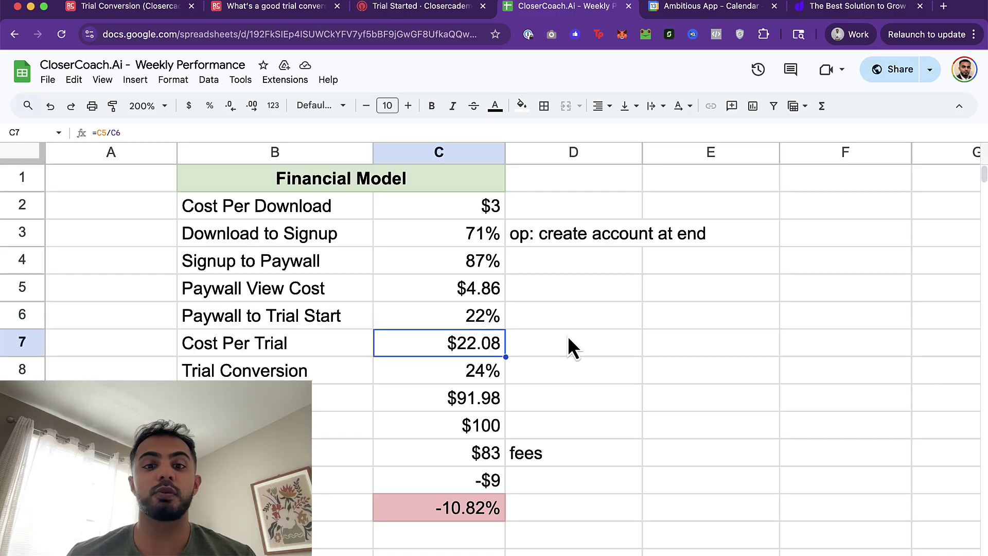
{"action": "left_click_drag", "start_coordinate": [353, 344], "coordinate": [495, 345]}
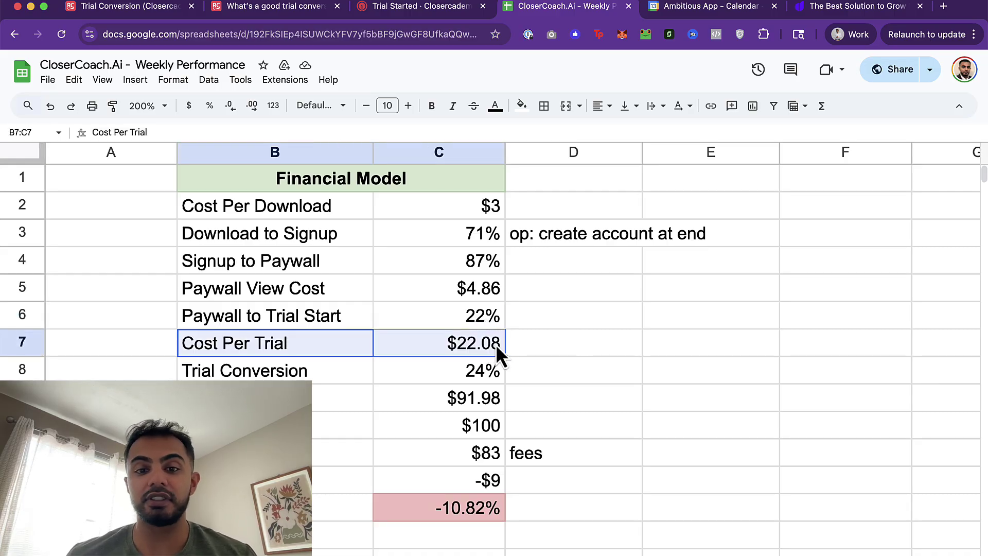
{"action": "left_click", "coordinate": [520, 345]}
{"action": "left_click", "coordinate": [484, 344]}
{"action": "left_click", "coordinate": [329, 351], "text": "shift"}
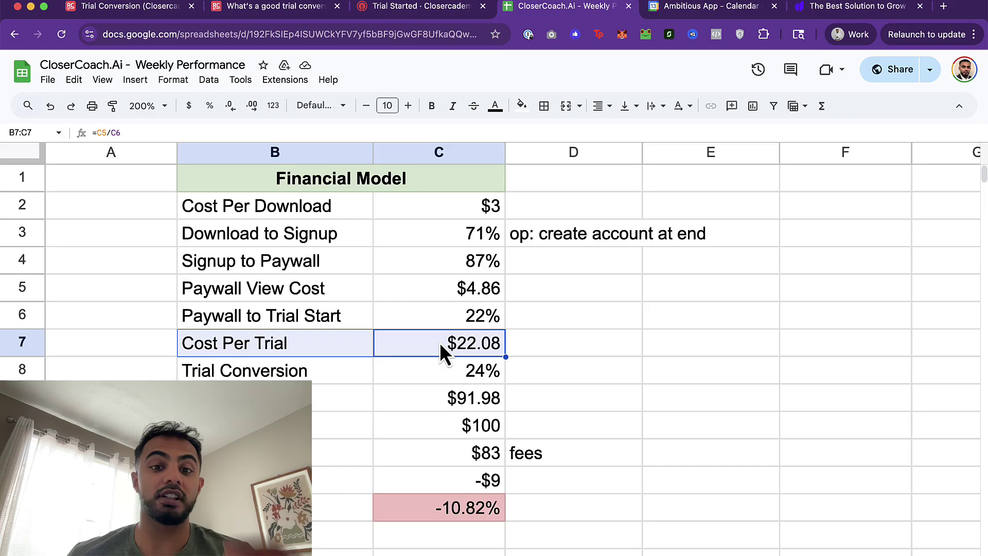
{"action": "left_click", "coordinate": [458, 322]}
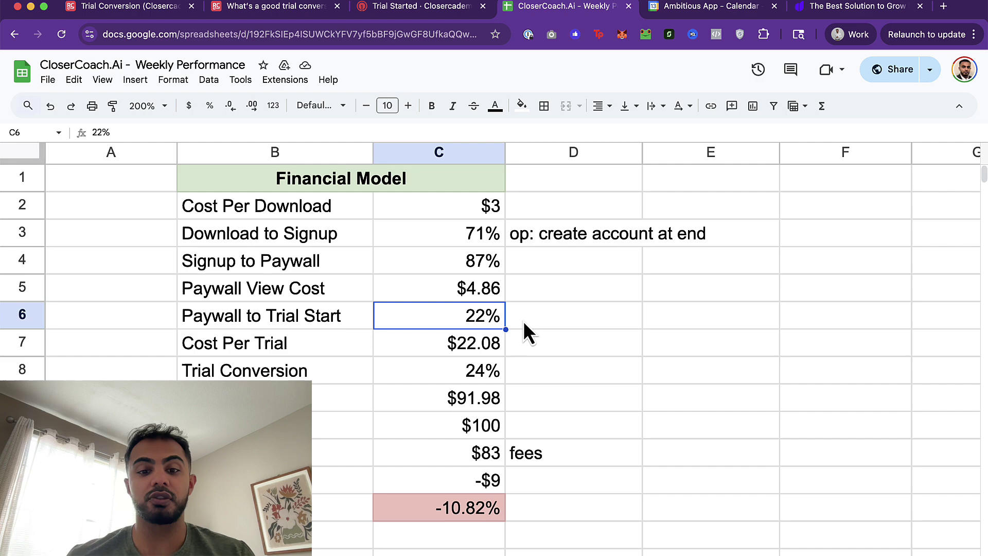
- Try a 35% Paywall to Trial Start rate, undo it, and inspect the Cost Per Trial row
{"action": "type", "text": "35"}
{"action": "key", "text": "Return"}
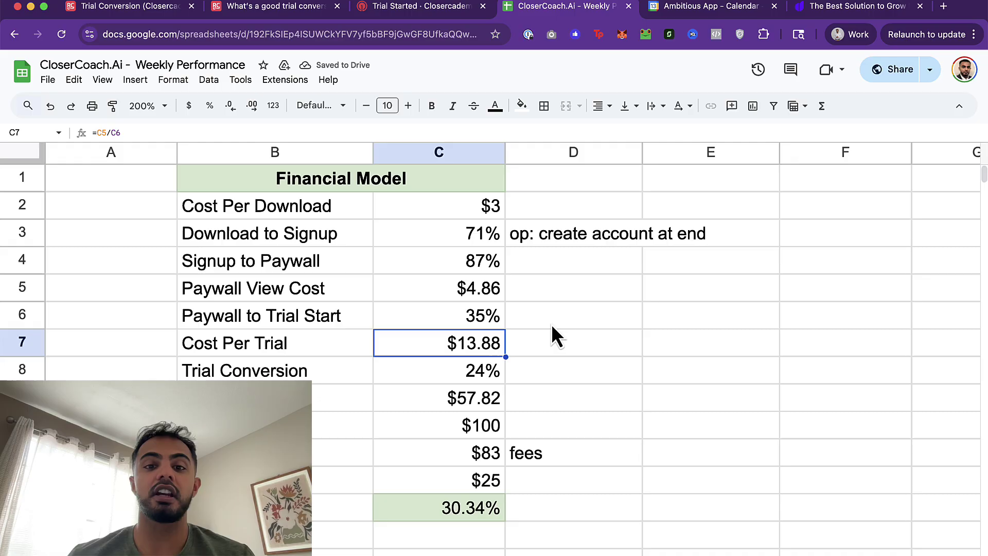
{"action": "key", "text": "super+z"}
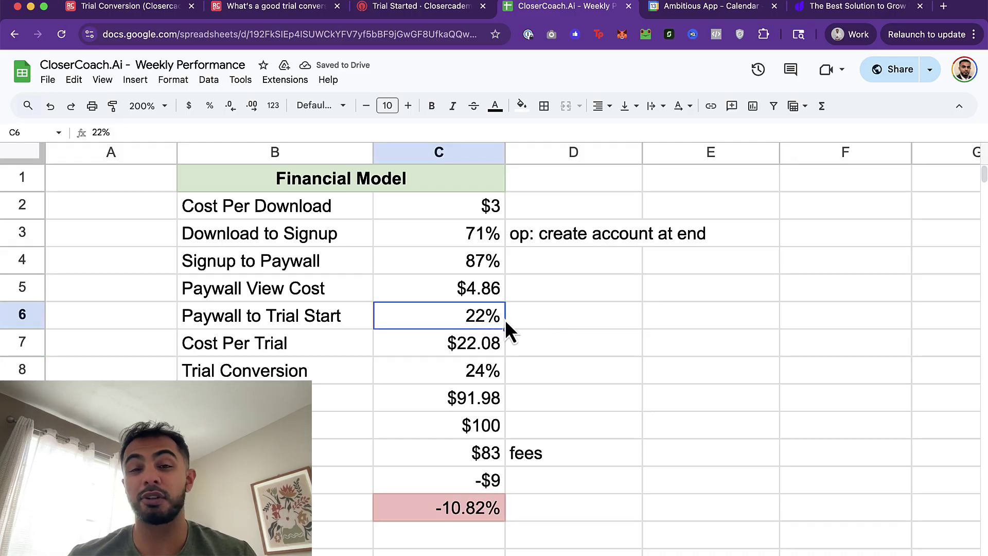
{"action": "left_click", "coordinate": [499, 350]}
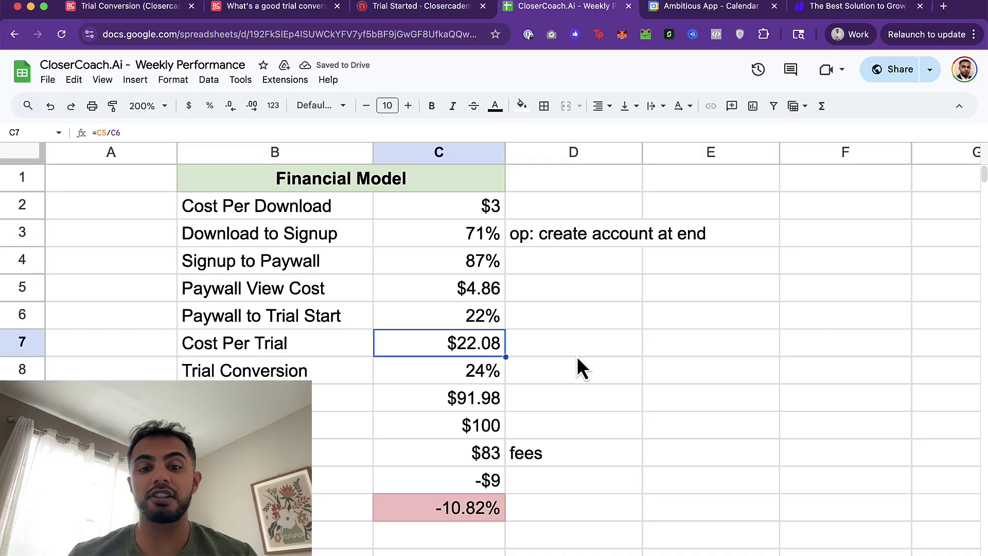
{"action": "left_click_drag", "start_coordinate": [566, 352], "coordinate": [271, 342]}
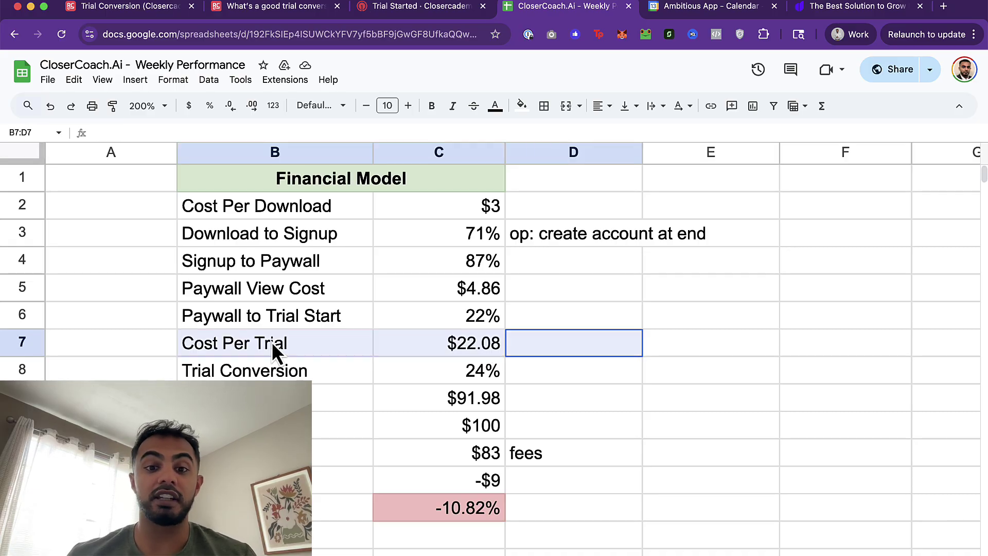
{"action": "left_click", "coordinate": [543, 338]}
{"action": "left_click_drag", "start_coordinate": [545, 338], "coordinate": [413, 339]}
{"action": "left_click", "coordinate": [459, 343]}
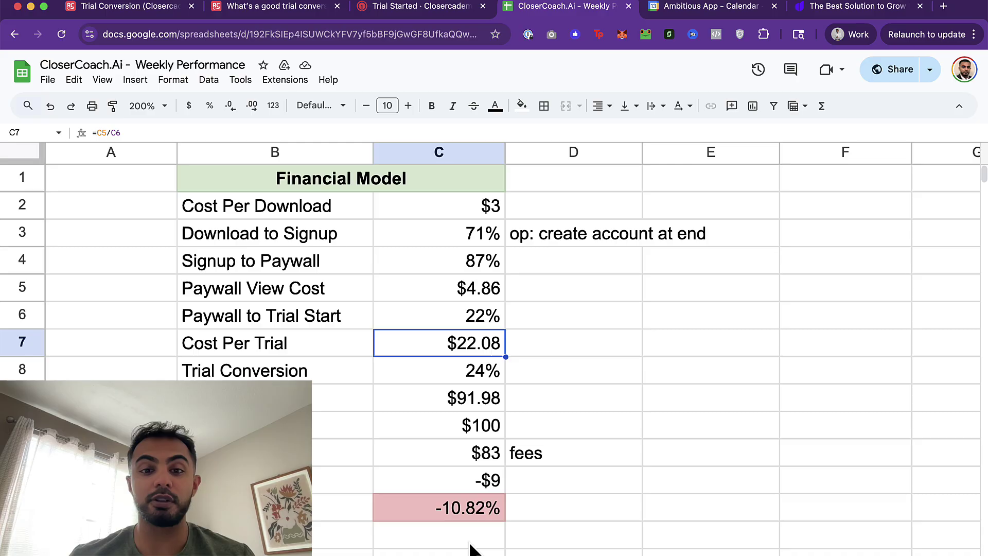
- Test 23% and 25% trial start rates, undoing back to 23%
{"action": "left_click", "coordinate": [485, 320]}
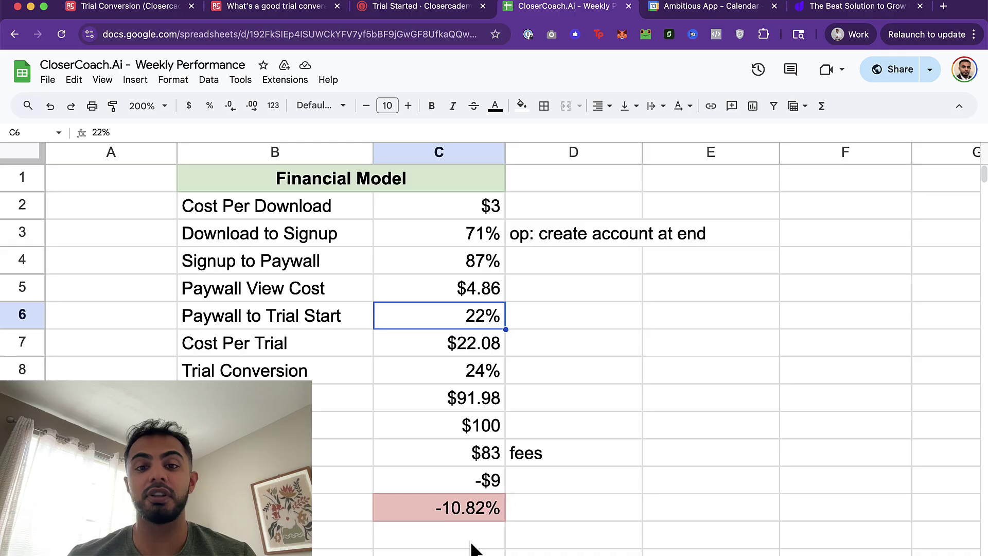
{"action": "type", "text": "23"}
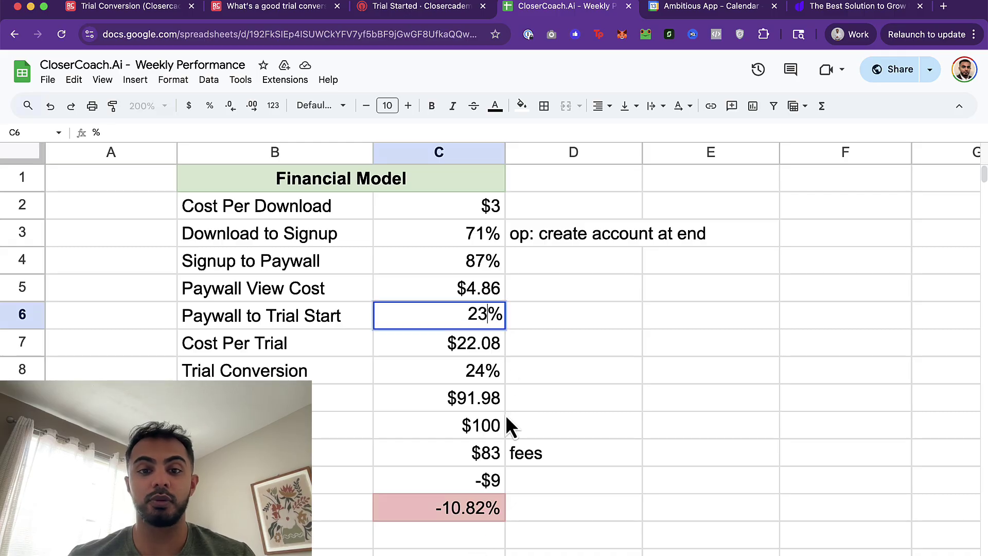
{"action": "key", "text": "Return"}
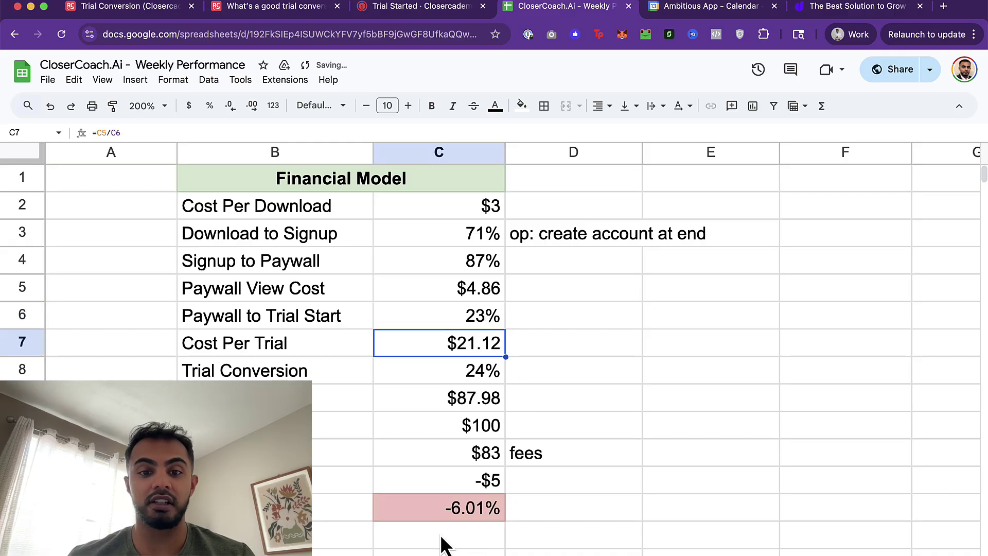
{"action": "left_click", "coordinate": [486, 314]}
{"action": "type", "text": "25"}
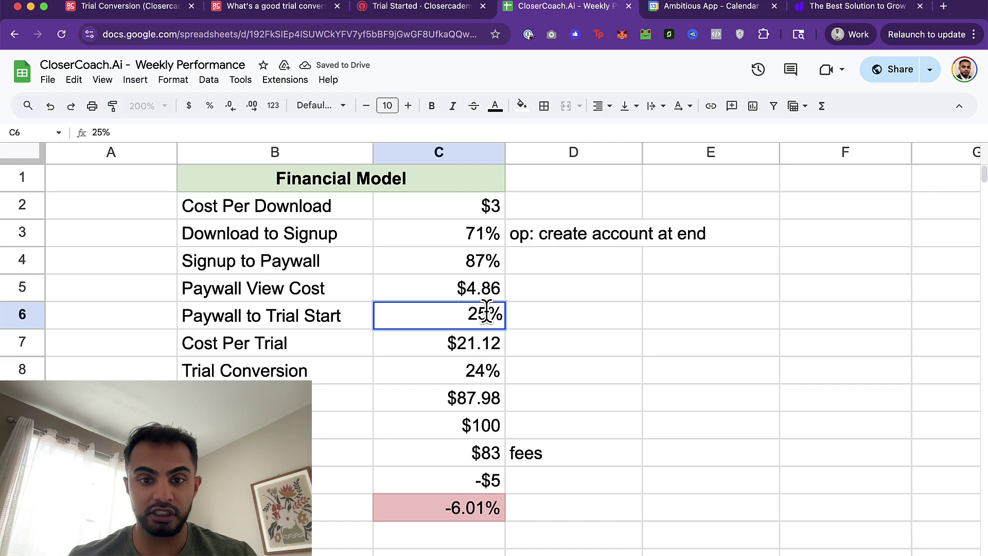
{"action": "key", "text": "Return"}
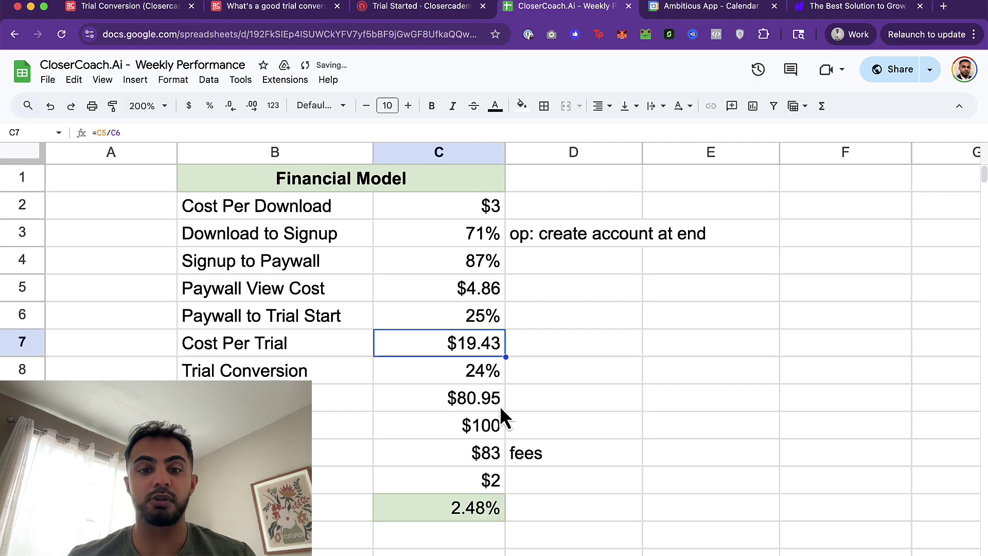
{"action": "key", "text": "super+z"}
- Set Paywall to Trial Start to 22%, giving $22.08 Cost Per Trial and a -10.82% ratio
{"action": "left_click_drag", "start_coordinate": [465, 353], "coordinate": [467, 510]}
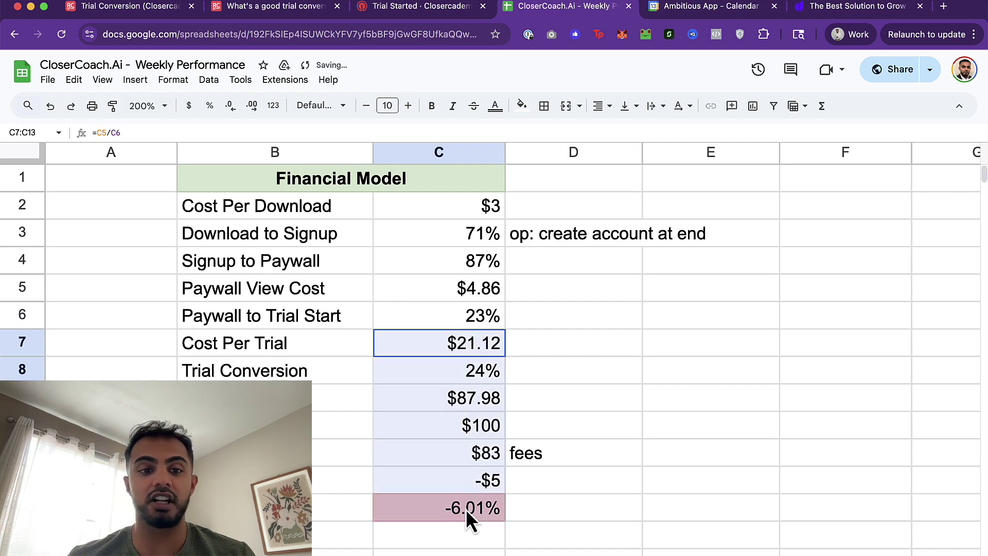
{"action": "left_click", "coordinate": [482, 376]}
{"action": "left_click", "coordinate": [492, 323]}
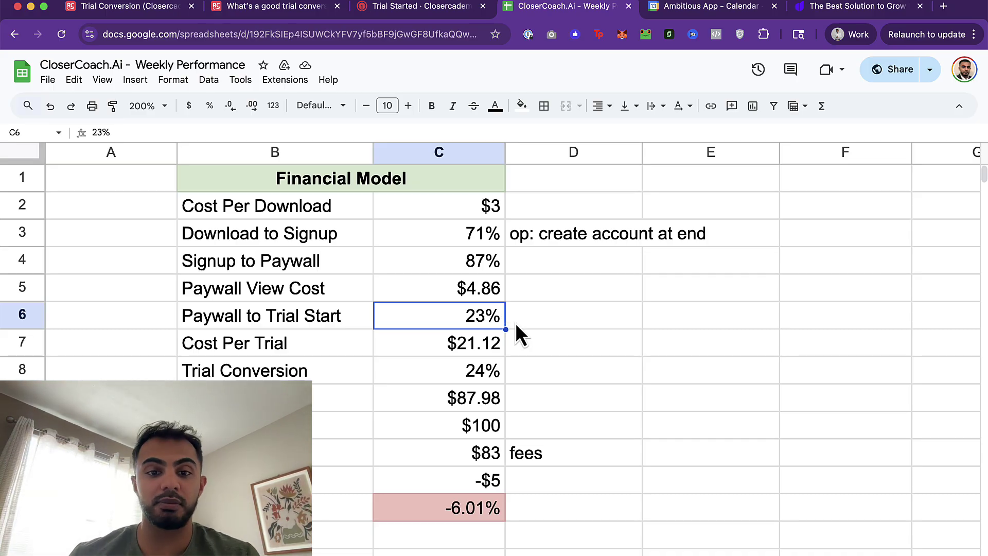
{"action": "type", "text": "22"}
{"action": "key", "text": "Return"}
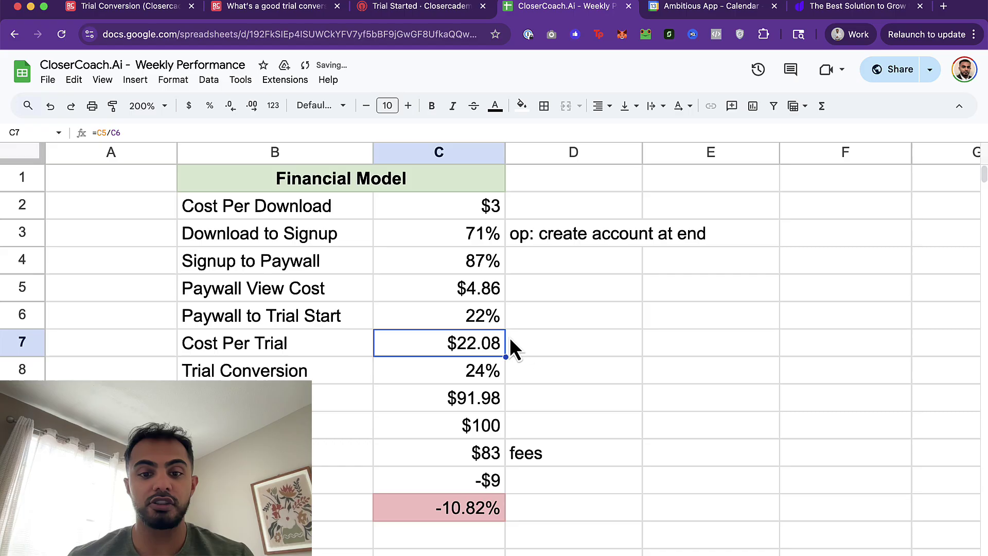
{"action": "left_click", "coordinate": [461, 382]}
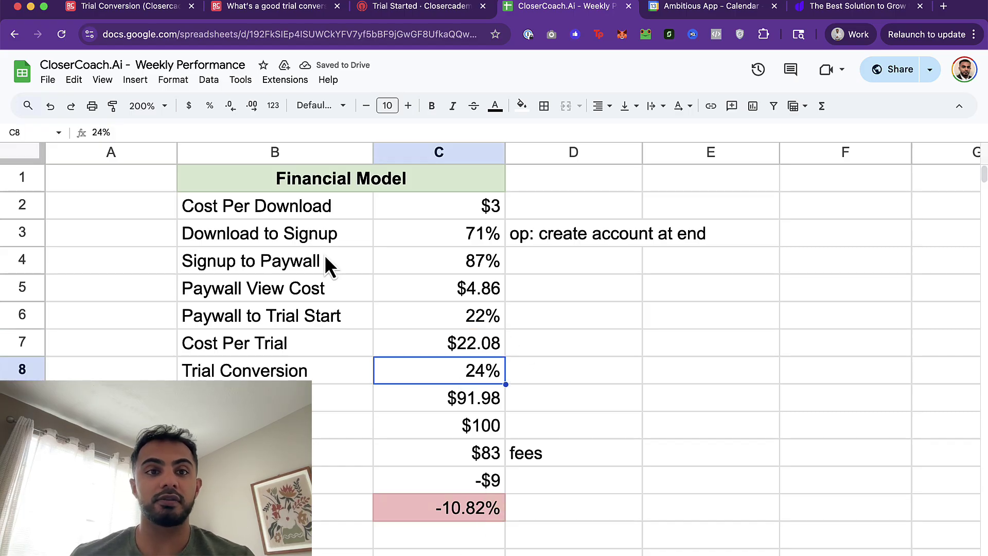
- Check August trial conversion in the RevenueCat chart and come back to the model
{"action": "left_click", "coordinate": [135, 14]}
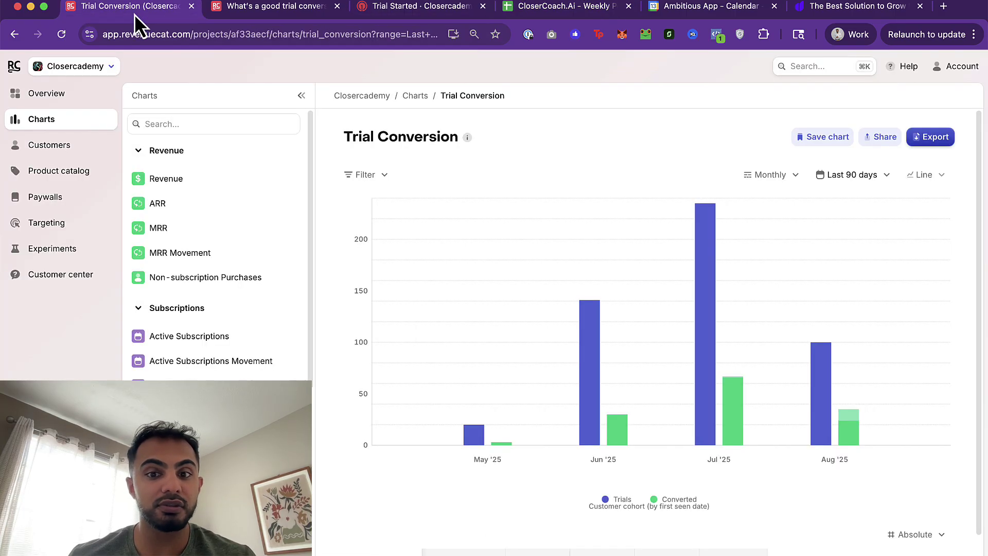
{"action": "mouse_move", "coordinate": [813, 422]}
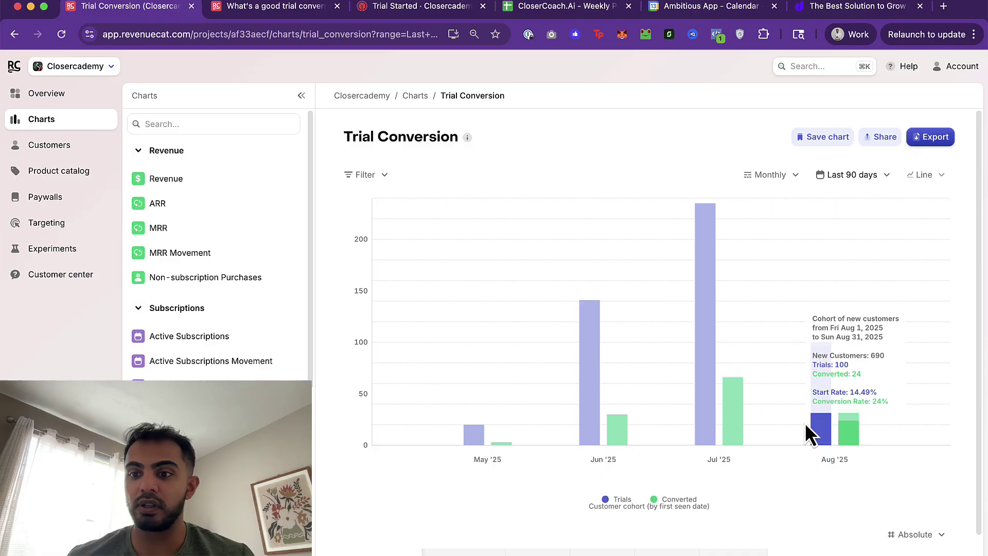
{"action": "left_click", "coordinate": [550, 13]}
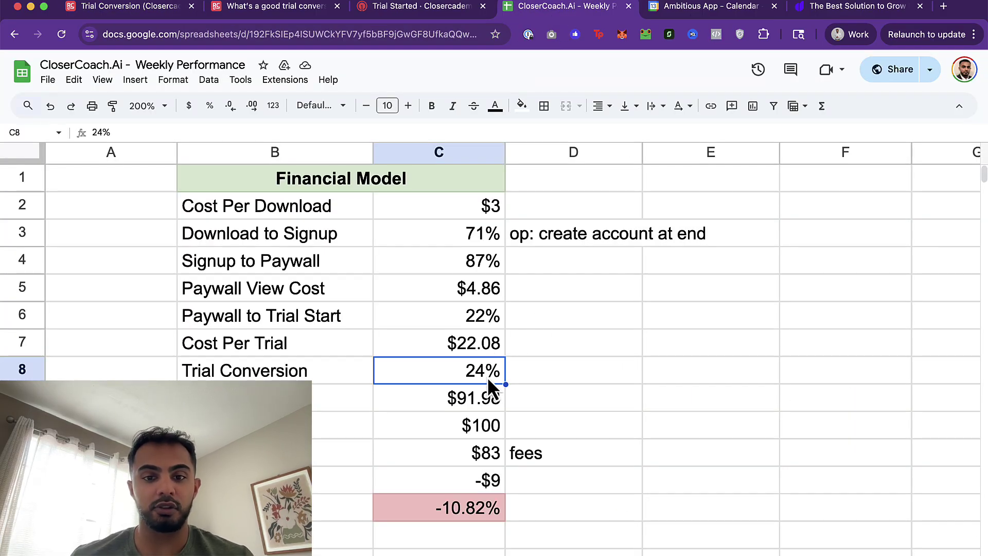
- Change C10 from $100 to $99, dropping the net to -$10
{"action": "left_click", "coordinate": [483, 405]}
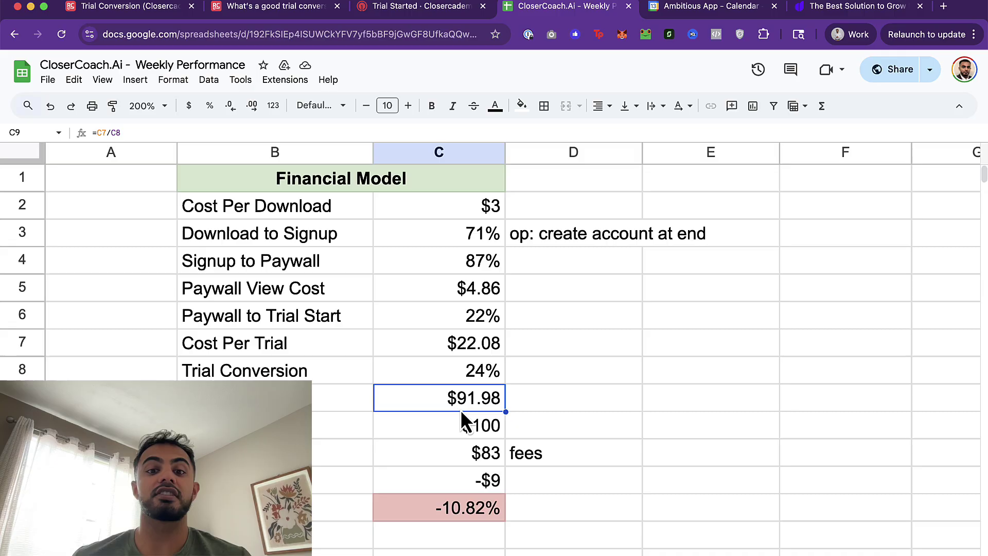
{"action": "left_click", "coordinate": [520, 403]}
{"action": "double_click", "coordinate": [499, 425]}
{"action": "key", "text": "BackSpace"}
{"action": "key", "text": "BackSpace"}
{"action": "key", "text": "BackSpace"}
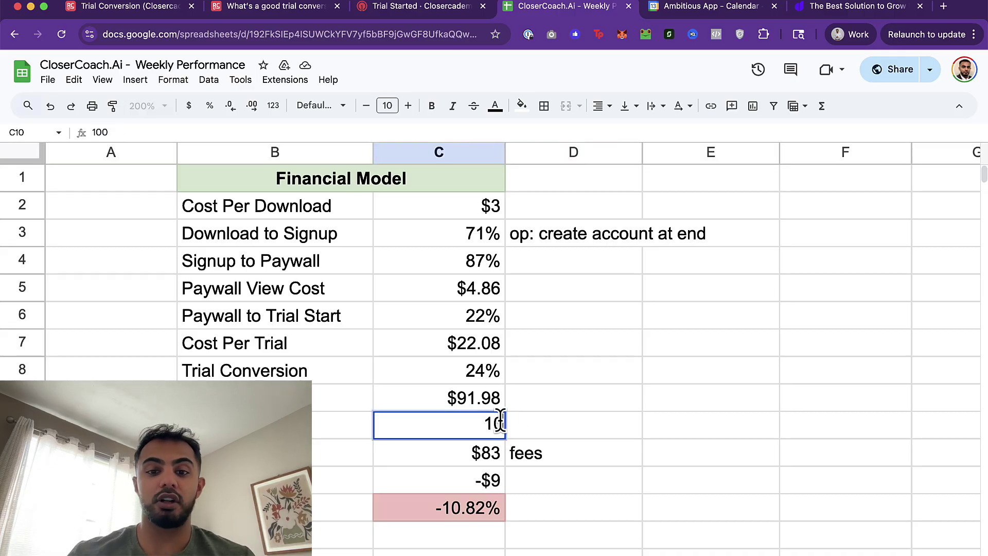
{"action": "type", "text": "99"}
{"action": "key", "text": "Return"}
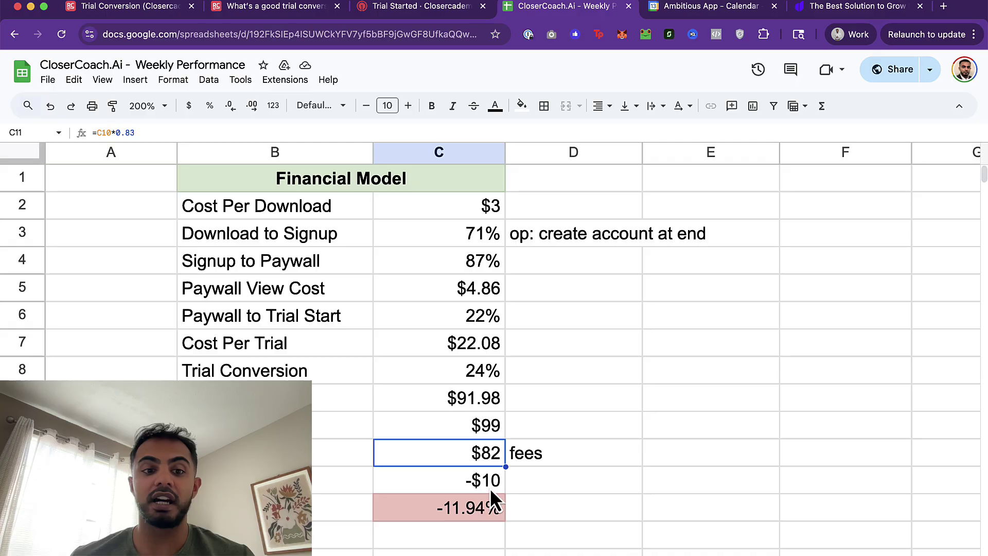
- Review the -11.94% ratio in C13 and relabel B13 from LTGP:CAC to ROAS
{"action": "left_click", "coordinate": [493, 511]}
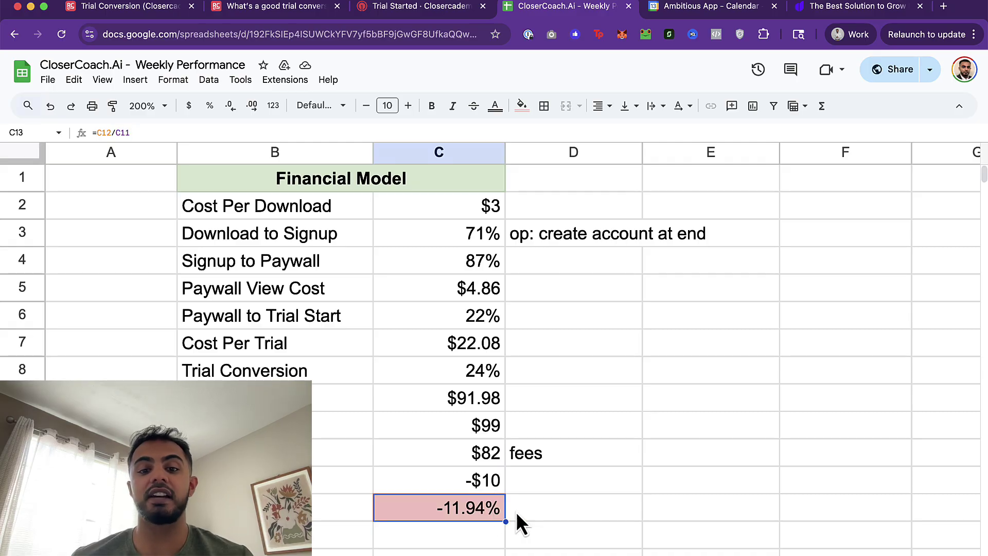
{"action": "left_click", "coordinate": [517, 511]}
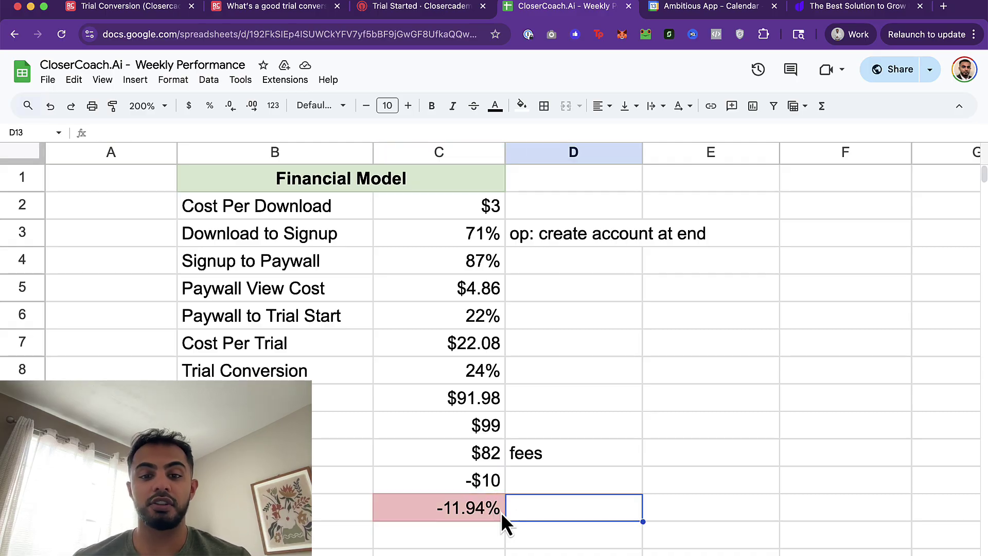
{"action": "left_click", "coordinate": [486, 512]}
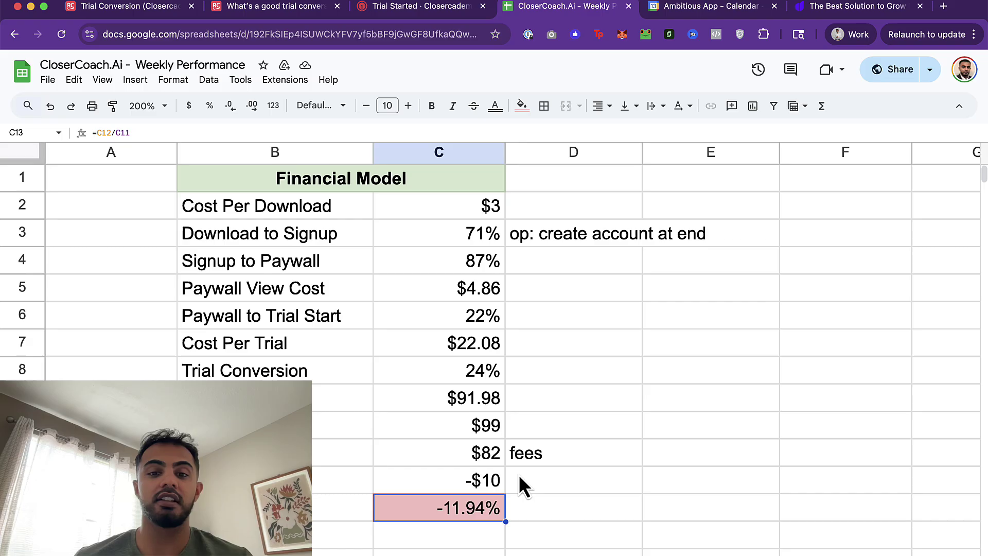
{"action": "left_click", "coordinate": [359, 508]}
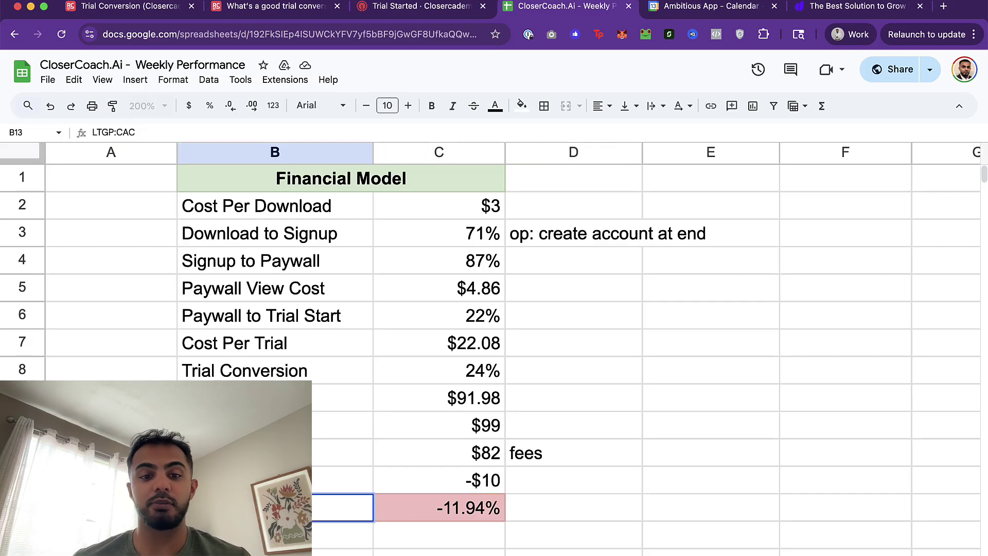
{"action": "type", "text": "ROAS"}
{"action": "key", "text": "Return"}
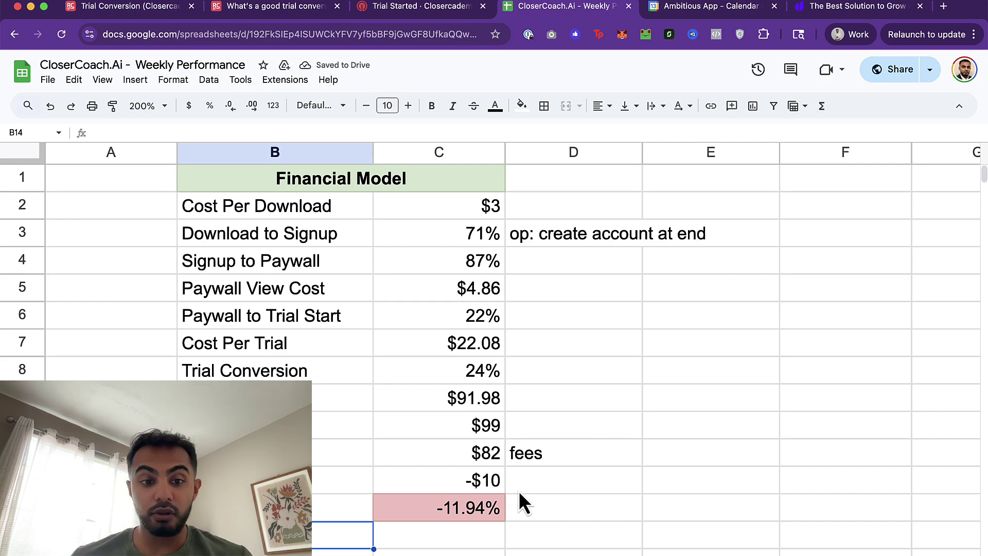
{"action": "left_click", "coordinate": [477, 381]}
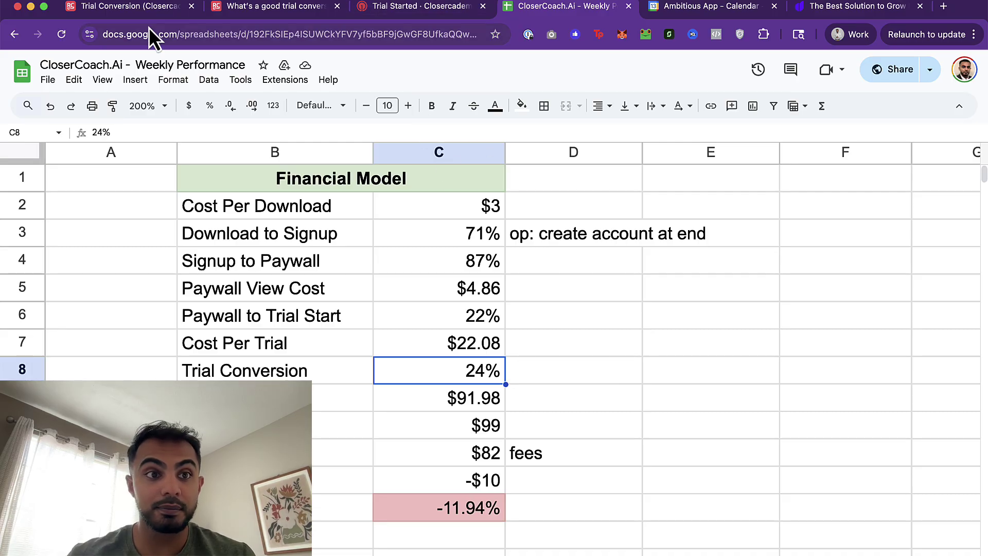
- After glancing at RevenueCat and the OneSignal journey, set Trial Conversion to 30%, lifting the ratio to 10.45%
{"action": "left_click", "coordinate": [139, 8]}
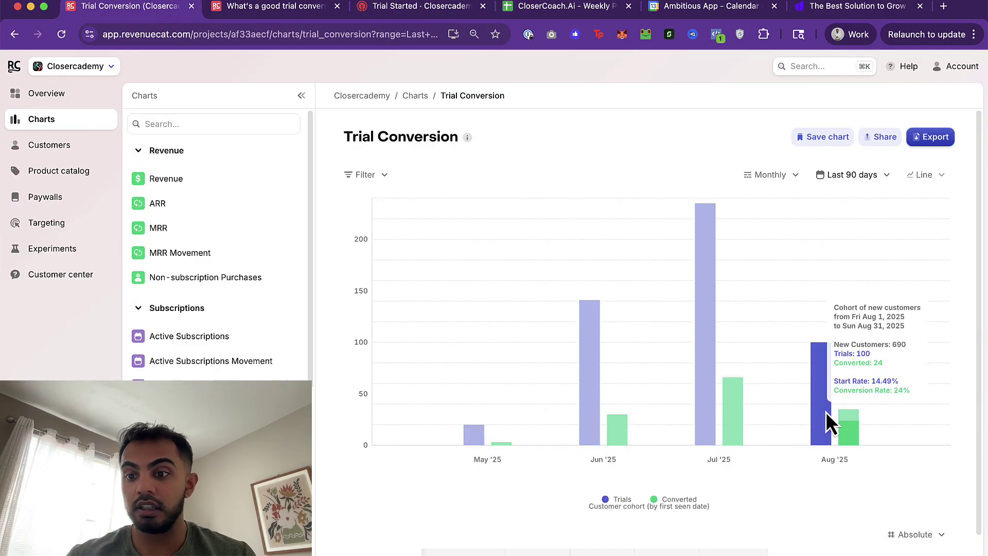
{"action": "left_click", "coordinate": [425, 9]}
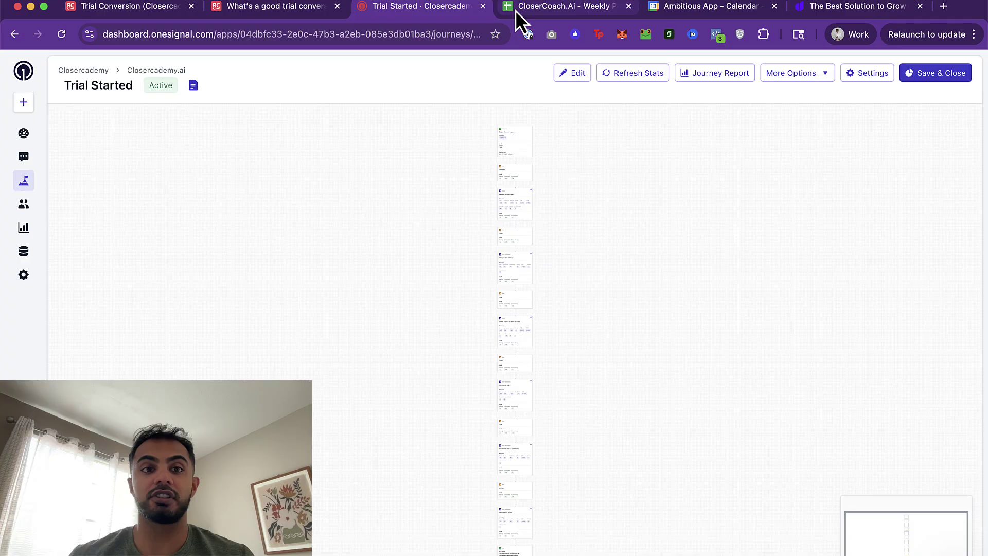
{"action": "left_click", "coordinate": [545, 11]}
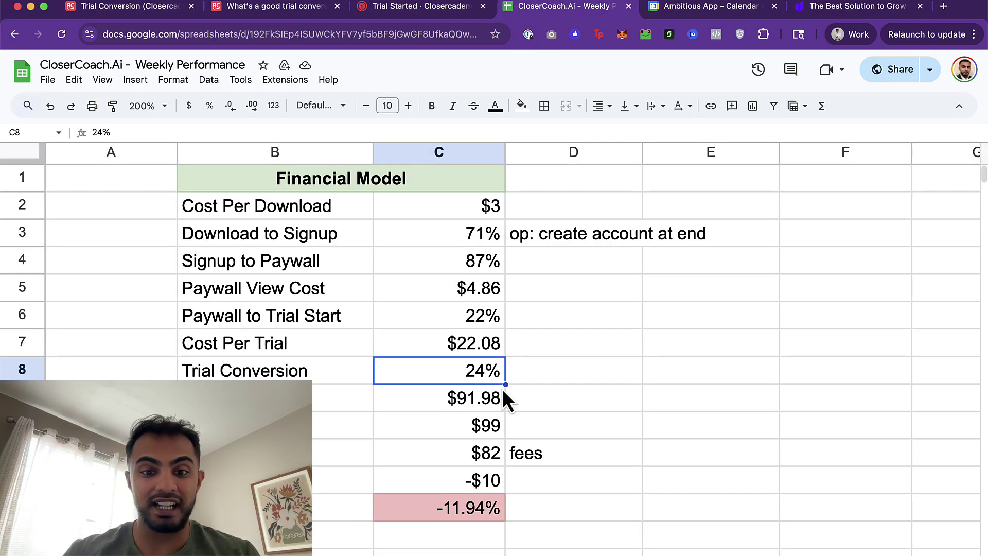
{"action": "type", "text": "30"}
{"action": "key", "text": "Return"}
{"action": "left_click", "coordinate": [477, 513]}
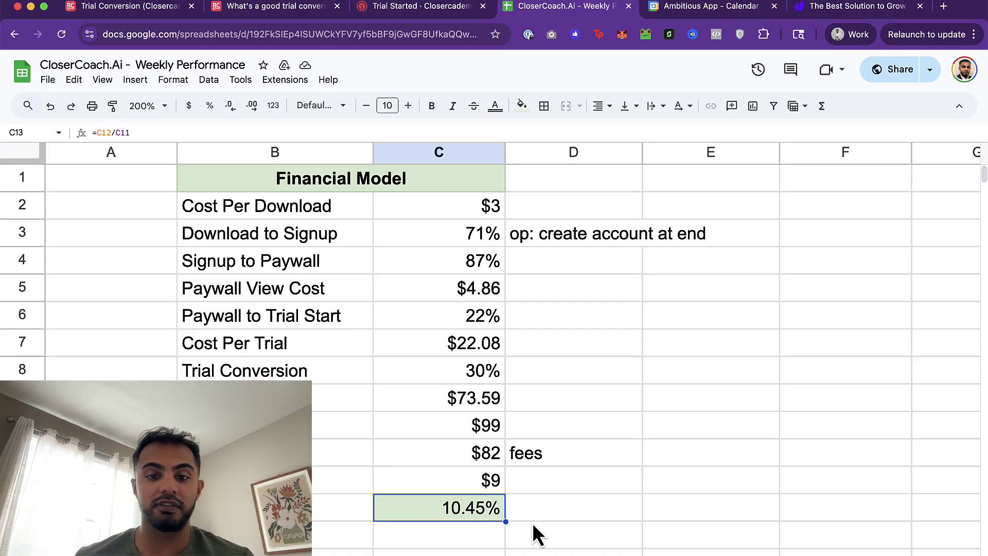
- Test a 35% trial conversion, undo back to 30%, and bring up the RevenueCat chart
{"action": "left_click", "coordinate": [468, 378]}
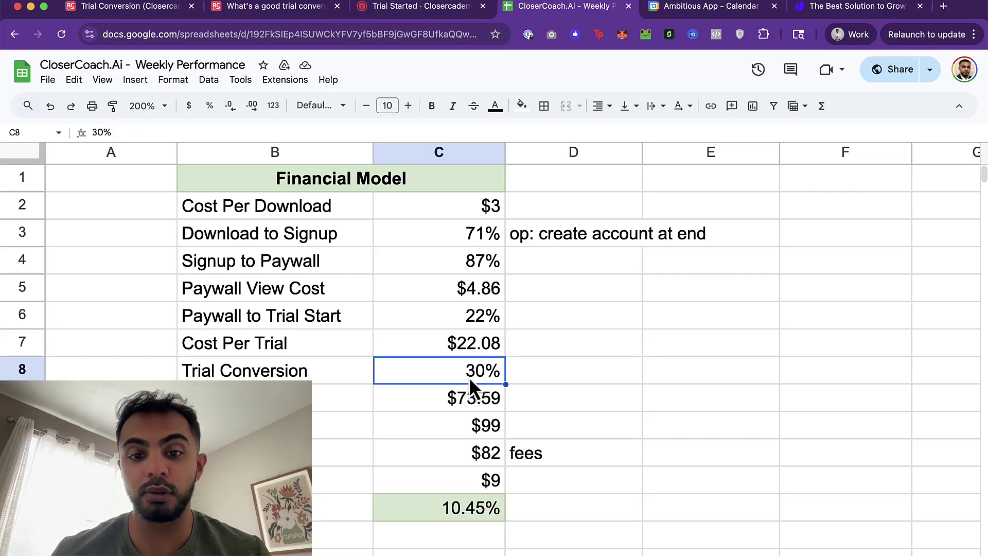
{"action": "type", "text": "35"}
{"action": "key", "text": "Return"}
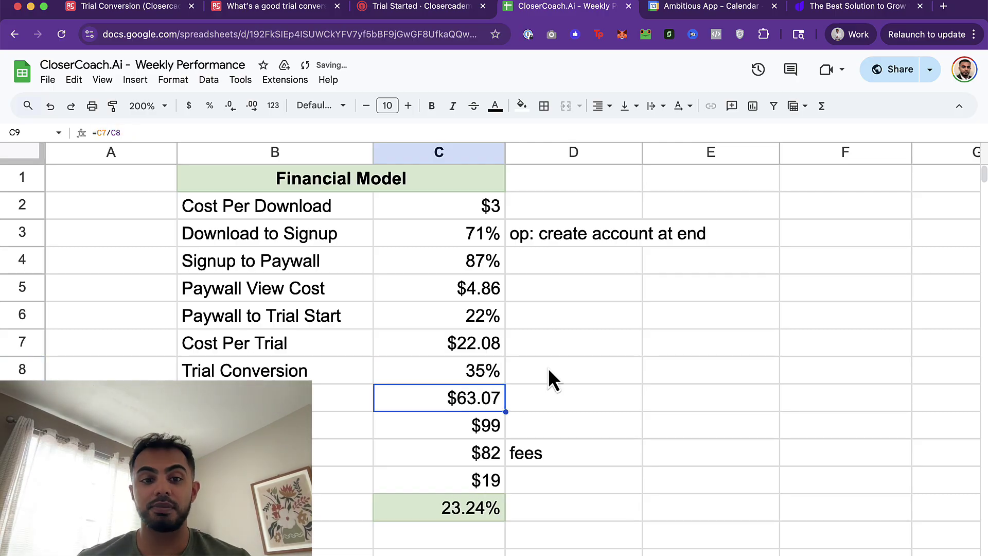
{"action": "key", "text": "super+z"}
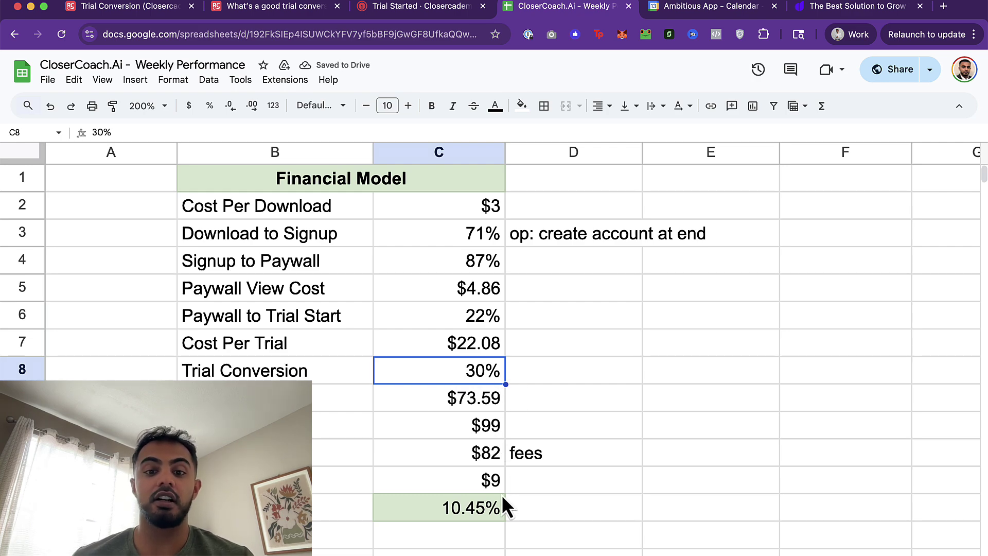
{"action": "left_click", "coordinate": [492, 514]}
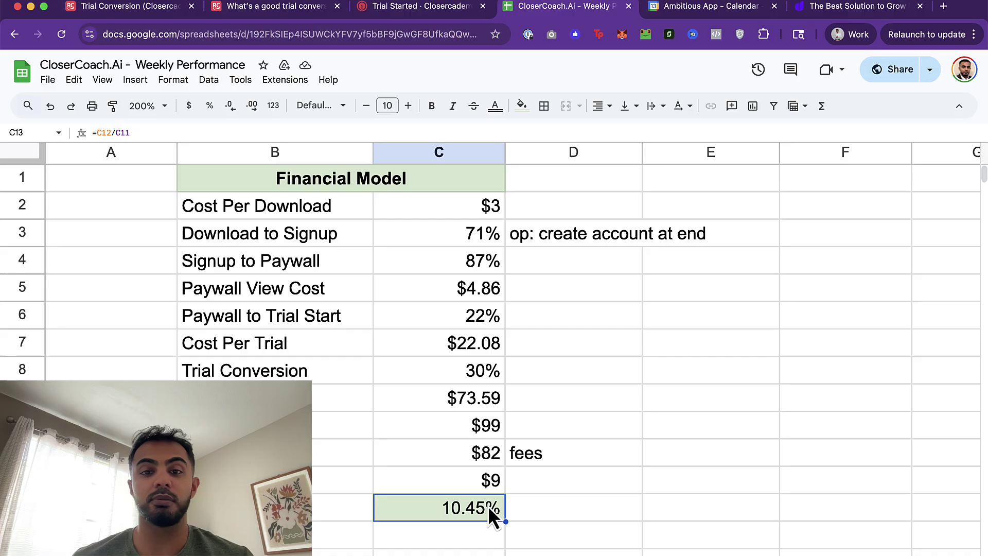
{"action": "left_click", "coordinate": [138, 7]}
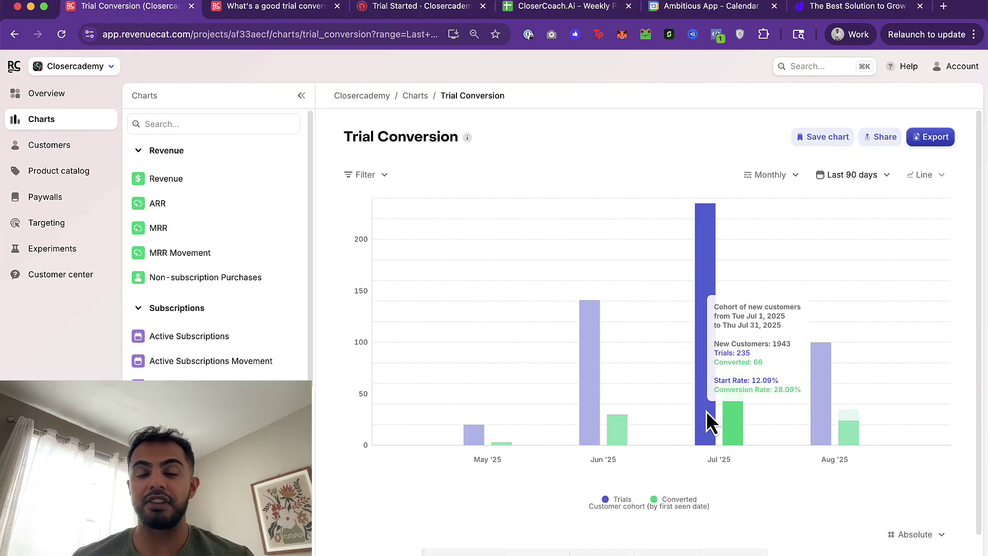
- Leave the RevenueCat July '25 cohort (28.09%) and return to the financial model sheet
{"action": "left_click", "coordinate": [567, 7]}
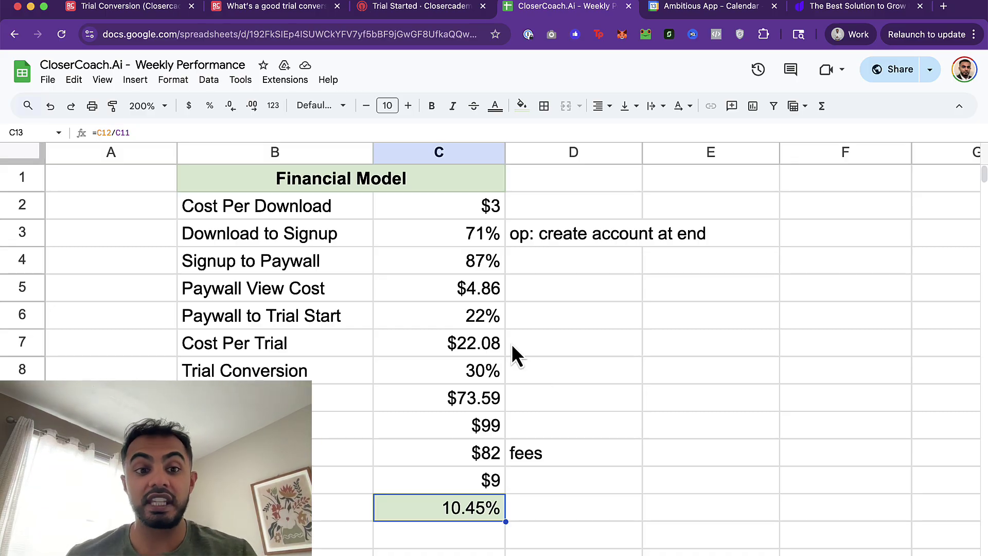
- Move from the 22% Paywall to Trial Start cell to Trial Conversion in C8, then start a new browser tab
{"action": "left_click", "coordinate": [486, 326]}
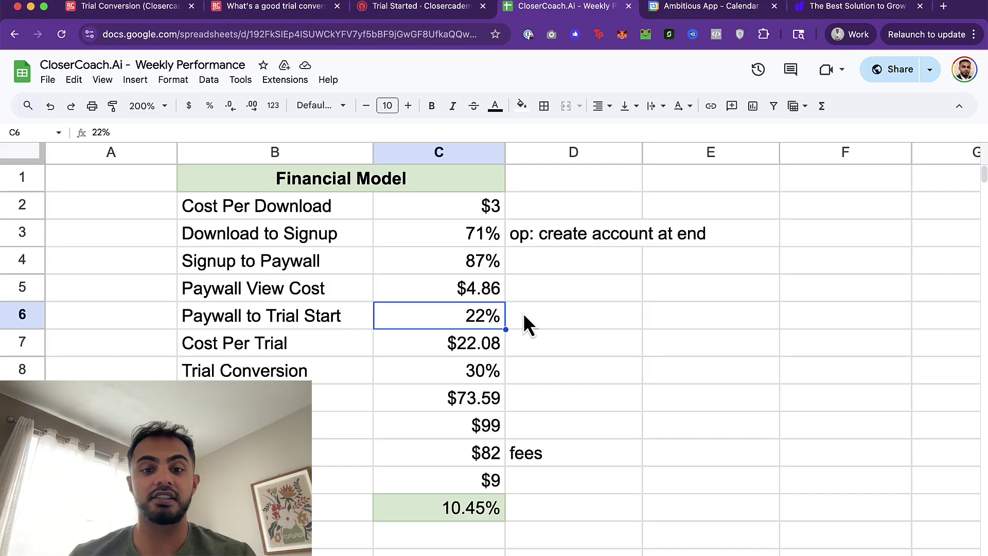
{"action": "left_click", "coordinate": [543, 344]}
{"action": "key", "text": "Down"}
{"action": "key", "text": "Left"}
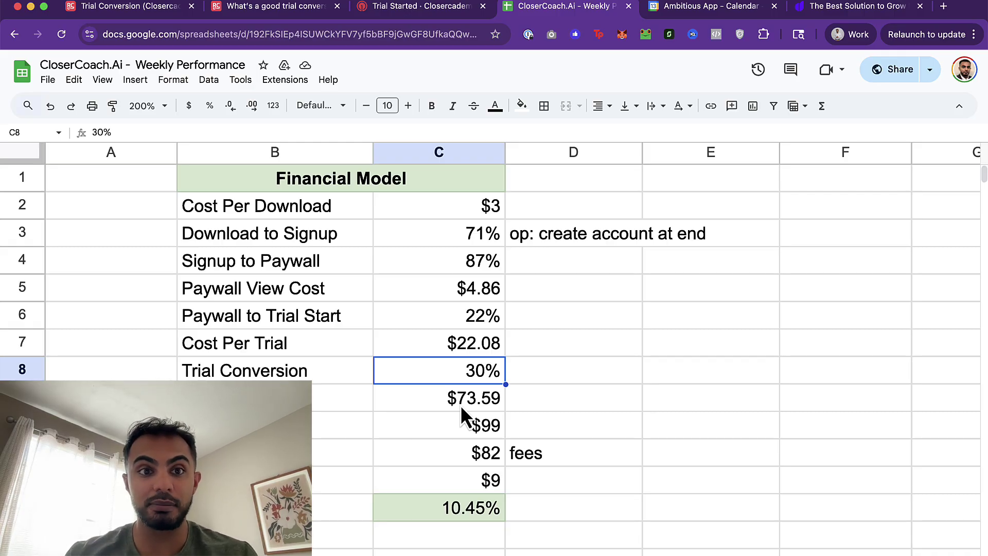
{"action": "key", "text": "super+t"}
- Load CloserCoach's App Store page and show all its Ratings and Reviews (4.7 from 109 ratings)
{"action": "type", "text": "closer"}
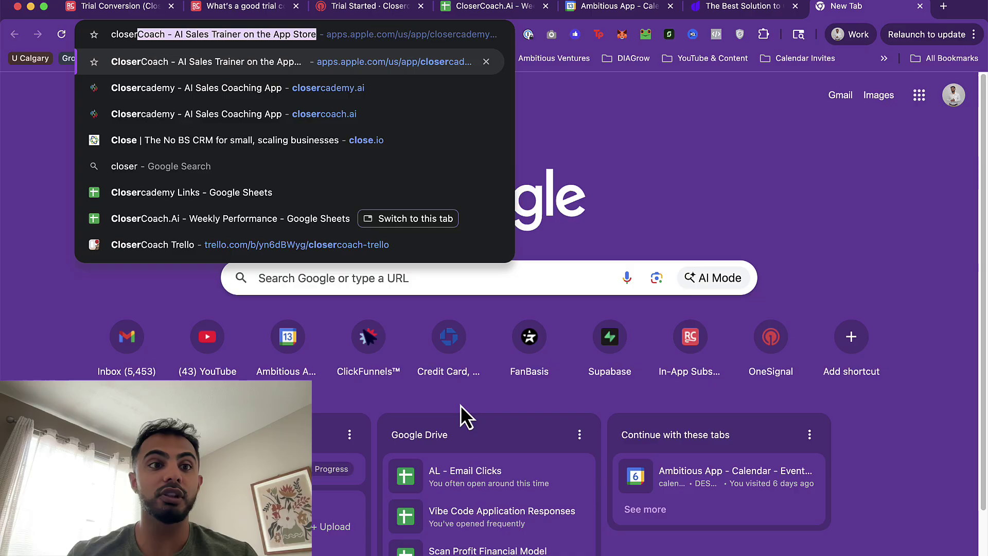
{"action": "type", "text": "coach"}
{"action": "key", "text": "Return"}
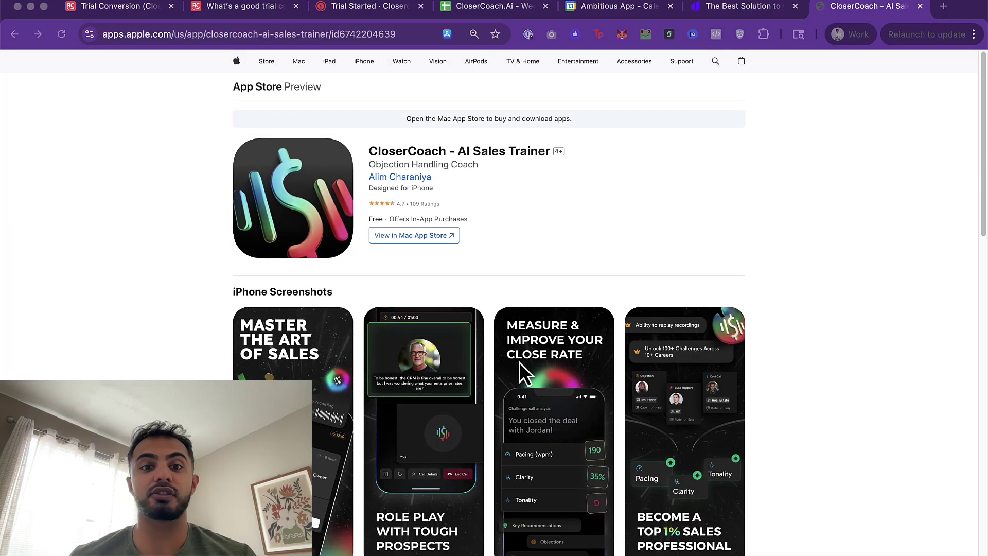
{"action": "left_click", "coordinate": [532, 271]}
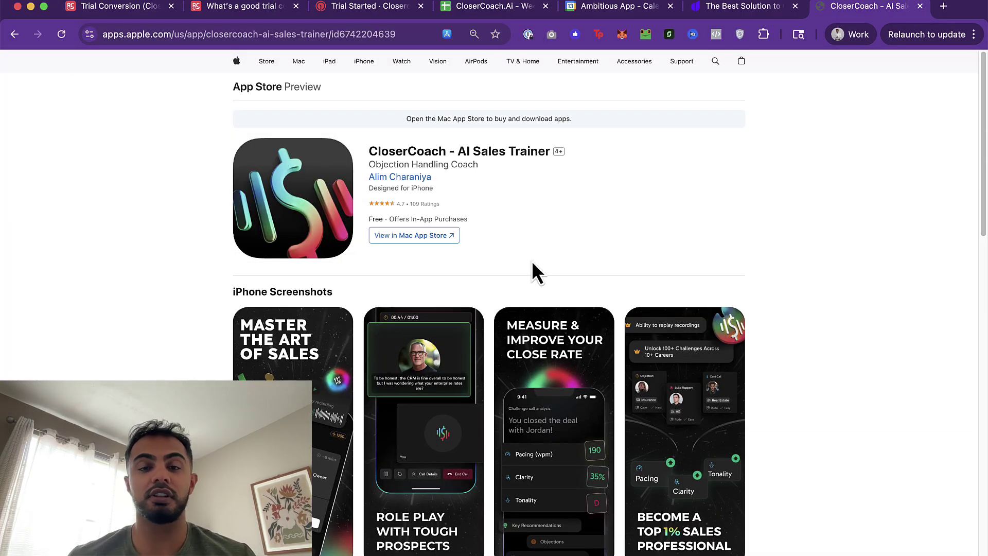
{"action": "scroll", "coordinate": [532, 271], "scroll_direction": "down", "scroll_amount": 1}
{"action": "scroll", "coordinate": [618, 299], "scroll_direction": "up", "scroll_amount": 1}
{"action": "scroll", "coordinate": [685, 322], "scroll_direction": "down", "scroll_amount": 10}
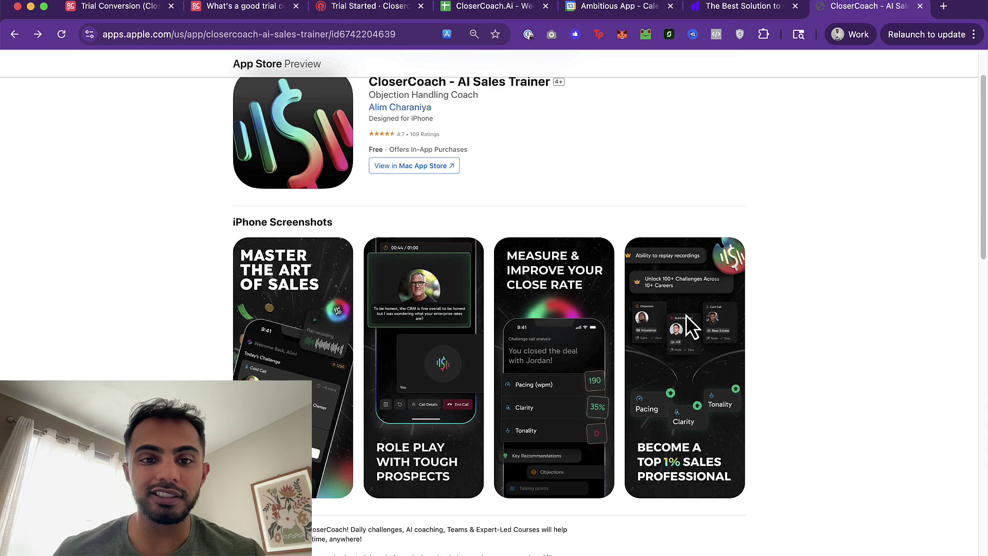
{"action": "left_click", "coordinate": [733, 311]}
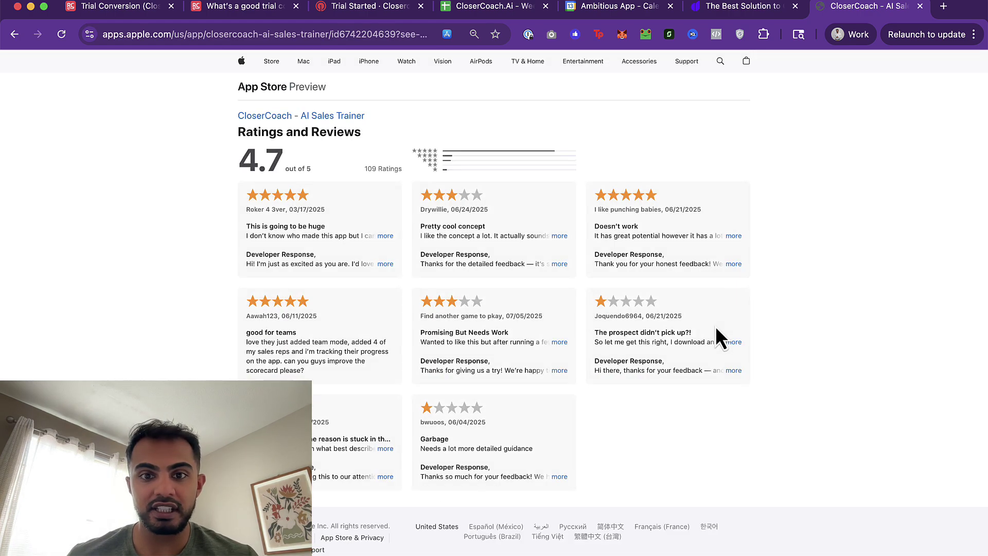
- Expand the 3-star 'Pretty cool concept' review, enlarge it, and highlight the premade-bots complaint
{"action": "left_click", "coordinate": [560, 236]}
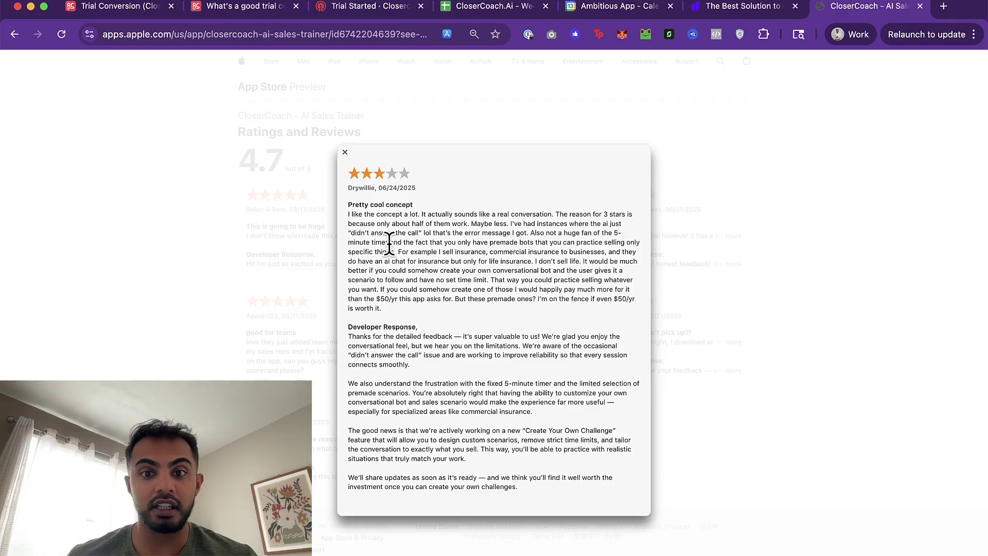
{"action": "left_click_drag", "start_coordinate": [405, 243], "coordinate": [524, 243]}
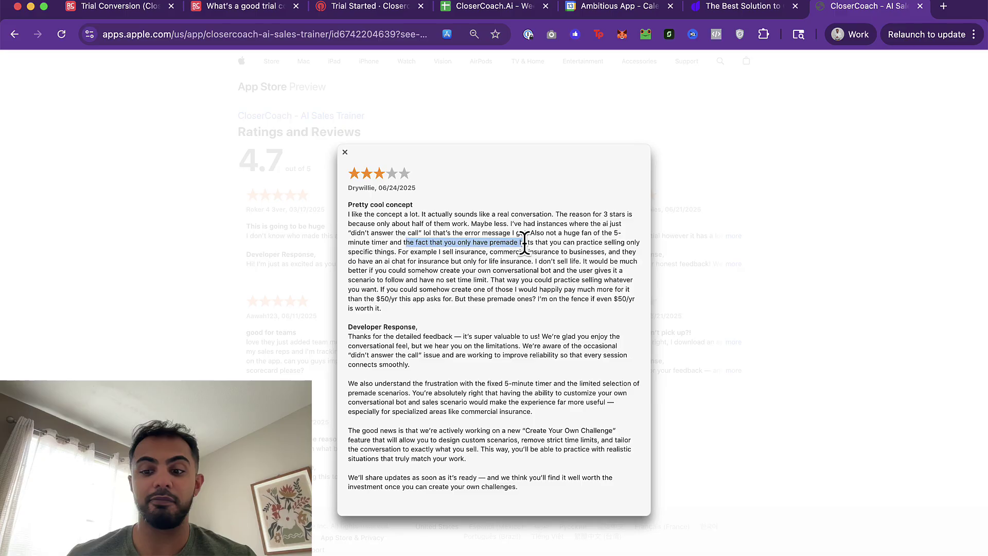
{"action": "key", "text": "super+equal"}
{"action": "key", "text": "super+equal"}
{"action": "key", "text": "super+equal"}
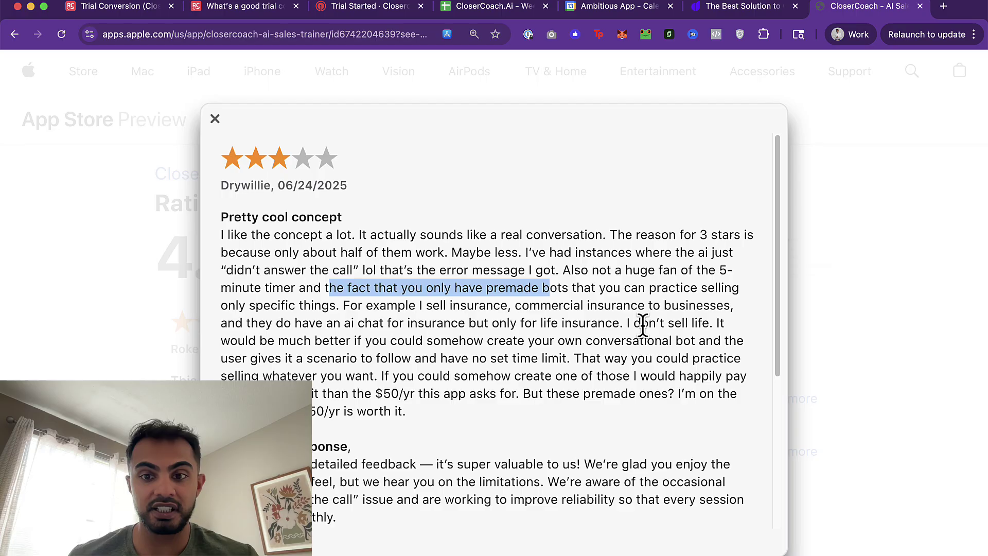
{"action": "left_click_drag", "start_coordinate": [246, 340], "coordinate": [329, 344]}
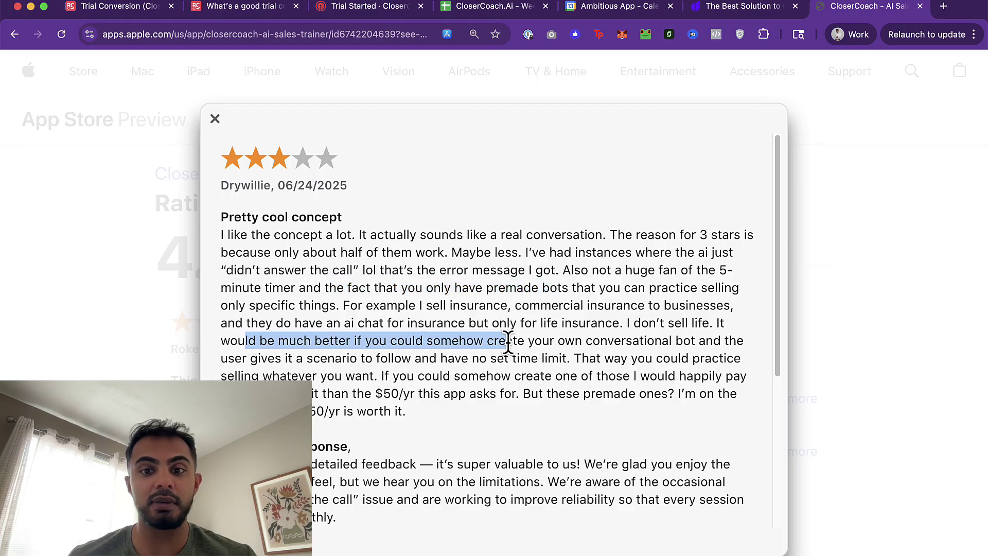
{"action": "mouse_move", "coordinate": [508, 341]}
{"action": "left_mouse_down"}
{"action": "mouse_move", "coordinate": [701, 342]}
{"action": "mouse_move", "coordinate": [322, 347]}
{"action": "mouse_move", "coordinate": [530, 353]}
{"action": "mouse_move", "coordinate": [521, 356]}
{"action": "left_mouse_up"}
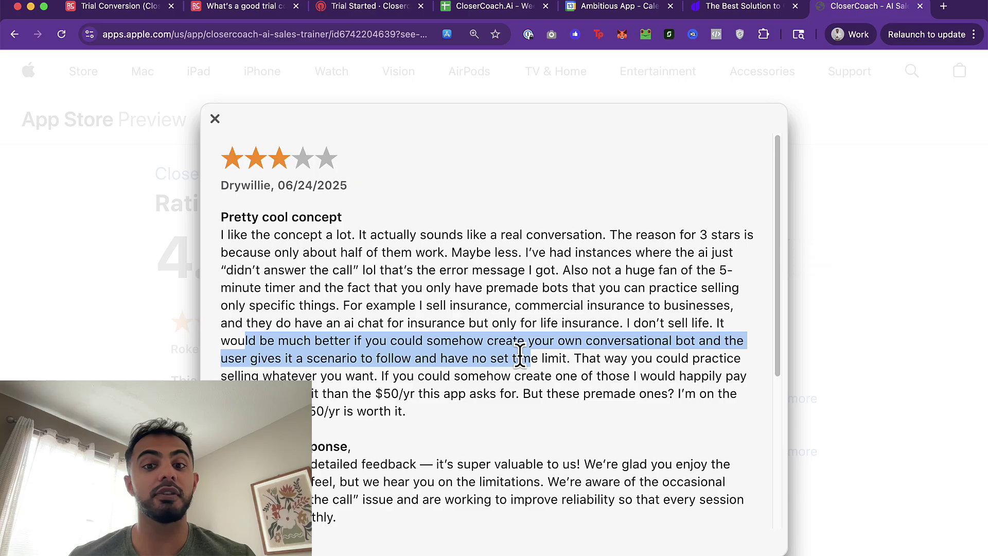
- Highlight the sell-anything wish and $50/yr price remark, then close the review and reset zoom
{"action": "left_click", "coordinate": [607, 360]}
{"action": "left_click_drag", "start_coordinate": [581, 359], "coordinate": [632, 376]}
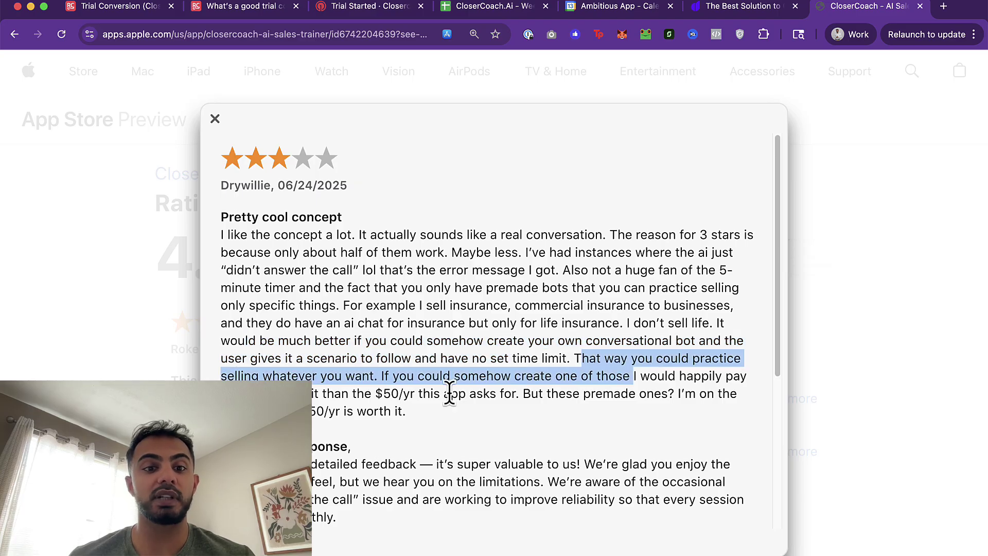
{"action": "left_click", "coordinate": [397, 399]}
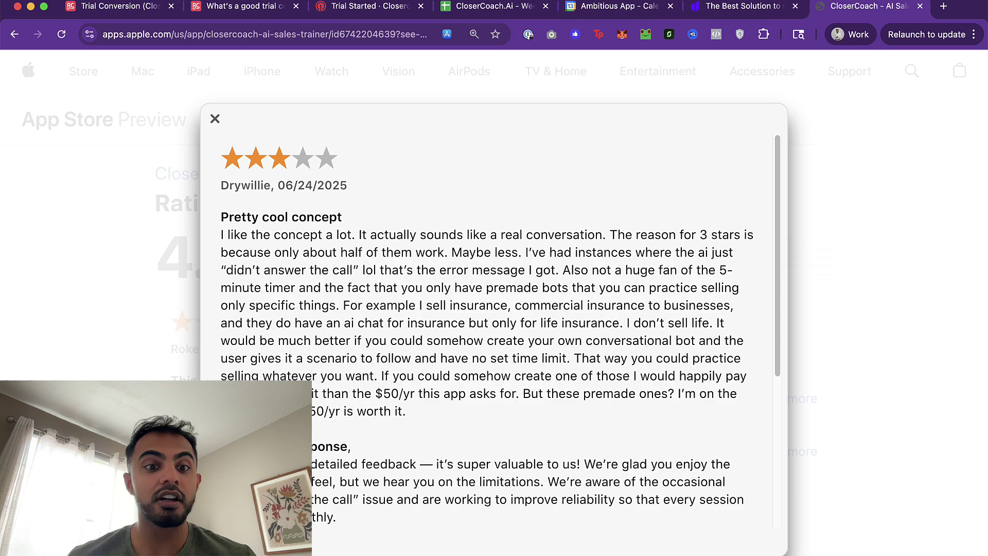
{"action": "left_click_drag", "start_coordinate": [222, 393], "coordinate": [446, 393]}
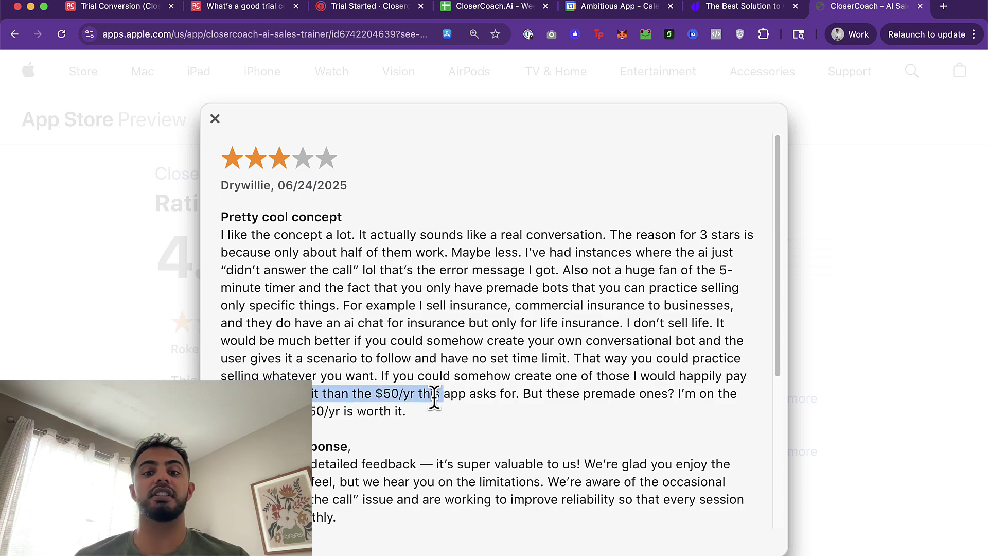
{"action": "left_click", "coordinate": [826, 317]}
{"action": "key", "text": "super+0"}
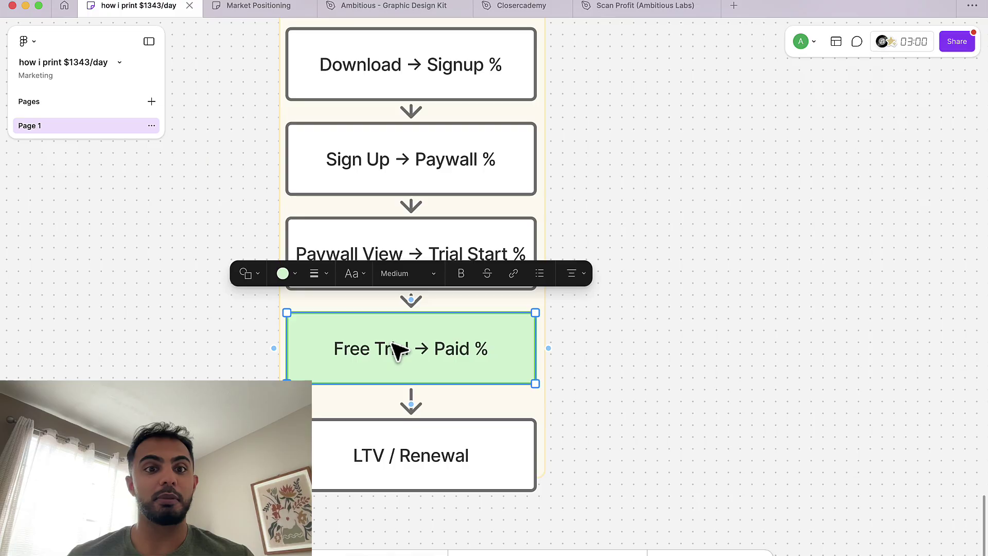
- Open the Closercademy Figma file on its Product page
{"action": "left_click", "coordinate": [679, 128]}
{"action": "left_click", "coordinate": [517, 11]}
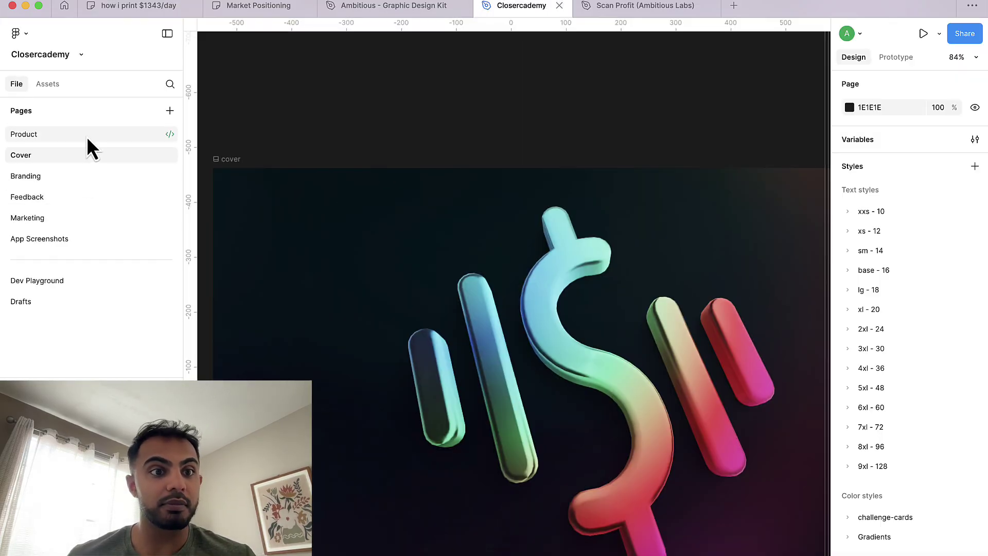
{"action": "left_click", "coordinate": [87, 136]}
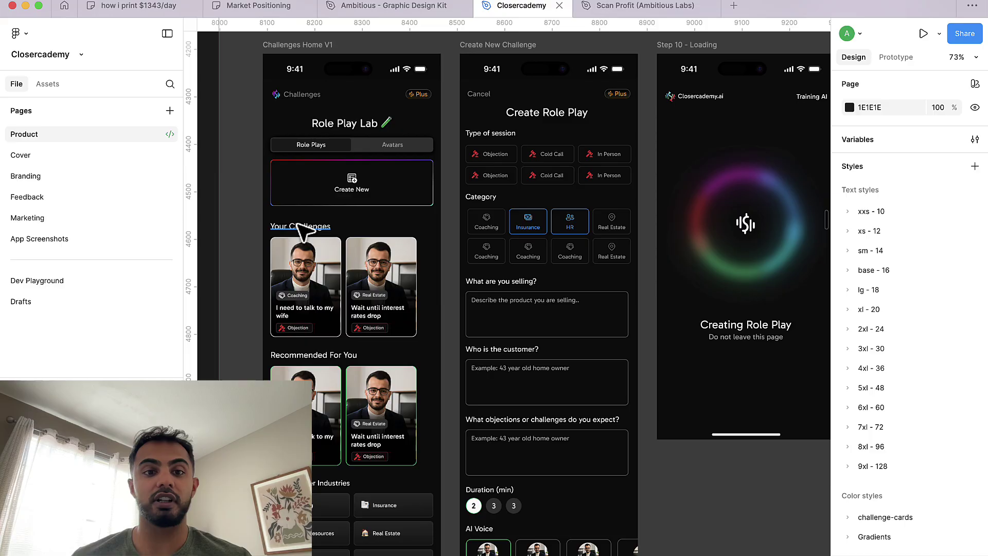
{"action": "scroll", "coordinate": [304, 232], "scroll_direction": "up", "scroll_amount": 10}
{"action": "scroll", "coordinate": [325, 251], "scroll_direction": "down", "scroll_amount": 5}
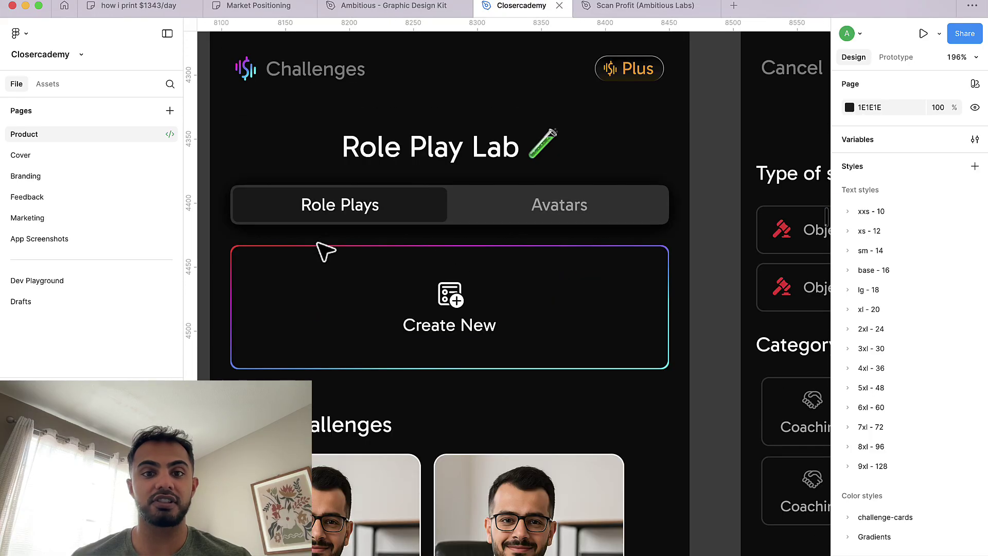
- Pan around the Challenges v2.0 mockups, including Challenges Home V1 and Create New Challenge
{"action": "scroll", "coordinate": [325, 251], "scroll_direction": "left", "scroll_amount": 1}
{"action": "scroll", "coordinate": [348, 220], "scroll_direction": "down", "scroll_amount": 5}
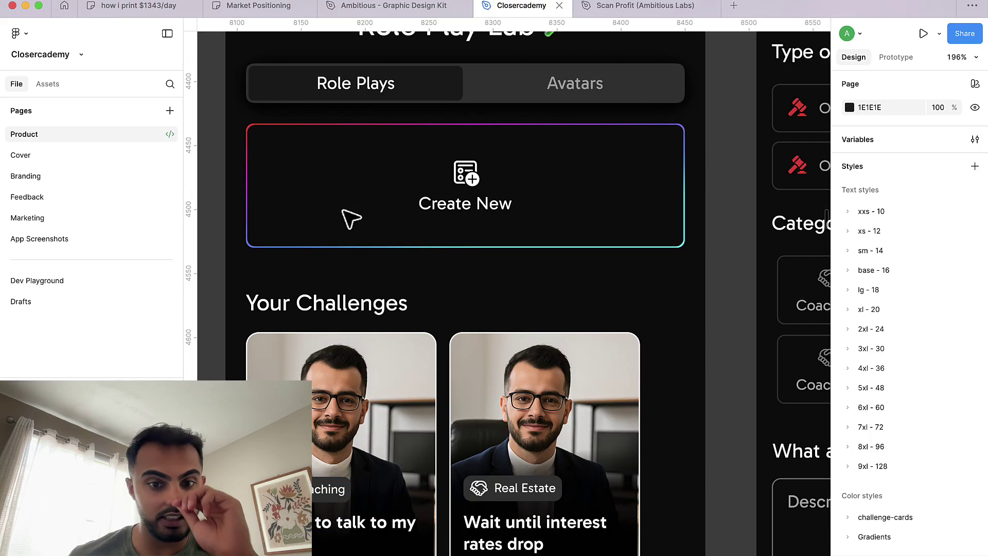
{"action": "scroll", "coordinate": [406, 170], "scroll_direction": "up", "scroll_amount": 1}
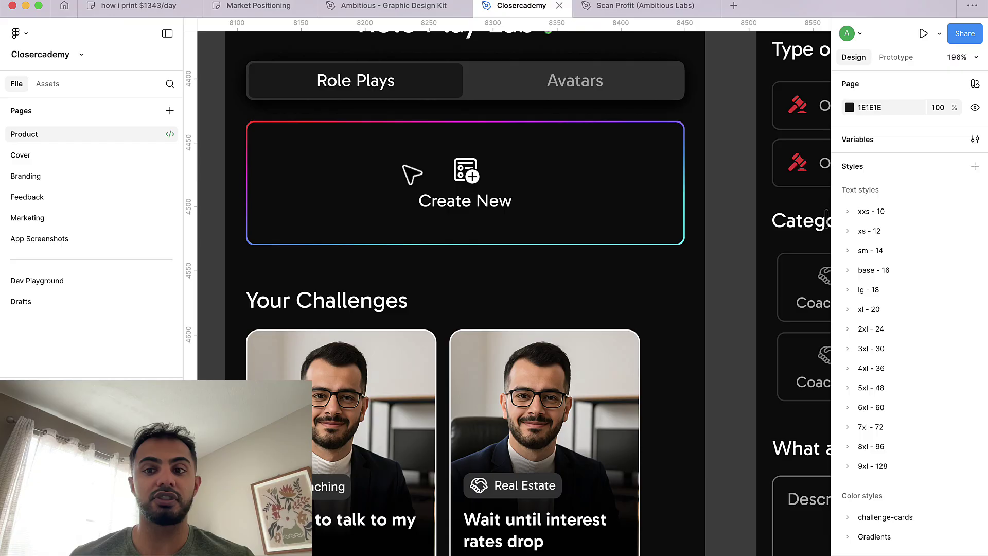
{"action": "scroll", "coordinate": [404, 184], "scroll_direction": "right", "scroll_amount": 10}
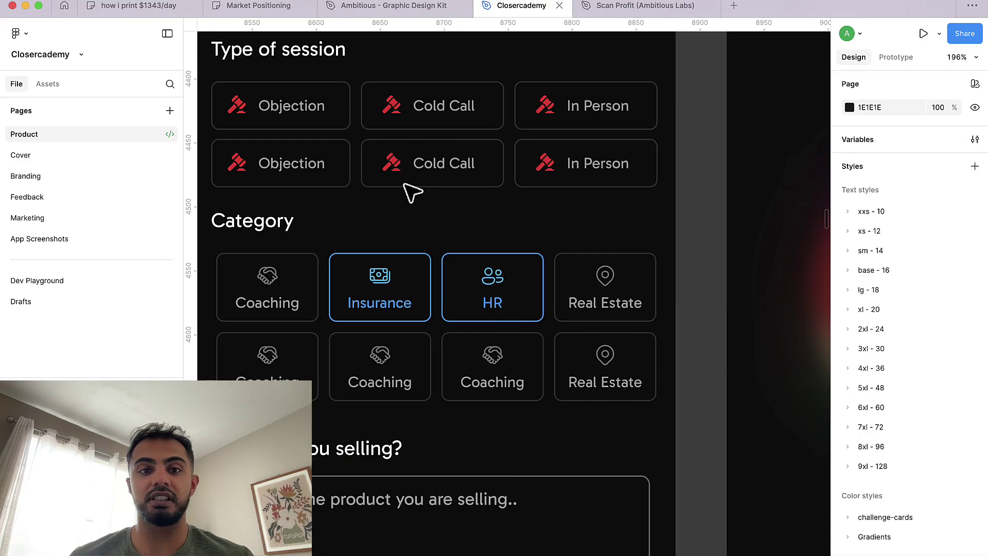
{"action": "scroll", "coordinate": [402, 185], "scroll_direction": "up", "scroll_amount": 5}
{"action": "scroll", "coordinate": [370, 250], "scroll_direction": "down", "scroll_amount": 10}
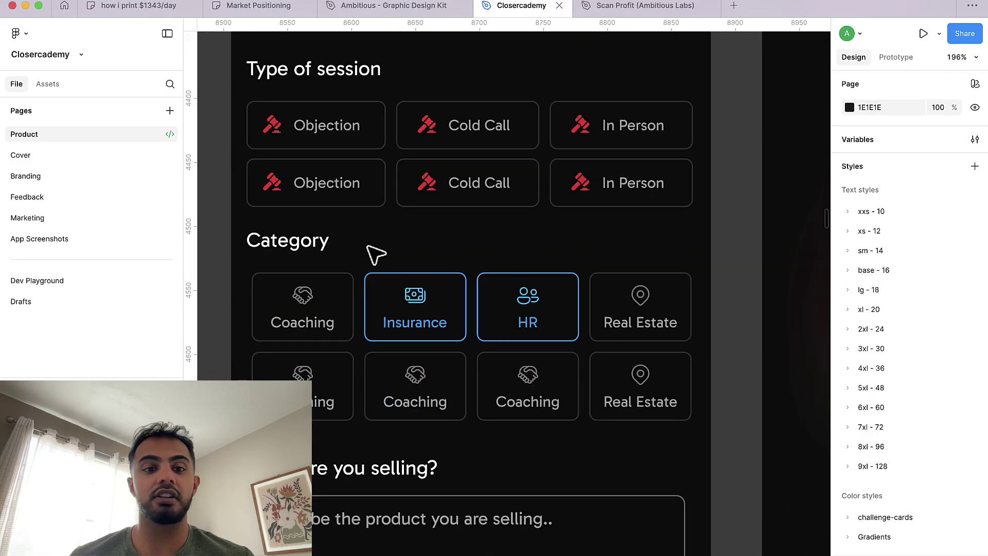
{"action": "scroll", "coordinate": [368, 247], "scroll_direction": "left", "scroll_amount": 10}
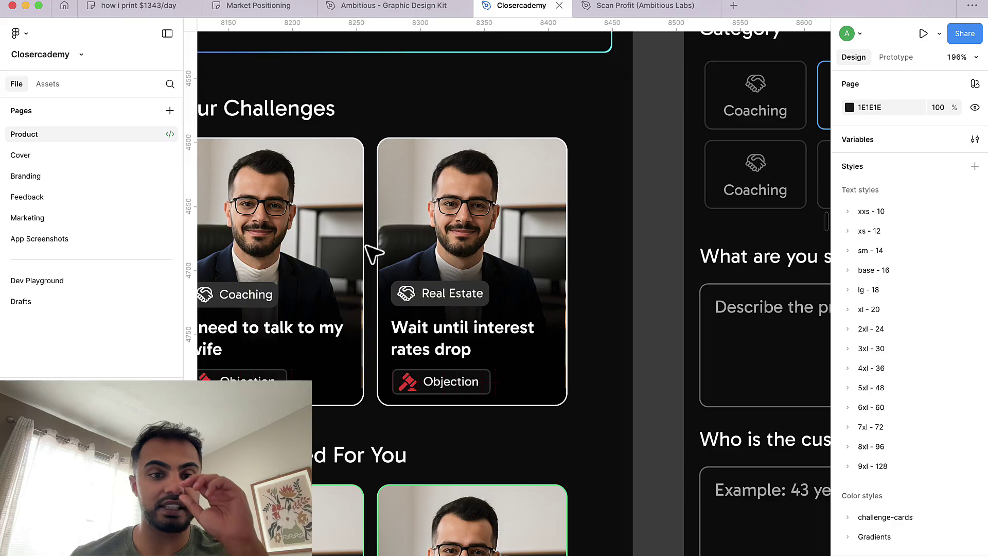
{"action": "scroll", "coordinate": [370, 251], "scroll_direction": "left", "scroll_amount": 2}
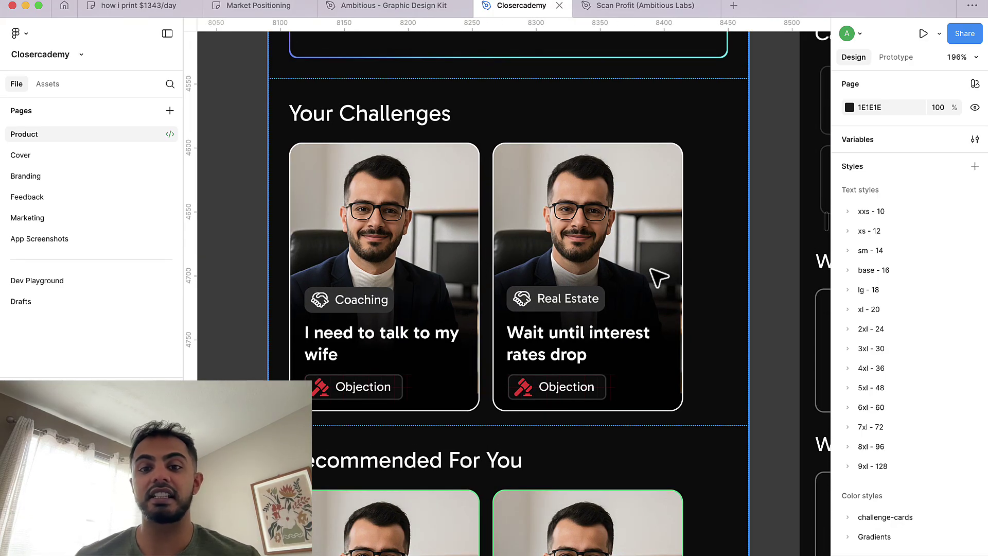
{"action": "scroll", "coordinate": [655, 269], "scroll_direction": "up", "scroll_amount": 2}
{"action": "scroll", "coordinate": [654, 268], "scroll_direction": "down", "scroll_amount": 15}
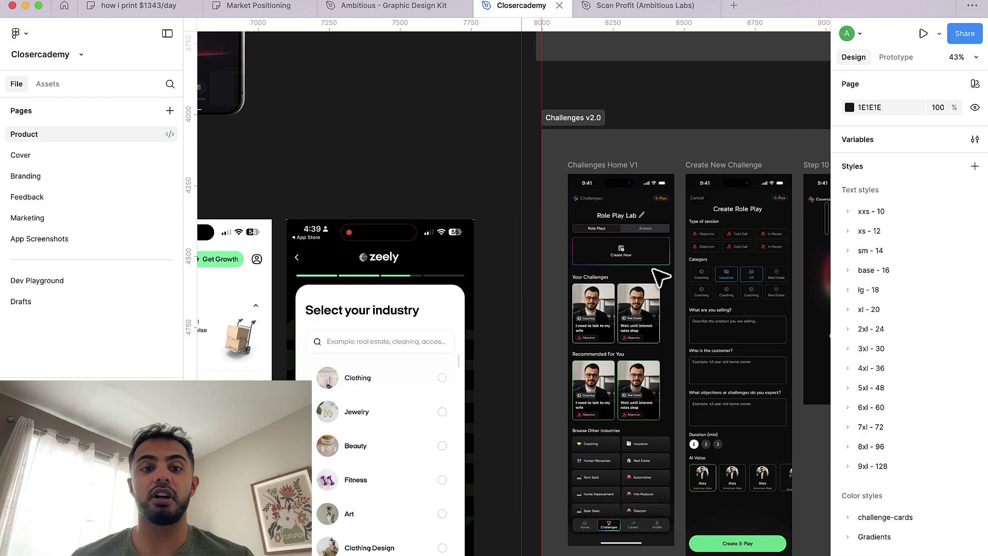
- Zoom in on the 'What do you sell?' onboarding screen, then switch back to the App Store reviews
{"action": "scroll", "coordinate": [502, 206], "scroll_direction": "up", "scroll_amount": 2}
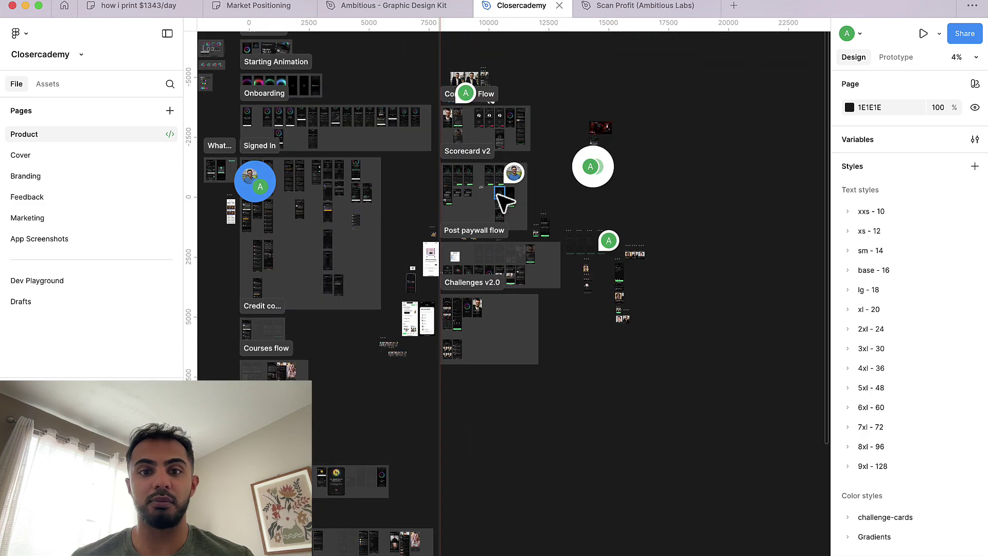
{"action": "scroll", "coordinate": [489, 260], "scroll_direction": "up", "scroll_amount": 15}
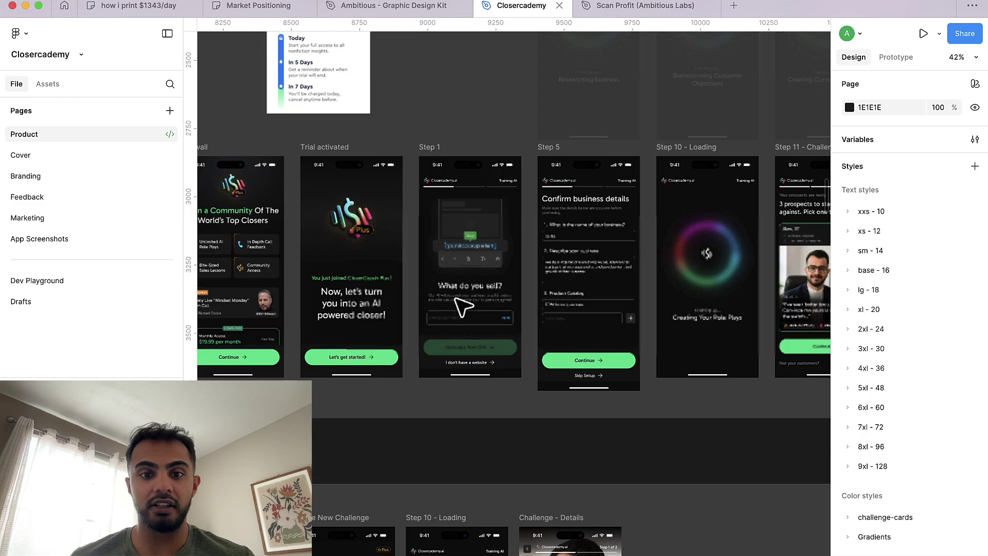
{"action": "scroll", "coordinate": [530, 308], "scroll_direction": "up", "scroll_amount": 3}
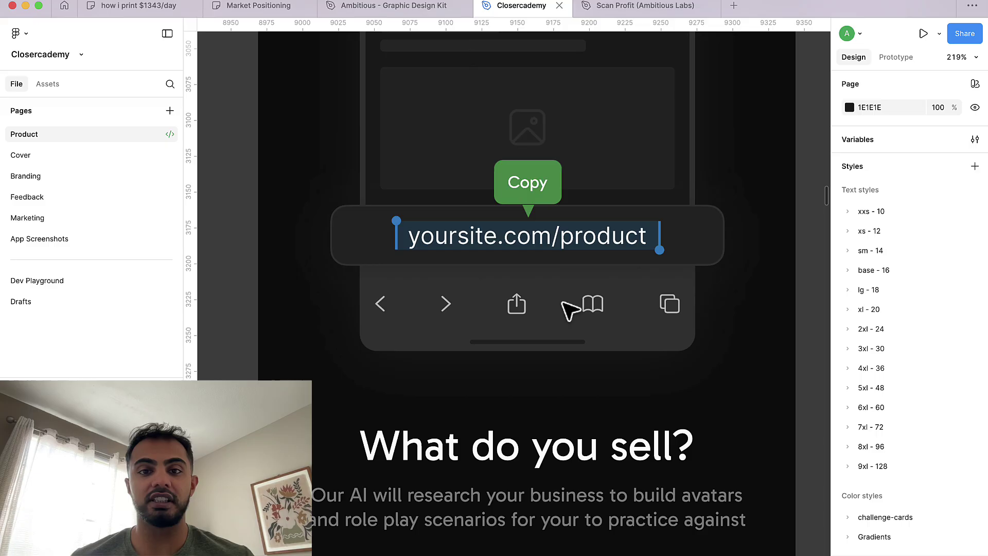
{"action": "scroll", "coordinate": [571, 309], "scroll_direction": "down", "scroll_amount": 1}
{"action": "scroll", "coordinate": [570, 310], "scroll_direction": "up", "scroll_amount": 4}
{"action": "scroll", "coordinate": [570, 310], "scroll_direction": "down", "scroll_amount": 5}
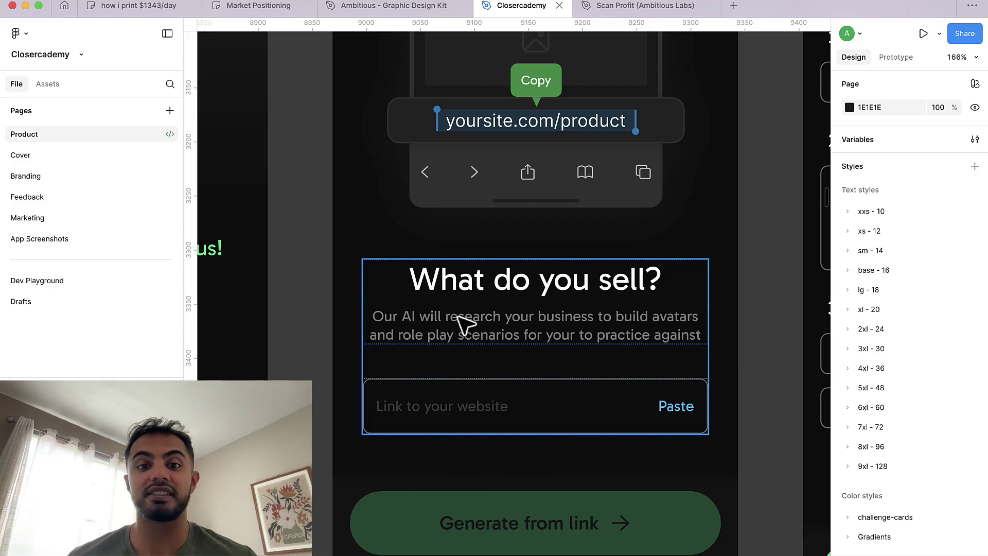
{"action": "key", "text": "super+Tab"}
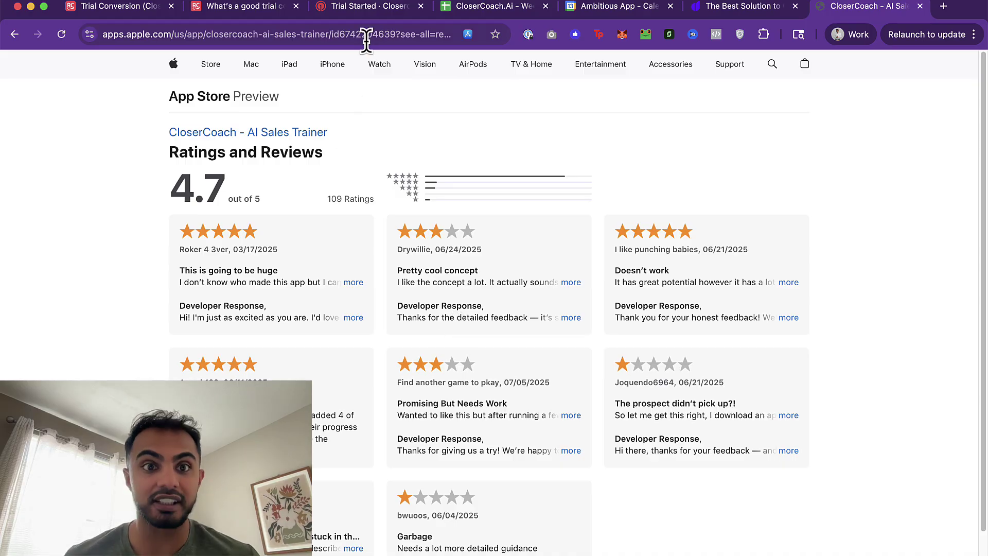
- Bring up RevenueCat's Trial Conversion chart with monthly trials vs conversions for May–Aug 2025, last 90 days
{"action": "left_click", "coordinate": [141, 8]}
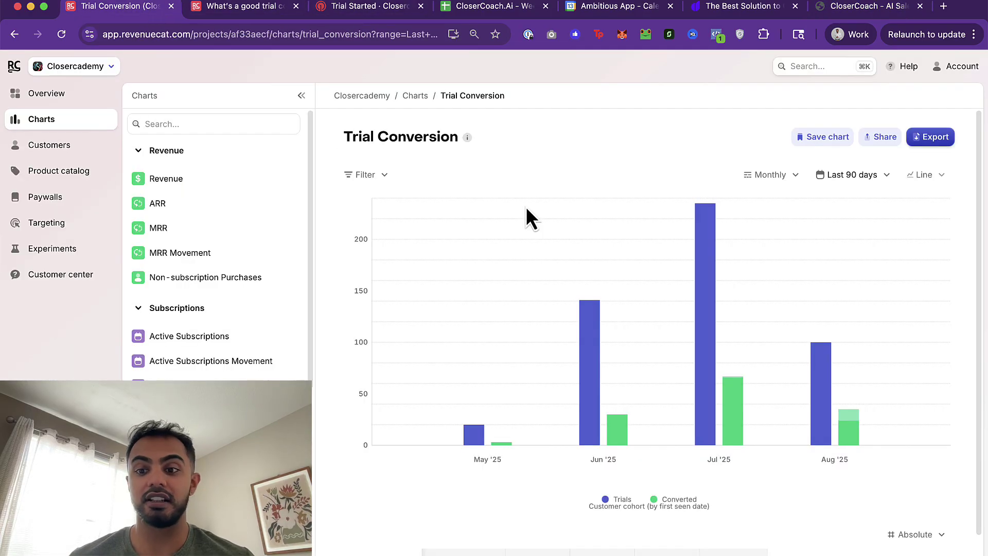
{"action": "mouse_move", "coordinate": [832, 390]}
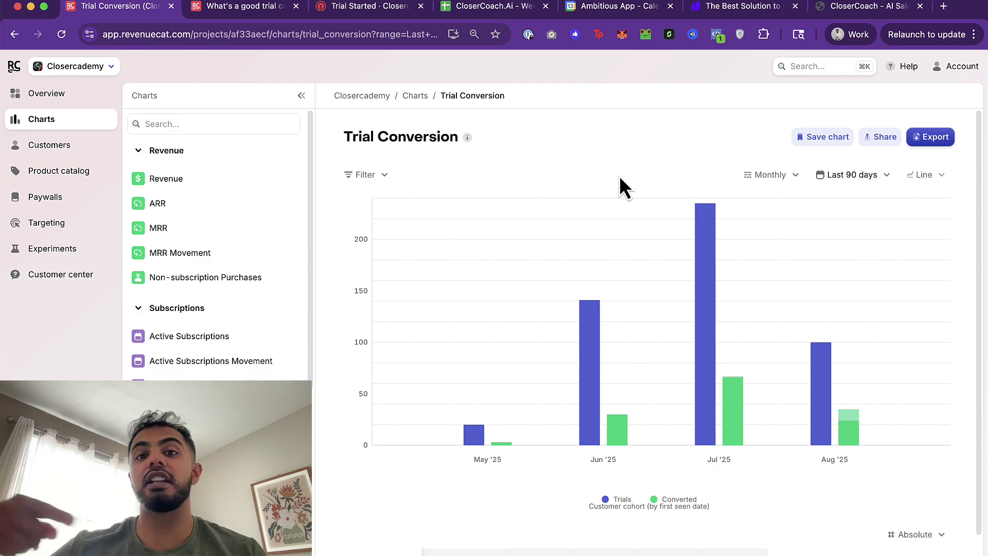
- Skim the Closercademy design file in Figma, then bring up CloserCoach's App Store ratings and reviews
{"action": "key", "text": "super+Tab"}
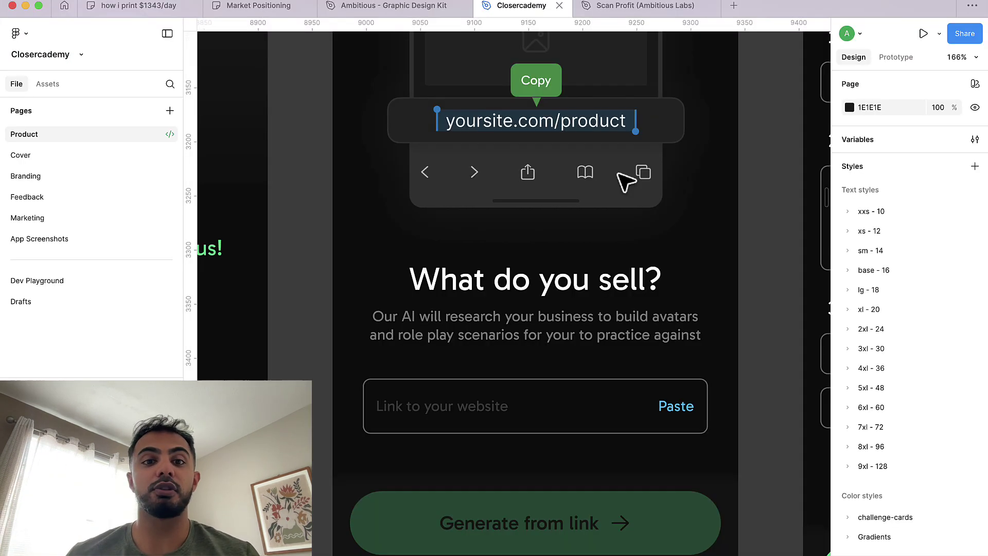
{"action": "scroll", "coordinate": [592, 236], "scroll_direction": "down", "scroll_amount": 15}
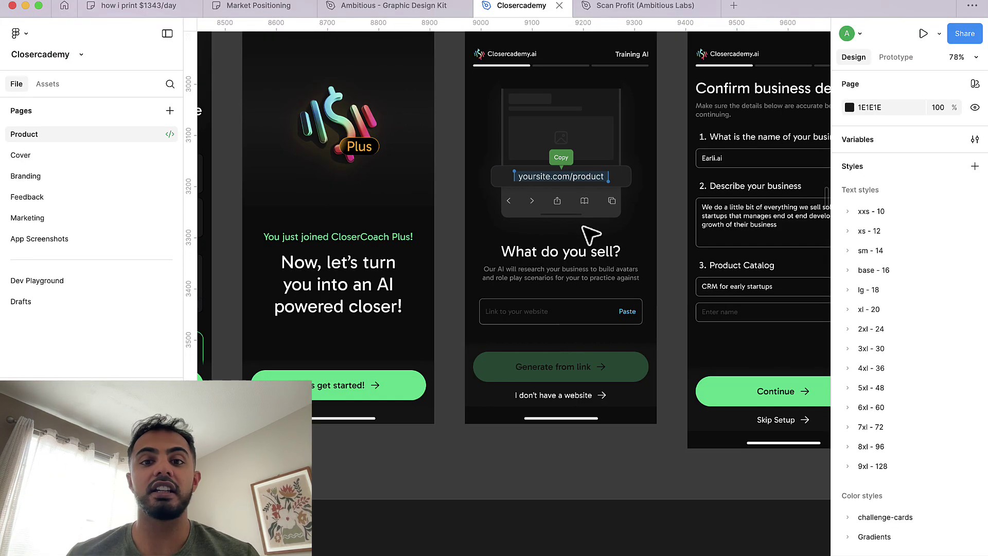
{"action": "scroll", "coordinate": [587, 236], "scroll_direction": "down", "scroll_amount": 5}
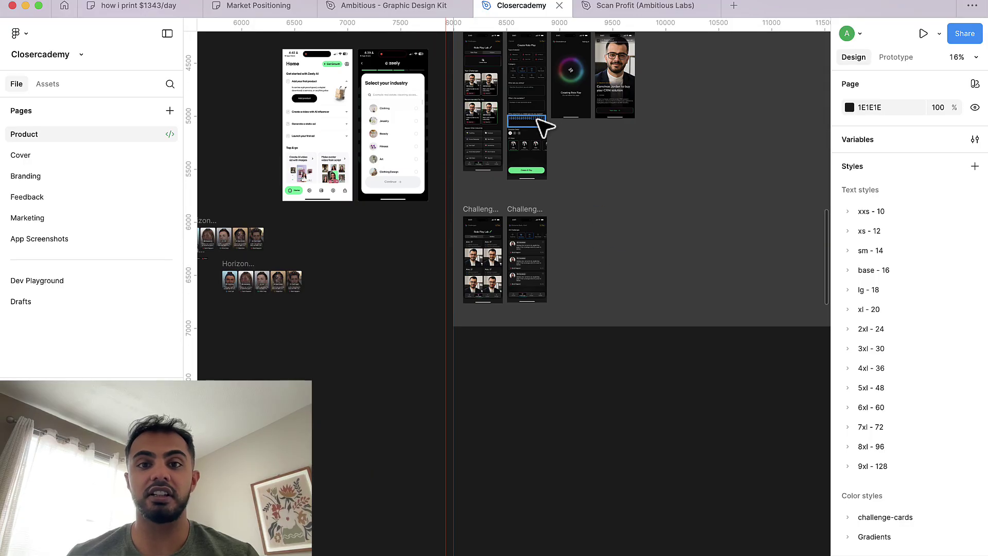
{"action": "scroll", "coordinate": [540, 126], "scroll_direction": "up", "scroll_amount": 15}
{"action": "key", "text": "super+Tab"}
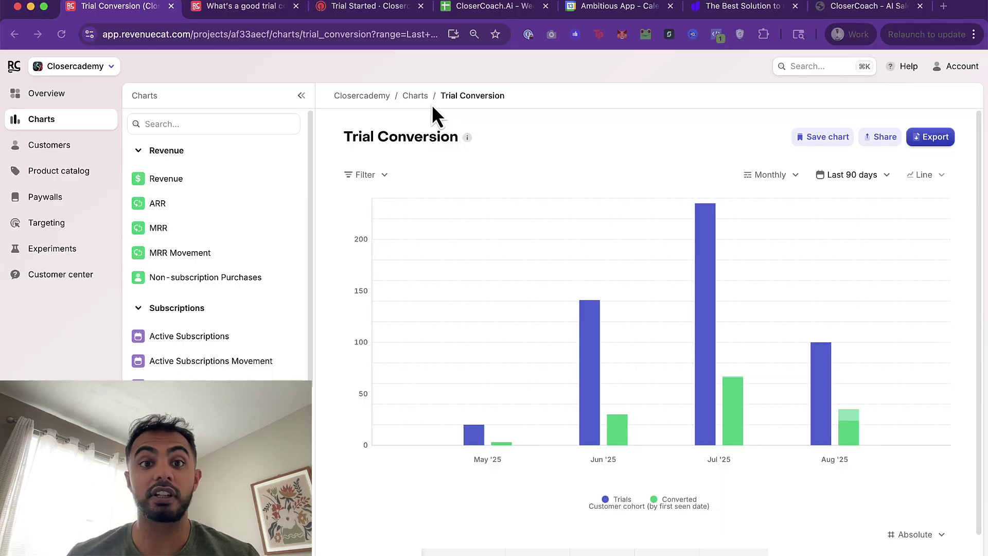
{"action": "left_click", "coordinate": [832, 11]}
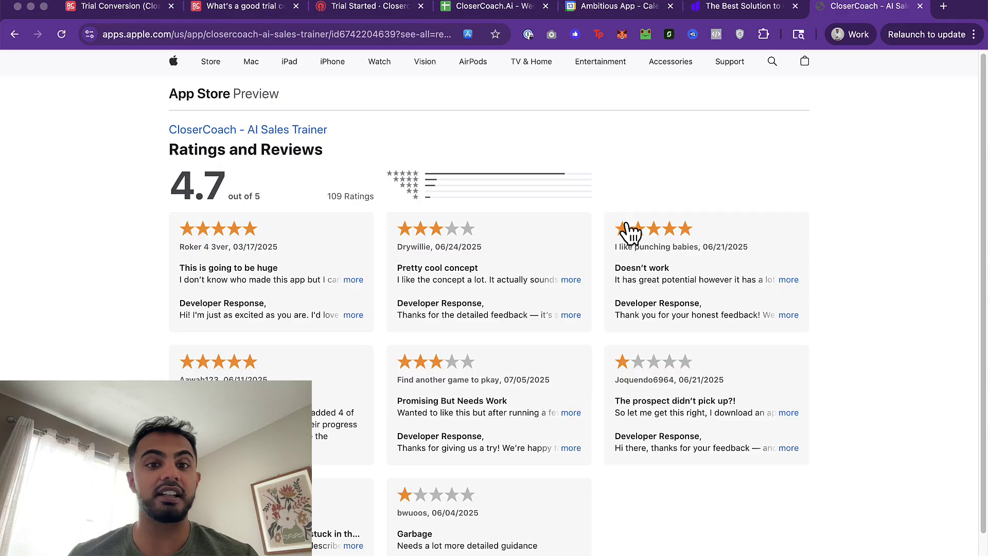
- Review the scorecard and 'How can we improve CloserCoach?' feedback modal designs, then return to the App Store reviews
{"action": "key", "text": "super+Tab"}
{"action": "scroll", "coordinate": [613, 269], "scroll_direction": "down", "scroll_amount": 20}
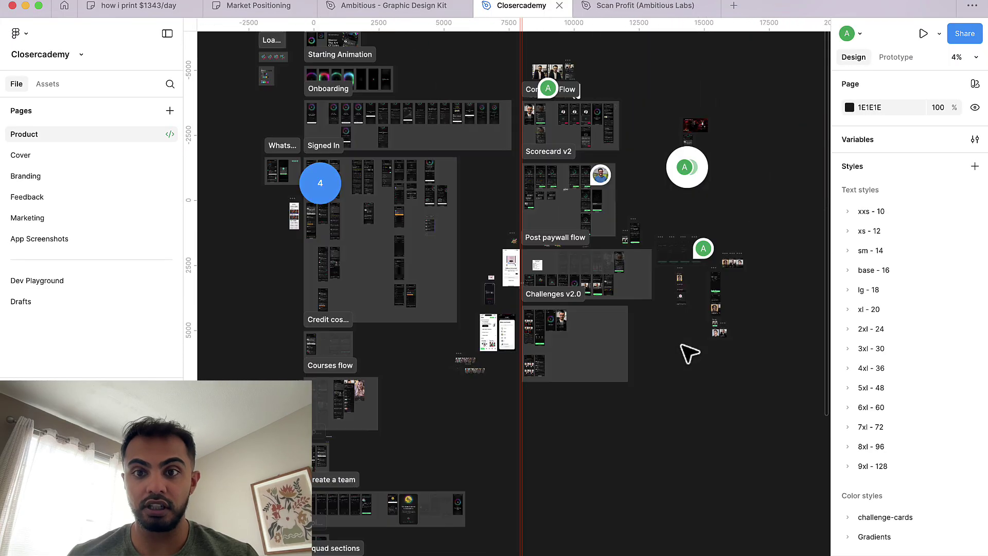
{"action": "scroll", "coordinate": [648, 314], "scroll_direction": "right", "scroll_amount": 3}
{"action": "scroll", "coordinate": [510, 217], "scroll_direction": "up", "scroll_amount": 10}
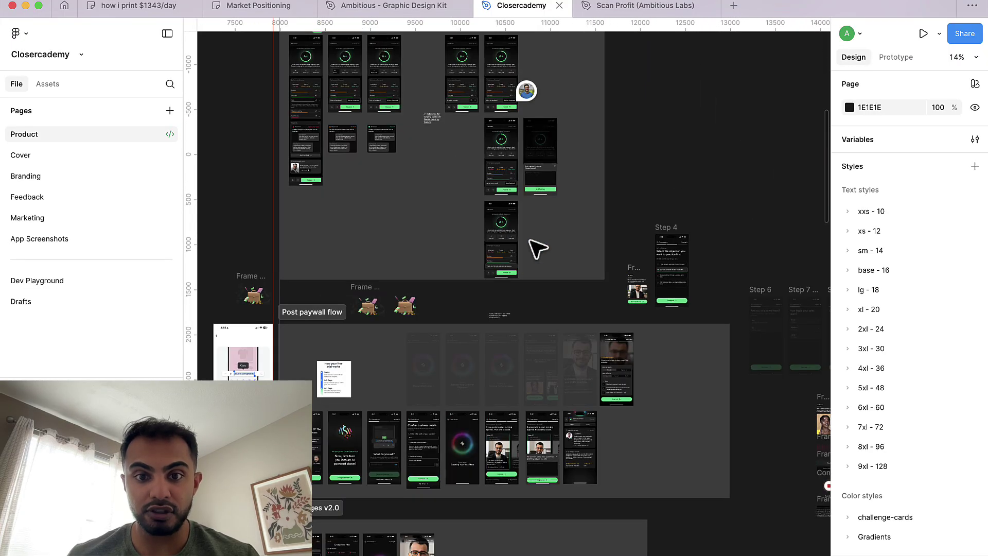
{"action": "scroll", "coordinate": [530, 239], "scroll_direction": "up", "scroll_amount": 15}
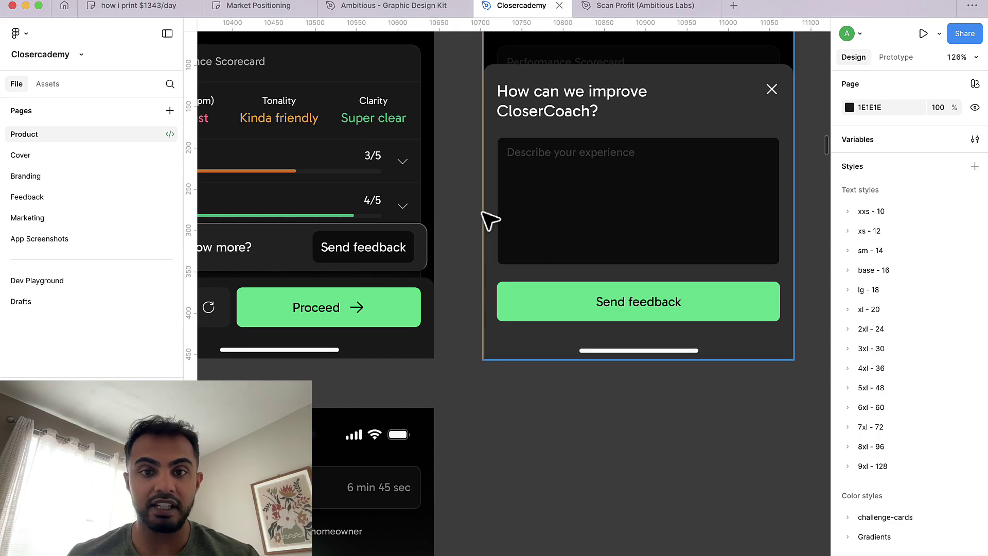
{"action": "scroll", "coordinate": [463, 237], "scroll_direction": "left", "scroll_amount": 4}
{"action": "scroll", "coordinate": [415, 264], "scroll_direction": "up", "scroll_amount": 2}
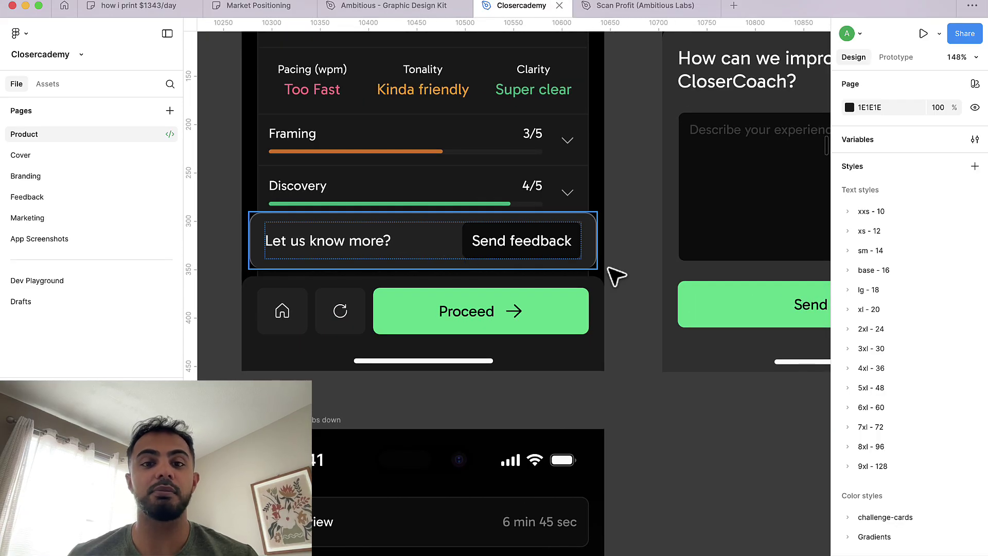
{"action": "scroll", "coordinate": [494, 242], "scroll_direction": "up", "scroll_amount": 4}
{"action": "scroll", "coordinate": [468, 276], "scroll_direction": "left", "scroll_amount": 3}
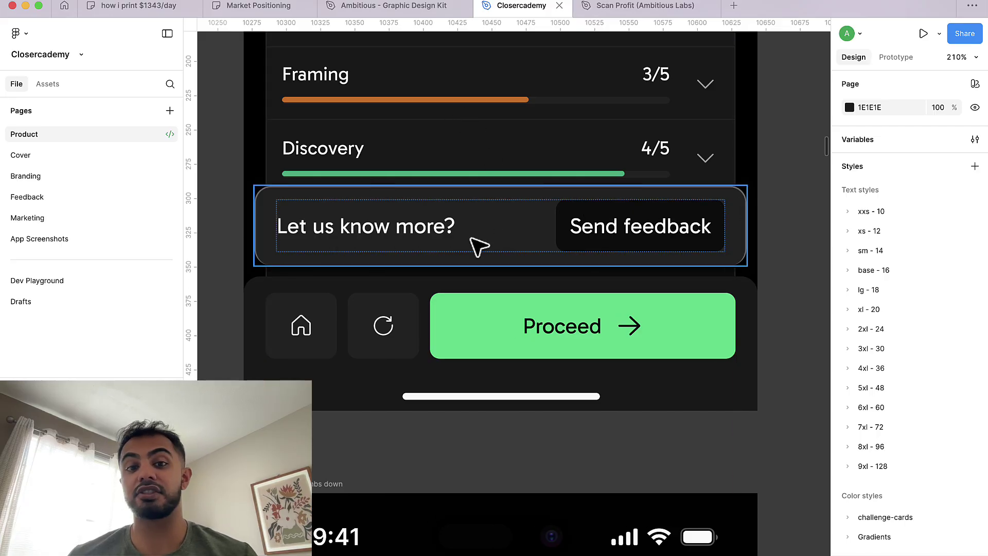
{"action": "scroll", "coordinate": [618, 234], "scroll_direction": "down", "scroll_amount": 4}
{"action": "scroll", "coordinate": [623, 238], "scroll_direction": "right", "scroll_amount": 5}
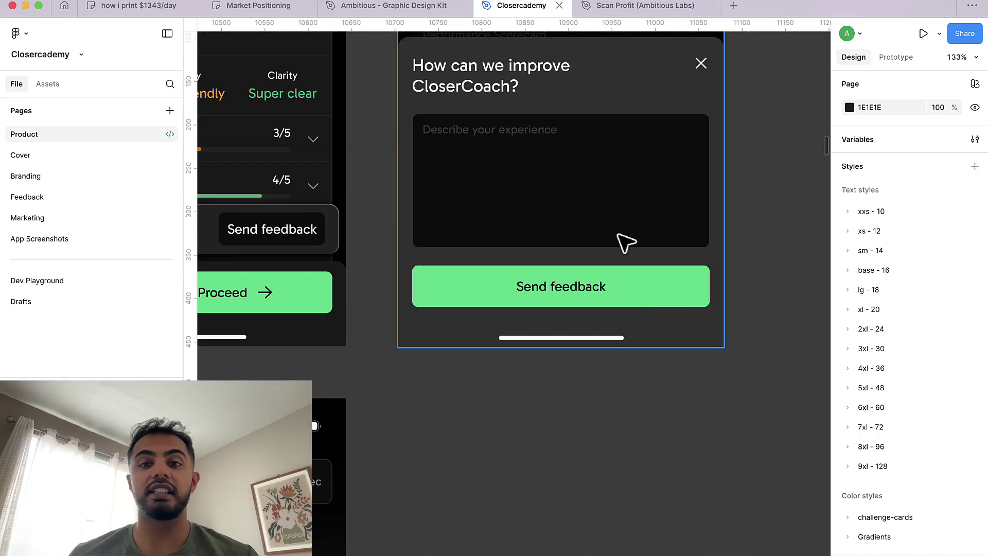
{"action": "scroll", "coordinate": [624, 241], "scroll_direction": "up", "scroll_amount": 3}
{"action": "scroll", "coordinate": [638, 260], "scroll_direction": "up", "scroll_amount": 2}
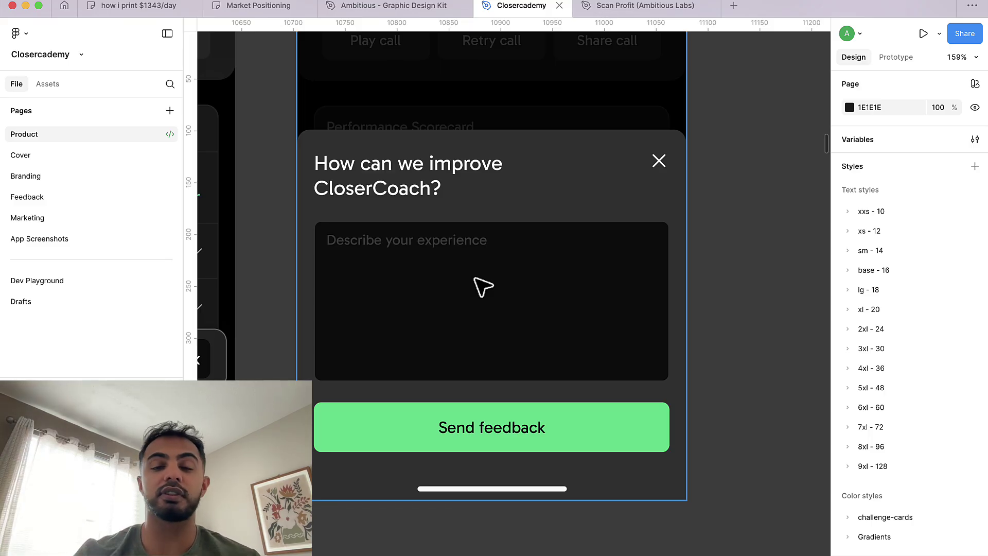
{"action": "scroll", "coordinate": [483, 287], "scroll_direction": "down", "scroll_amount": 2}
{"action": "scroll", "coordinate": [484, 287], "scroll_direction": "left", "scroll_amount": 5}
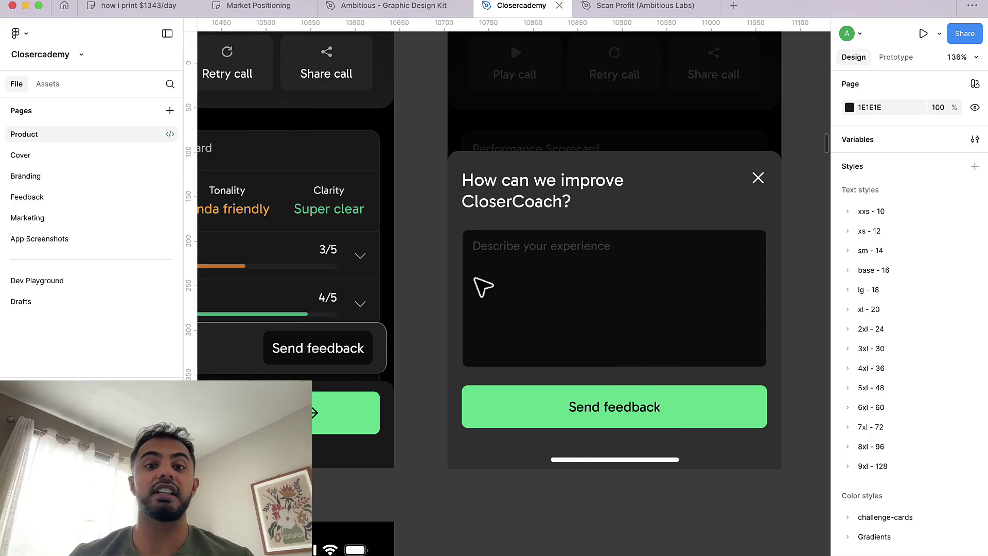
{"action": "scroll", "coordinate": [483, 287], "scroll_direction": "down", "scroll_amount": 5}
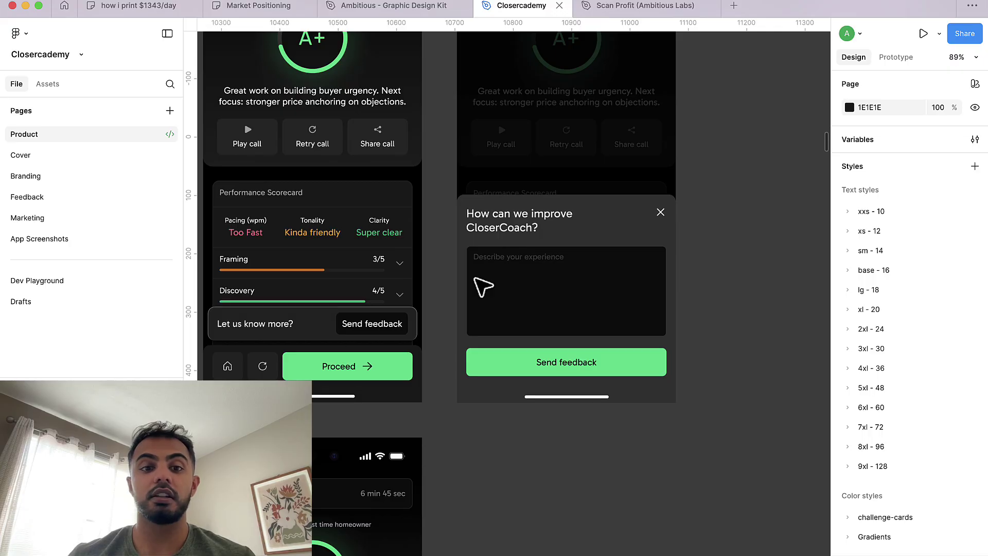
{"action": "scroll", "coordinate": [483, 286], "scroll_direction": "up", "scroll_amount": 3}
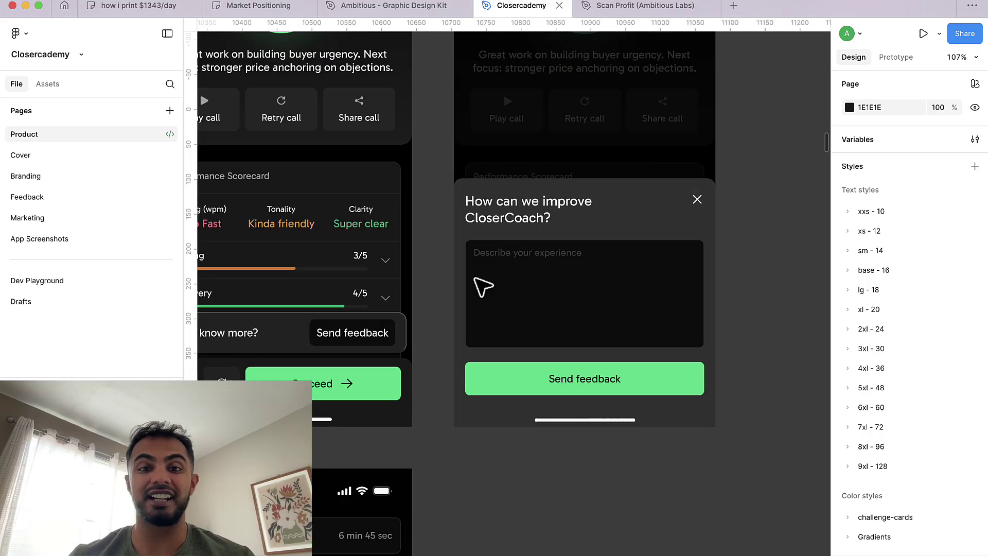
{"action": "key", "text": "super+Tab"}
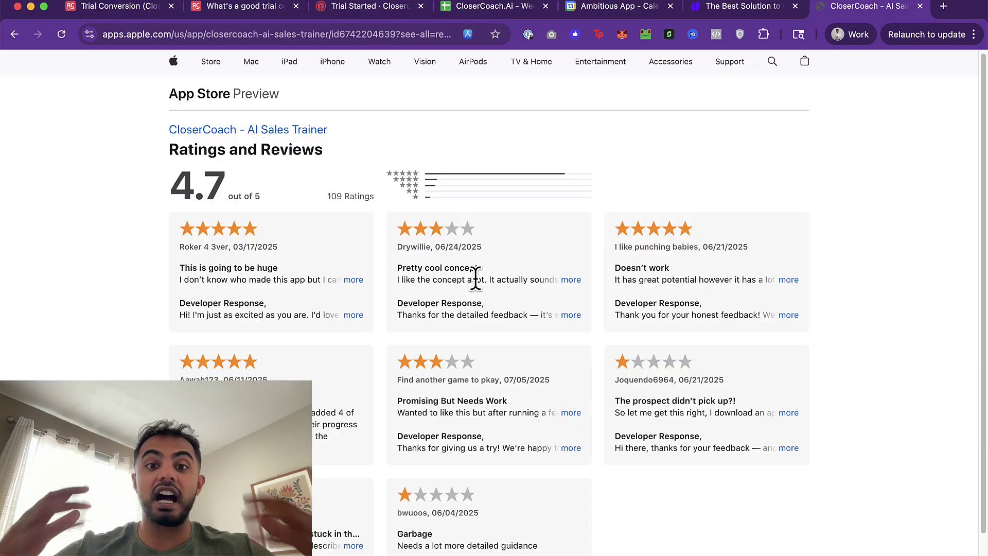
- Select the financial model figures B2:C13 in the Weekly Performance sheet
{"action": "scroll", "coordinate": [478, 280], "scroll_direction": "up", "scroll_amount": 1}
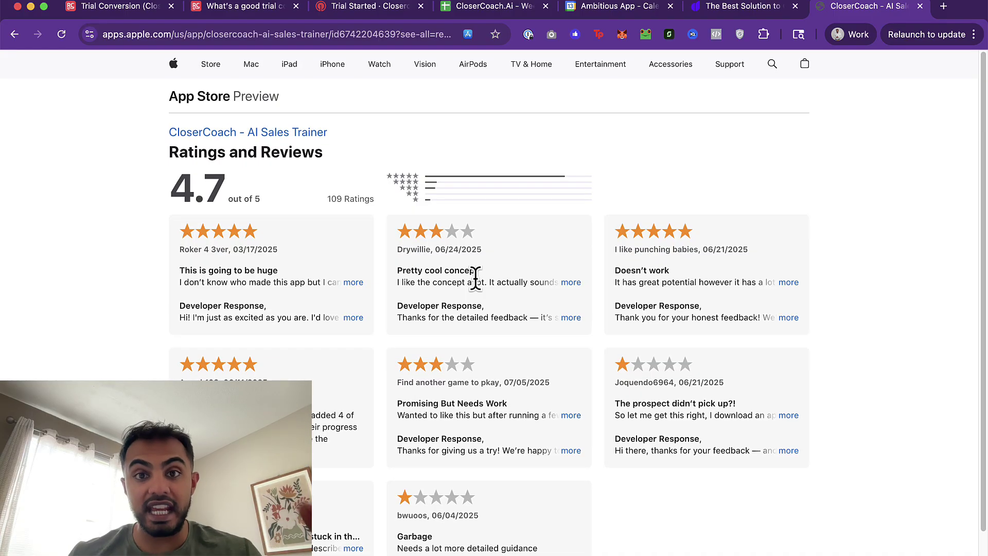
{"action": "left_click", "coordinate": [507, 11]}
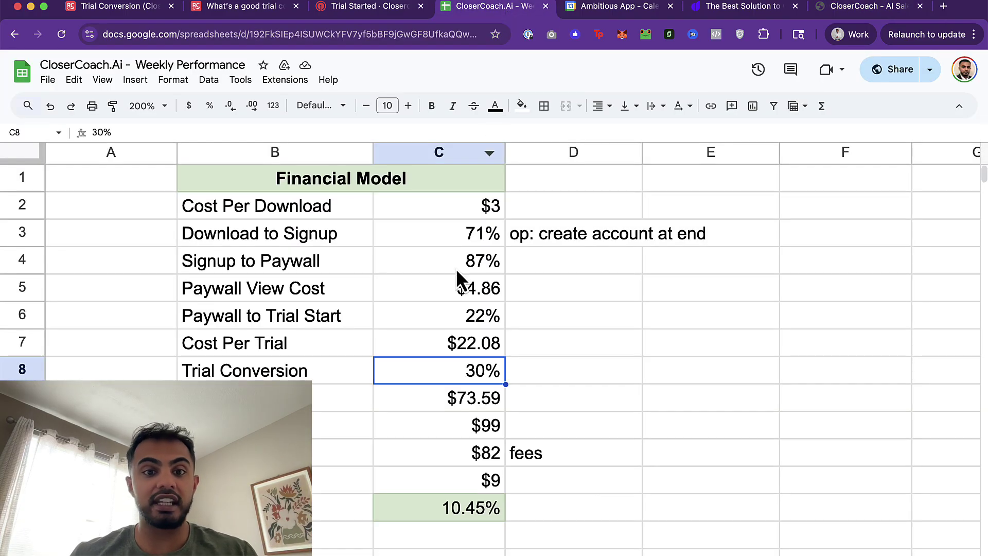
{"action": "left_click_drag", "start_coordinate": [422, 211], "coordinate": [257, 510]}
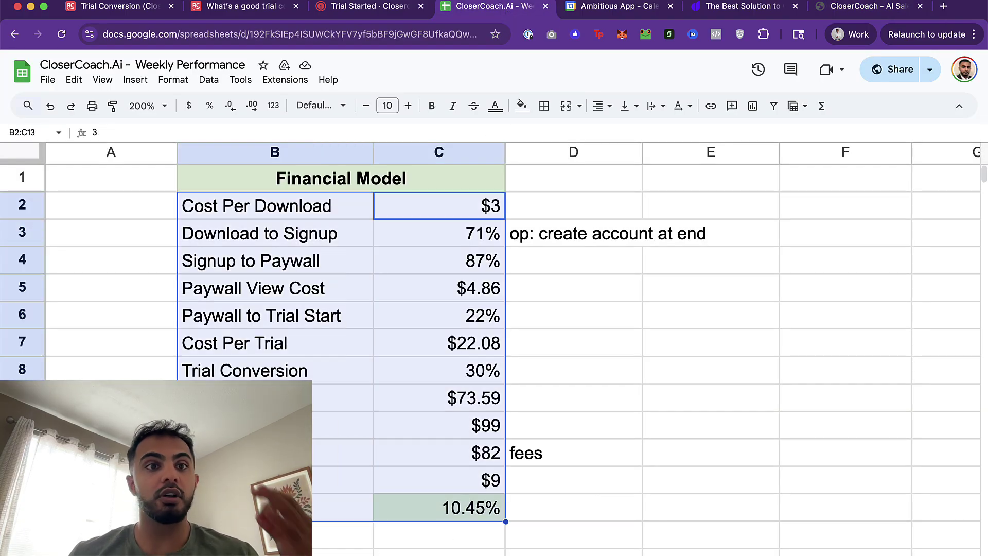
- Check the May 2025 trial cohort (20 trials, 3 conversions, 15%), then return to the Figma feedback screen
{"action": "left_click", "coordinate": [133, 9]}
{"action": "mouse_move", "coordinate": [500, 270]}
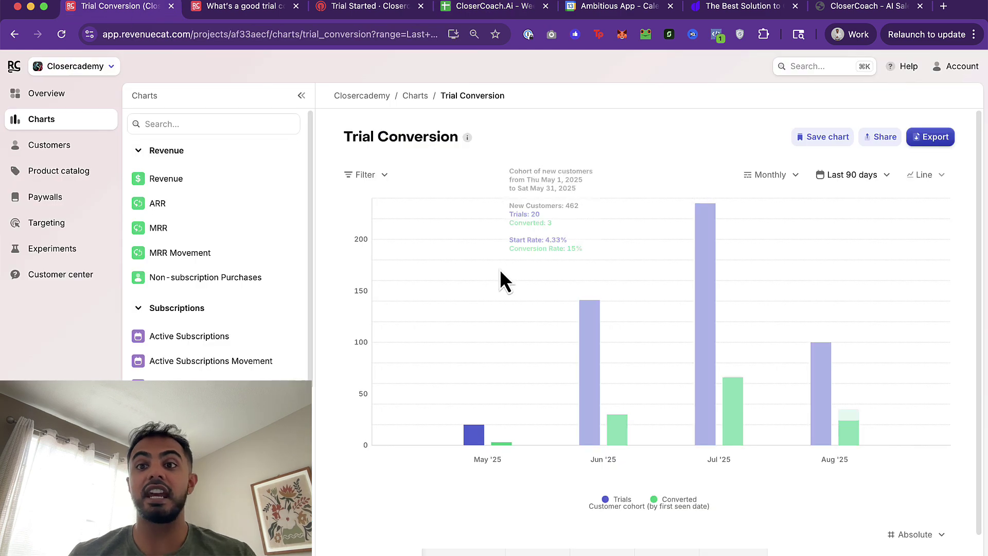
{"action": "key", "text": "super+Tab"}
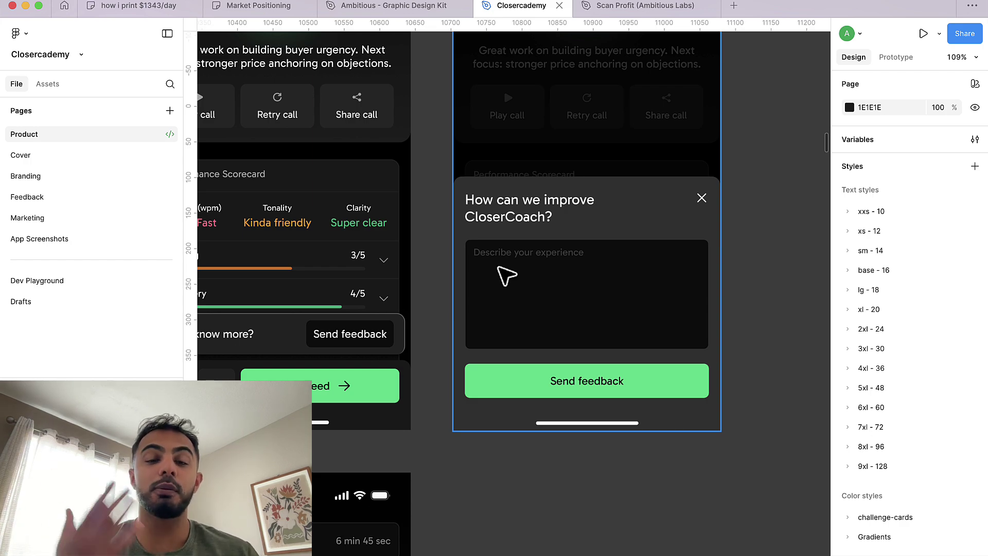
- Zoom out on the Figma feedback frames after a quick look at the trial conversion chart
{"action": "key", "text": "super+Tab"}
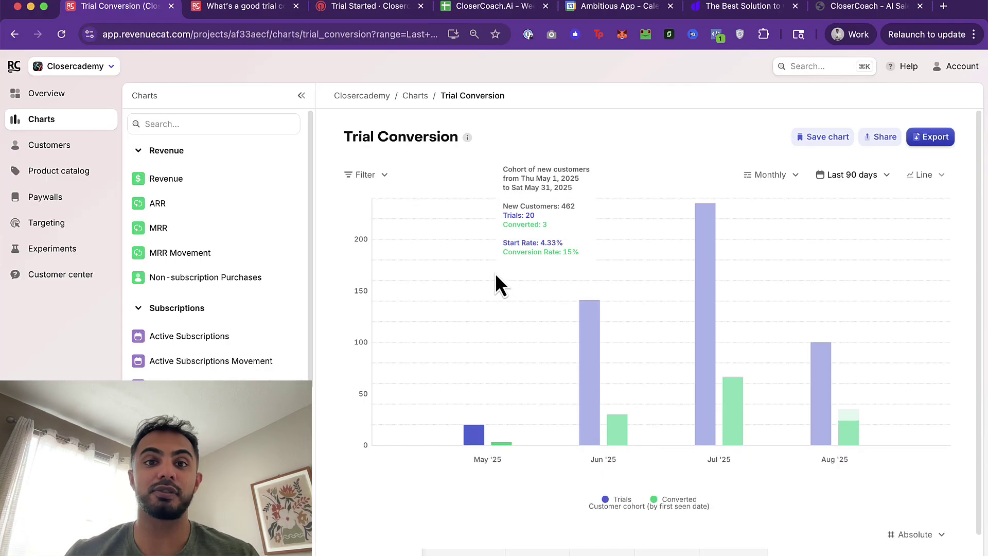
{"action": "key", "text": "super+Tab"}
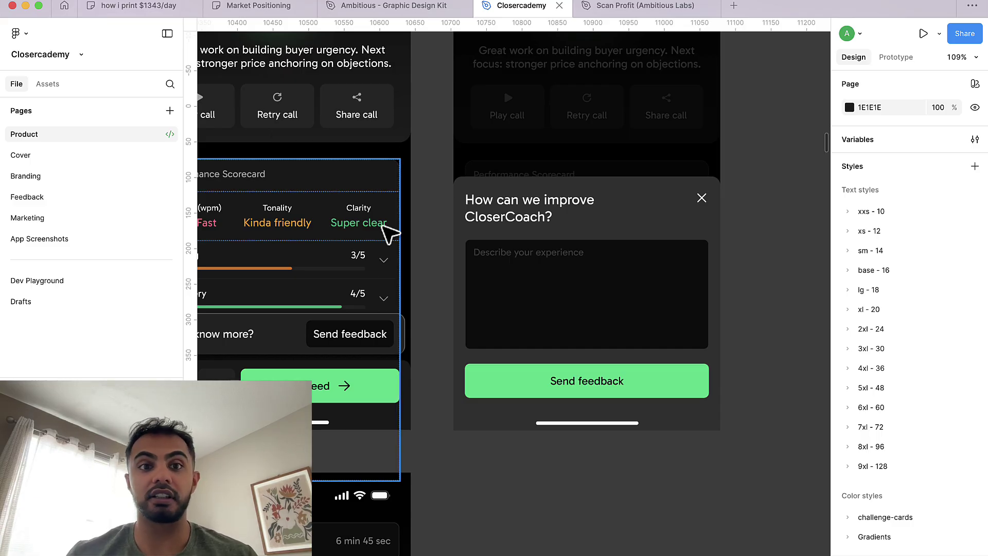
{"action": "scroll", "coordinate": [308, 149], "scroll_direction": "down", "scroll_amount": 5}
{"action": "scroll", "coordinate": [309, 149], "scroll_direction": "left", "scroll_amount": 5}
{"action": "scroll", "coordinate": [304, 129], "scroll_direction": "up", "scroll_amount": 3}
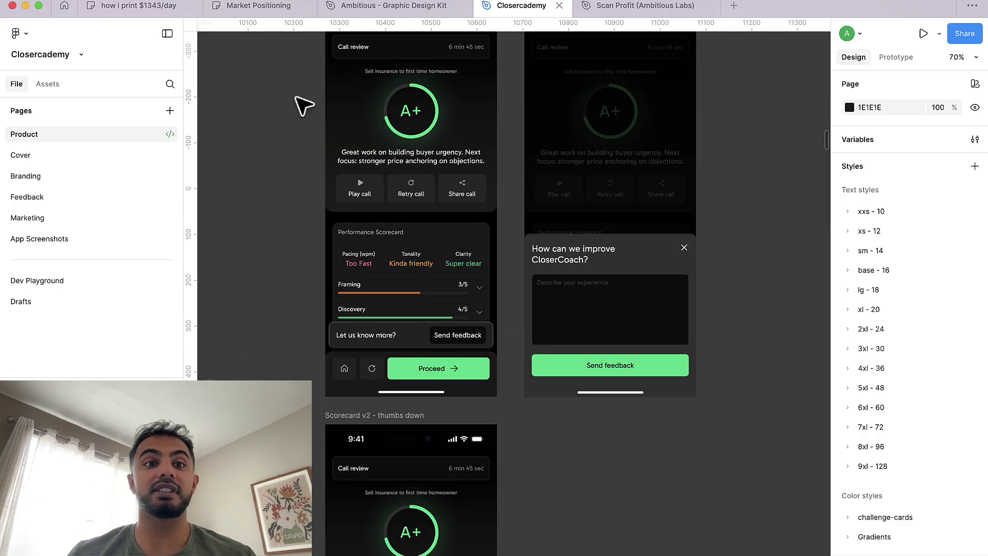
- Open the 'how i print $1343/day' board and view its App Funnel Metrics diagram
{"action": "left_click", "coordinate": [152, 8]}
{"action": "scroll", "coordinate": [406, 314], "scroll_direction": "down", "scroll_amount": 3}
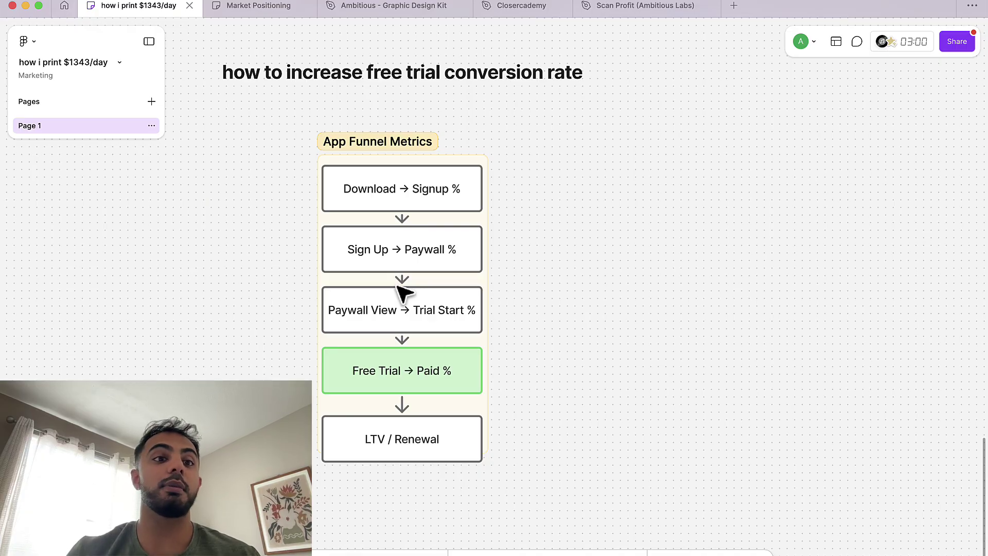
{"action": "scroll", "coordinate": [530, 285], "scroll_direction": "left", "scroll_amount": 2}
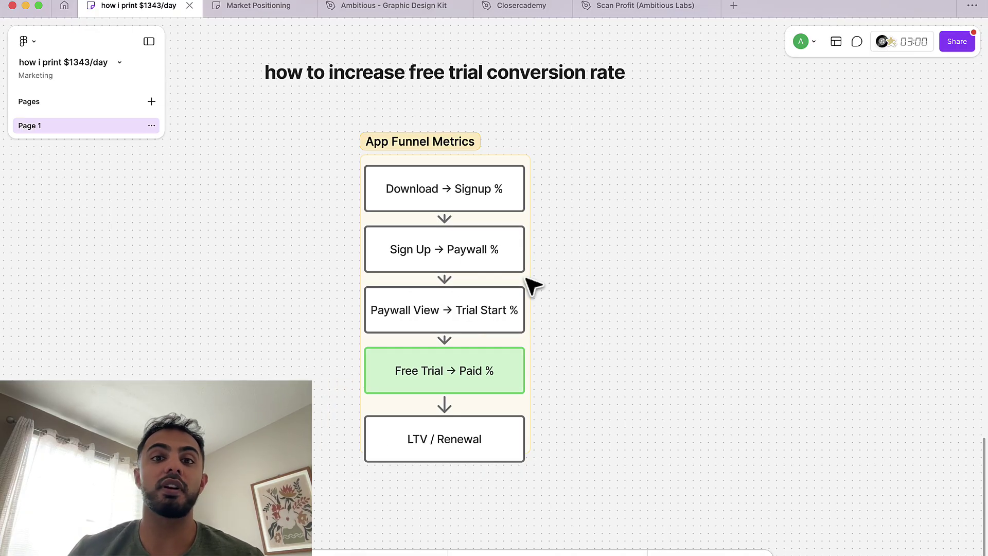